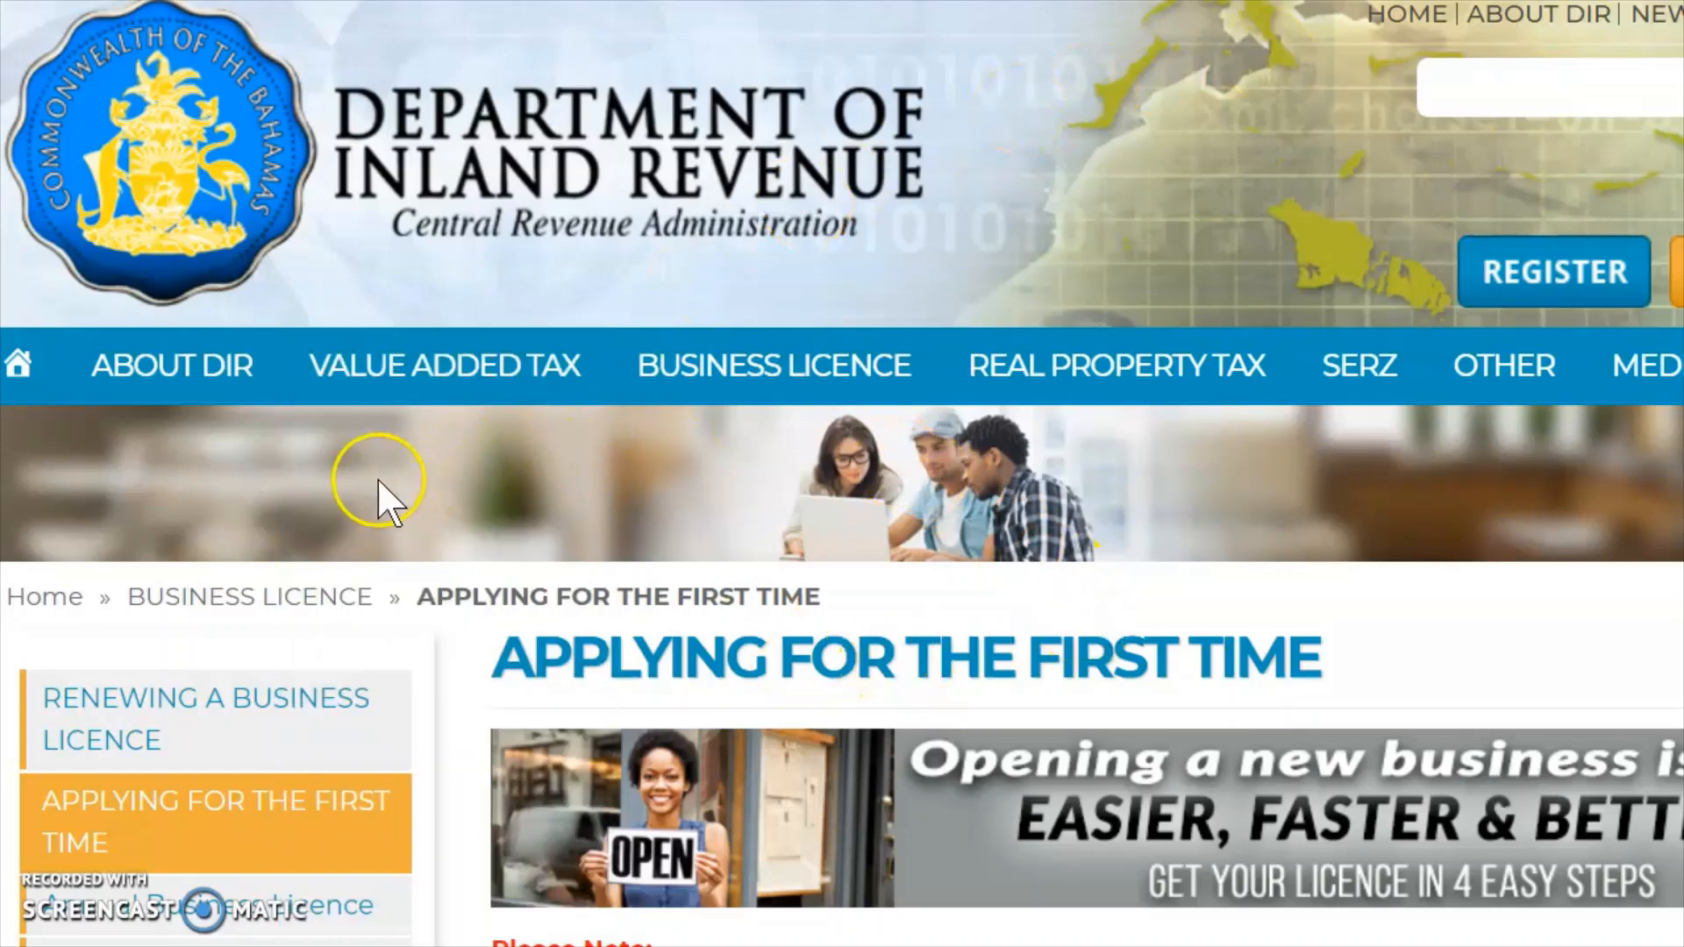
Go through the first-time application steps to the vat.revenue.gov.bs site and open its free account sign-up form.
scroll(1064, 629, down, 6)
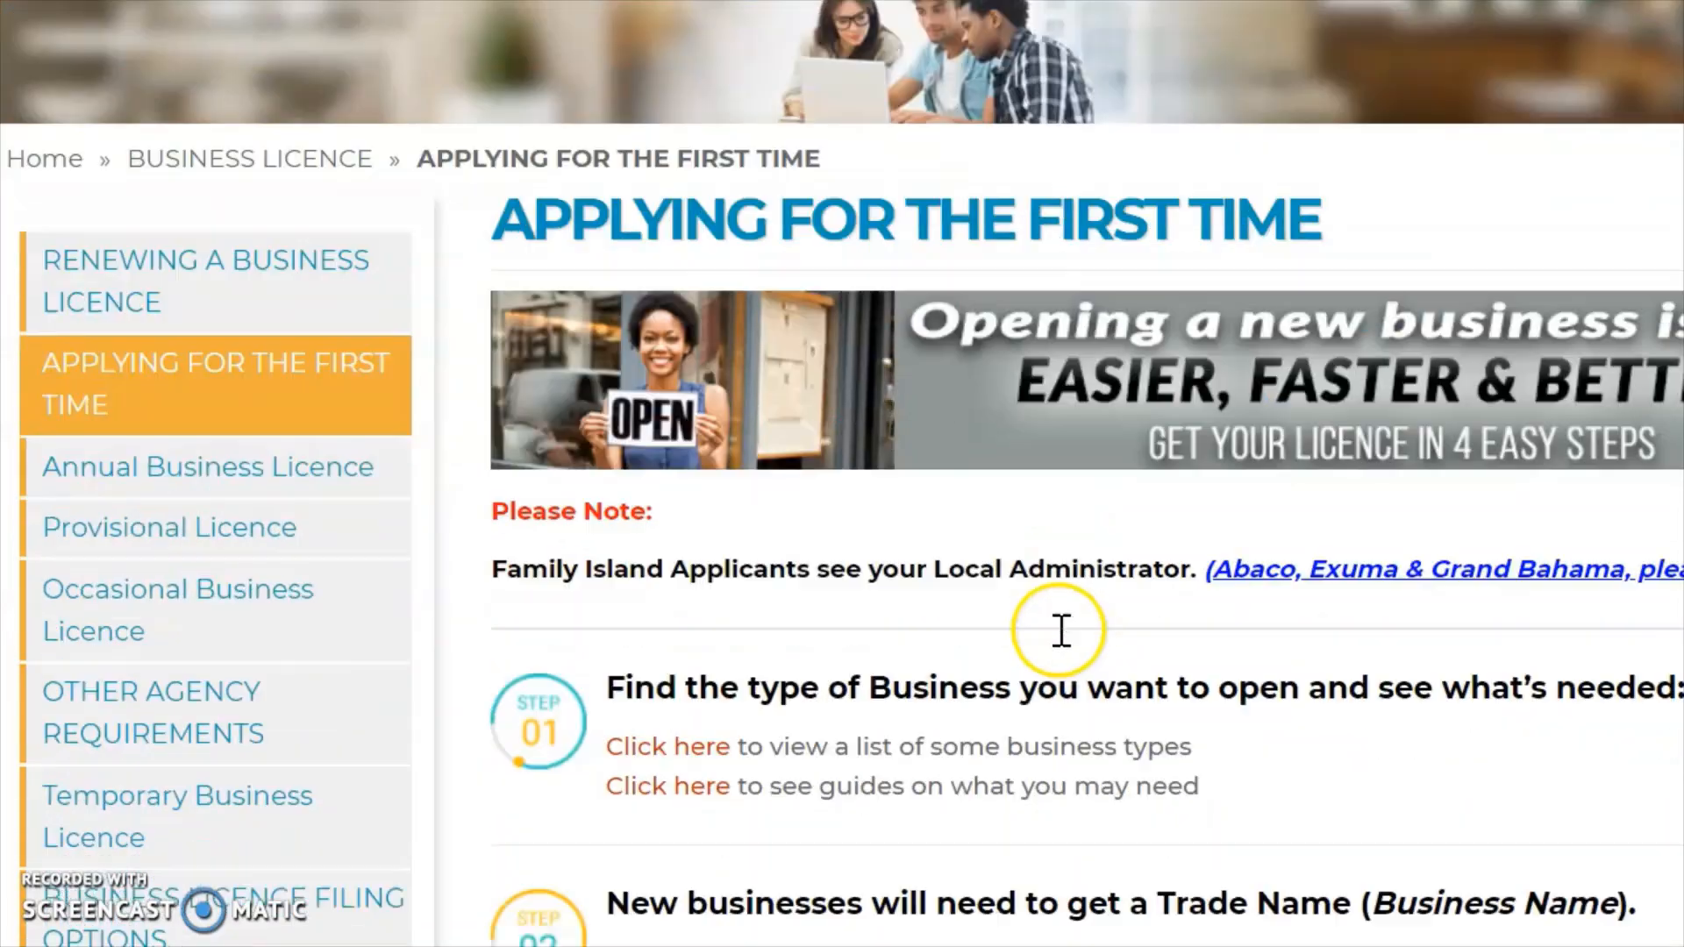
scroll(666, 639, down, 5)
scroll(666, 586, down, 5)
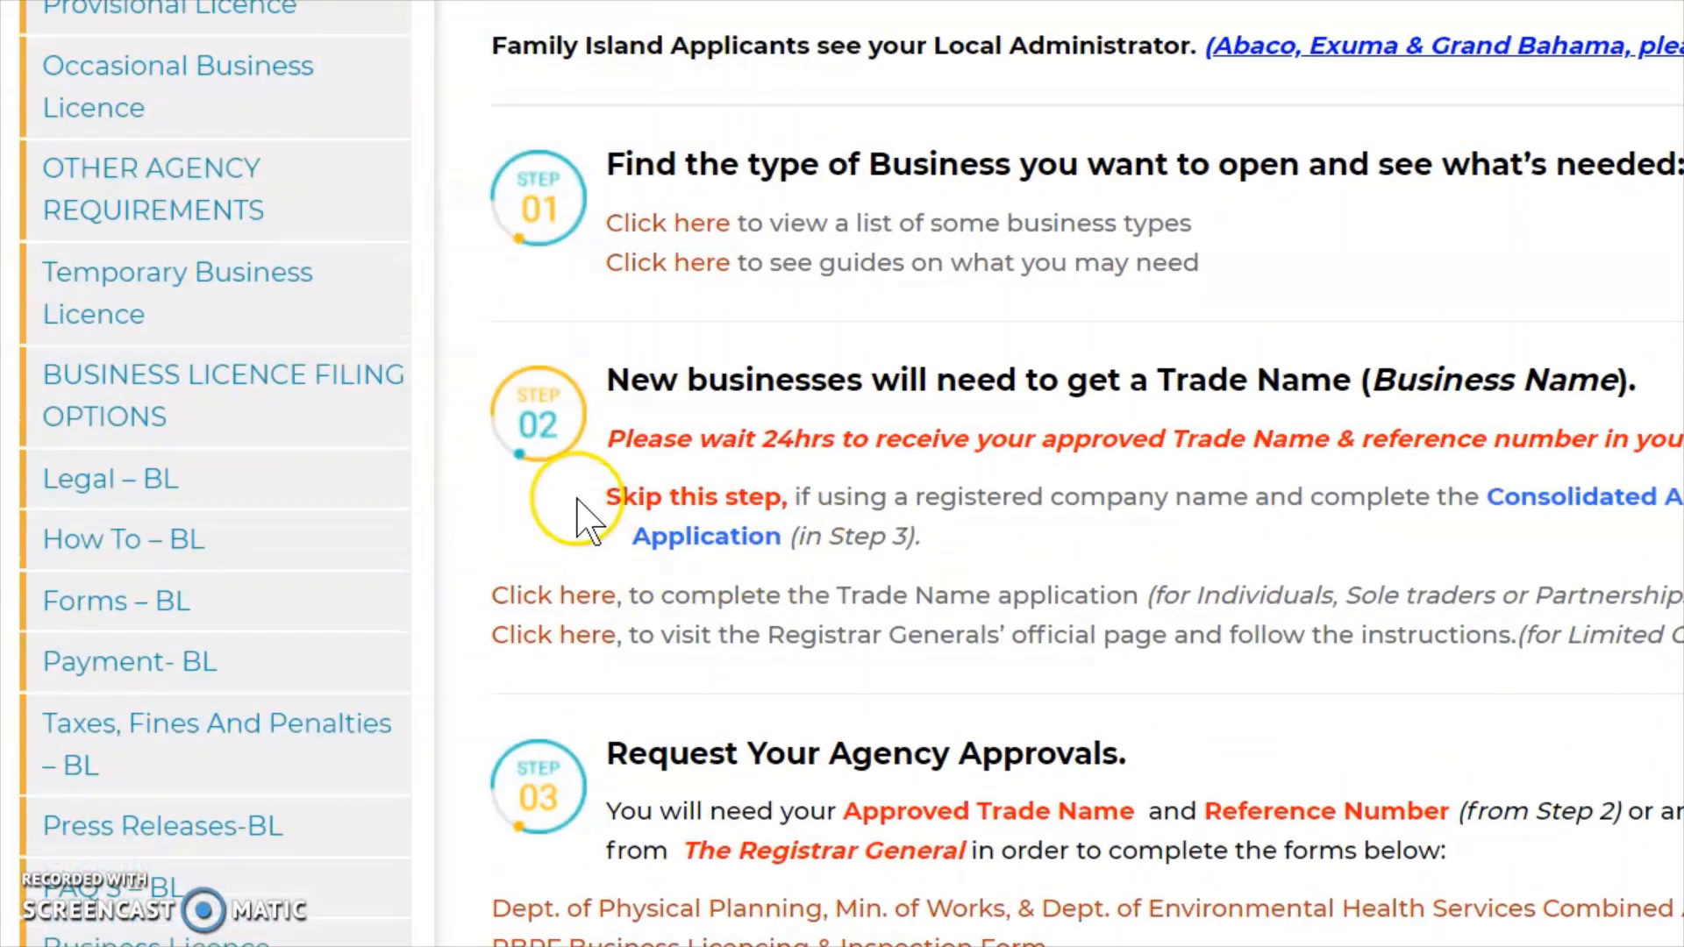
scroll(555, 586, down, 10)
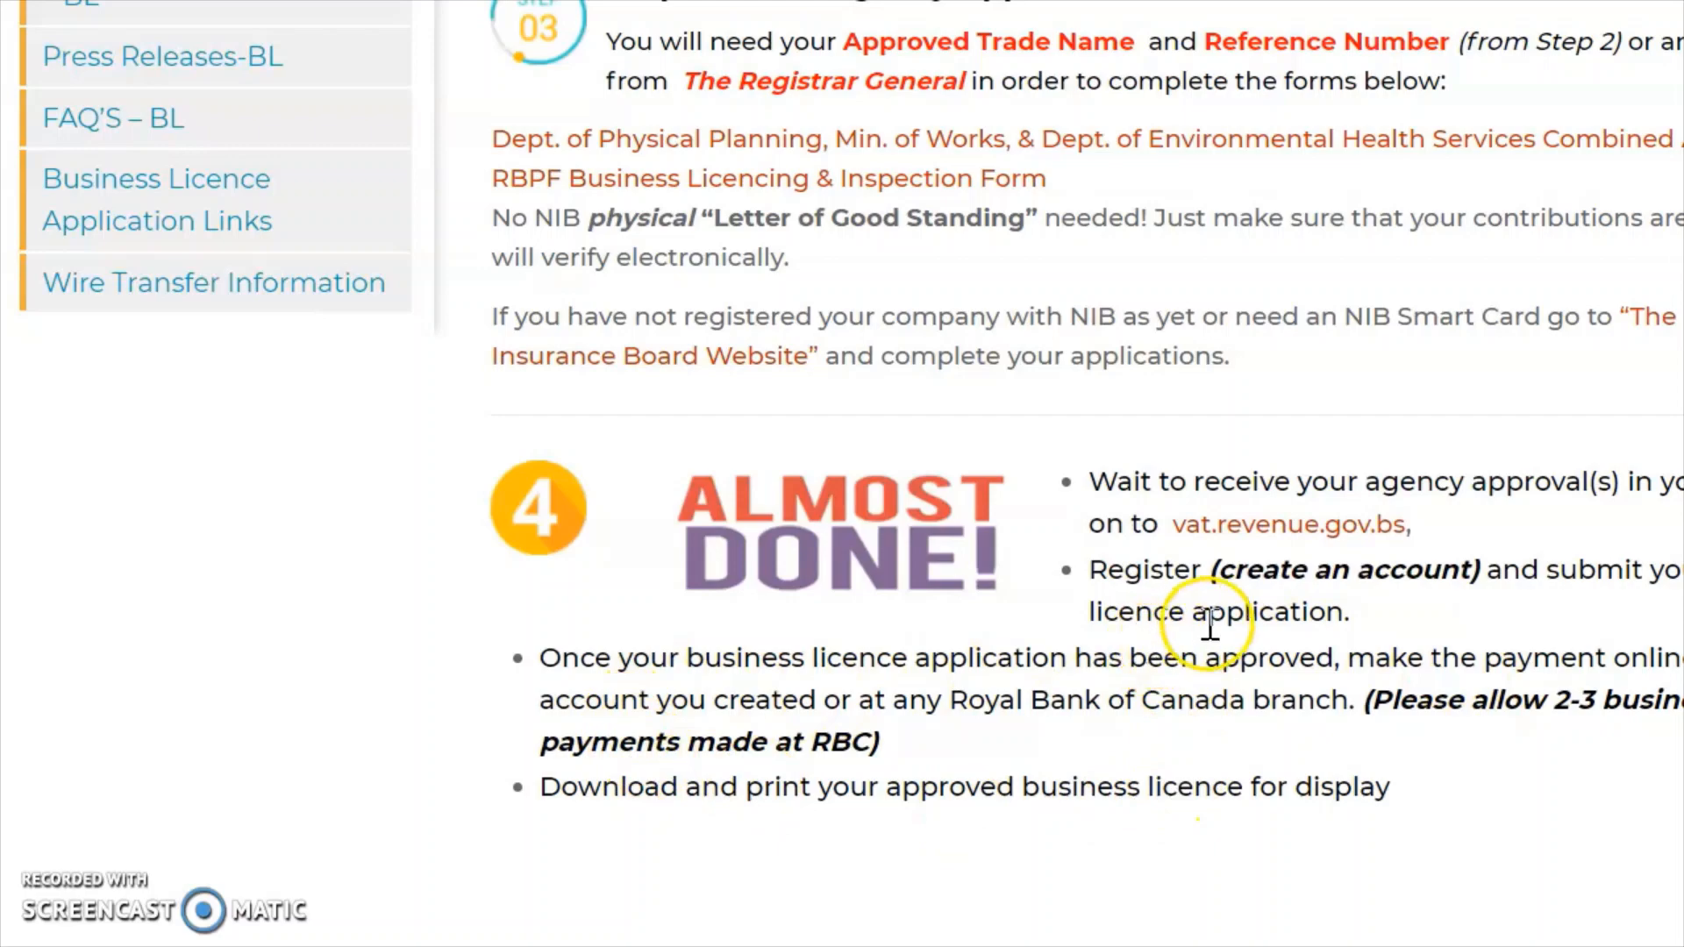
click(1291, 540)
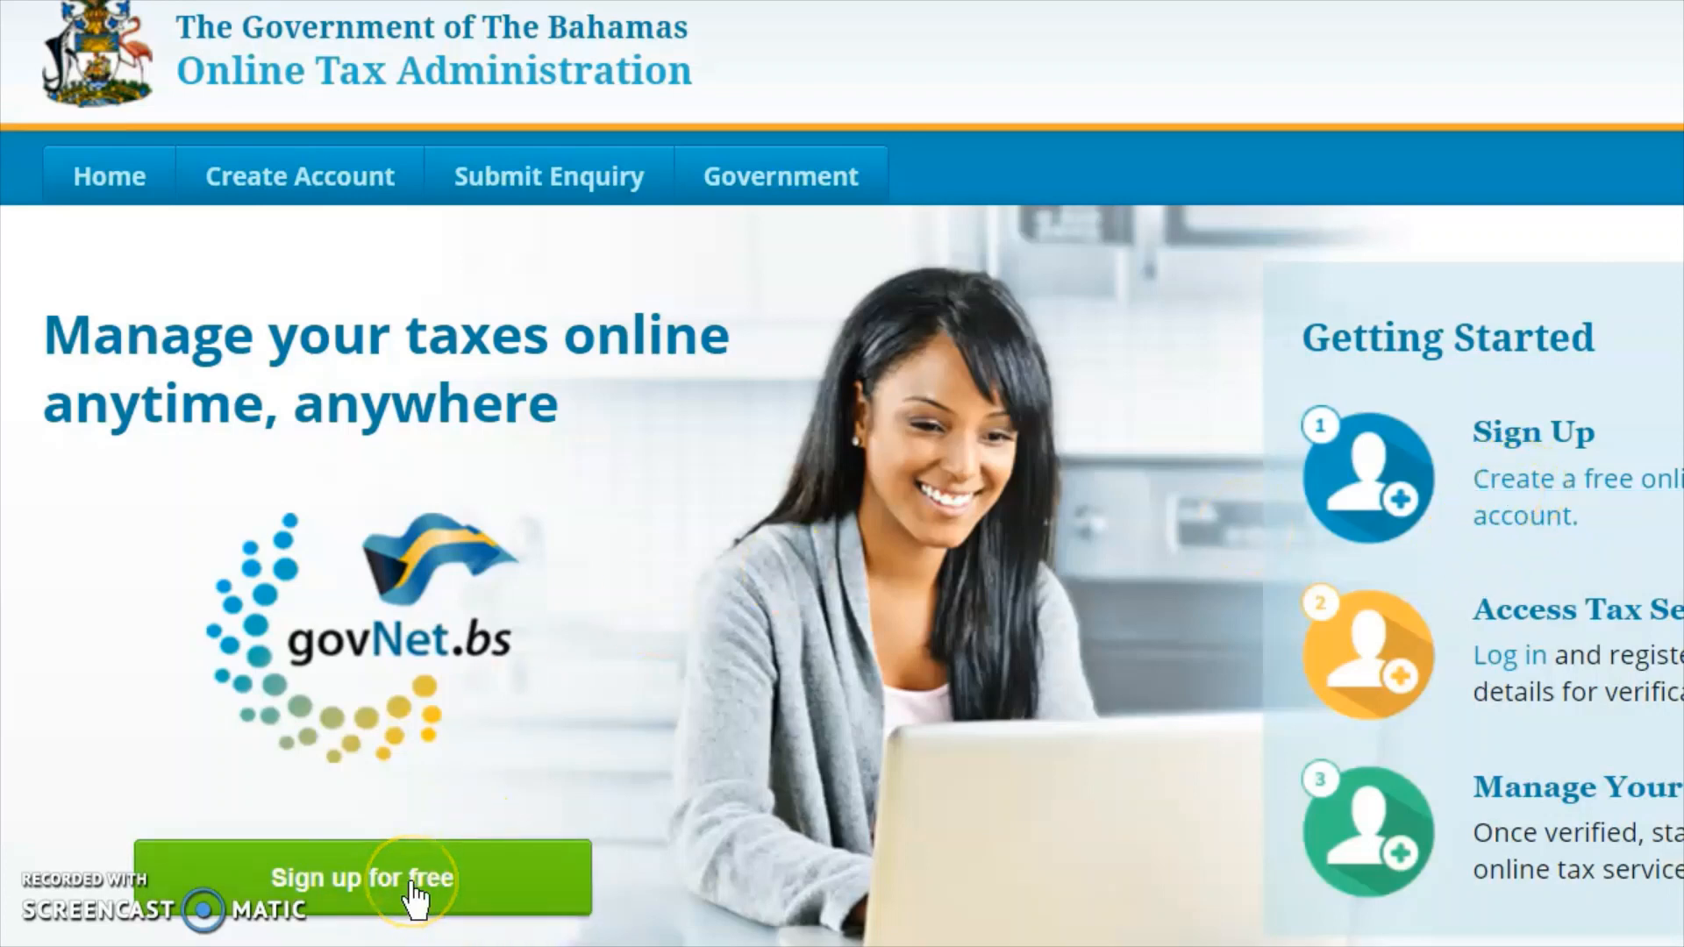
click(1502, 484)
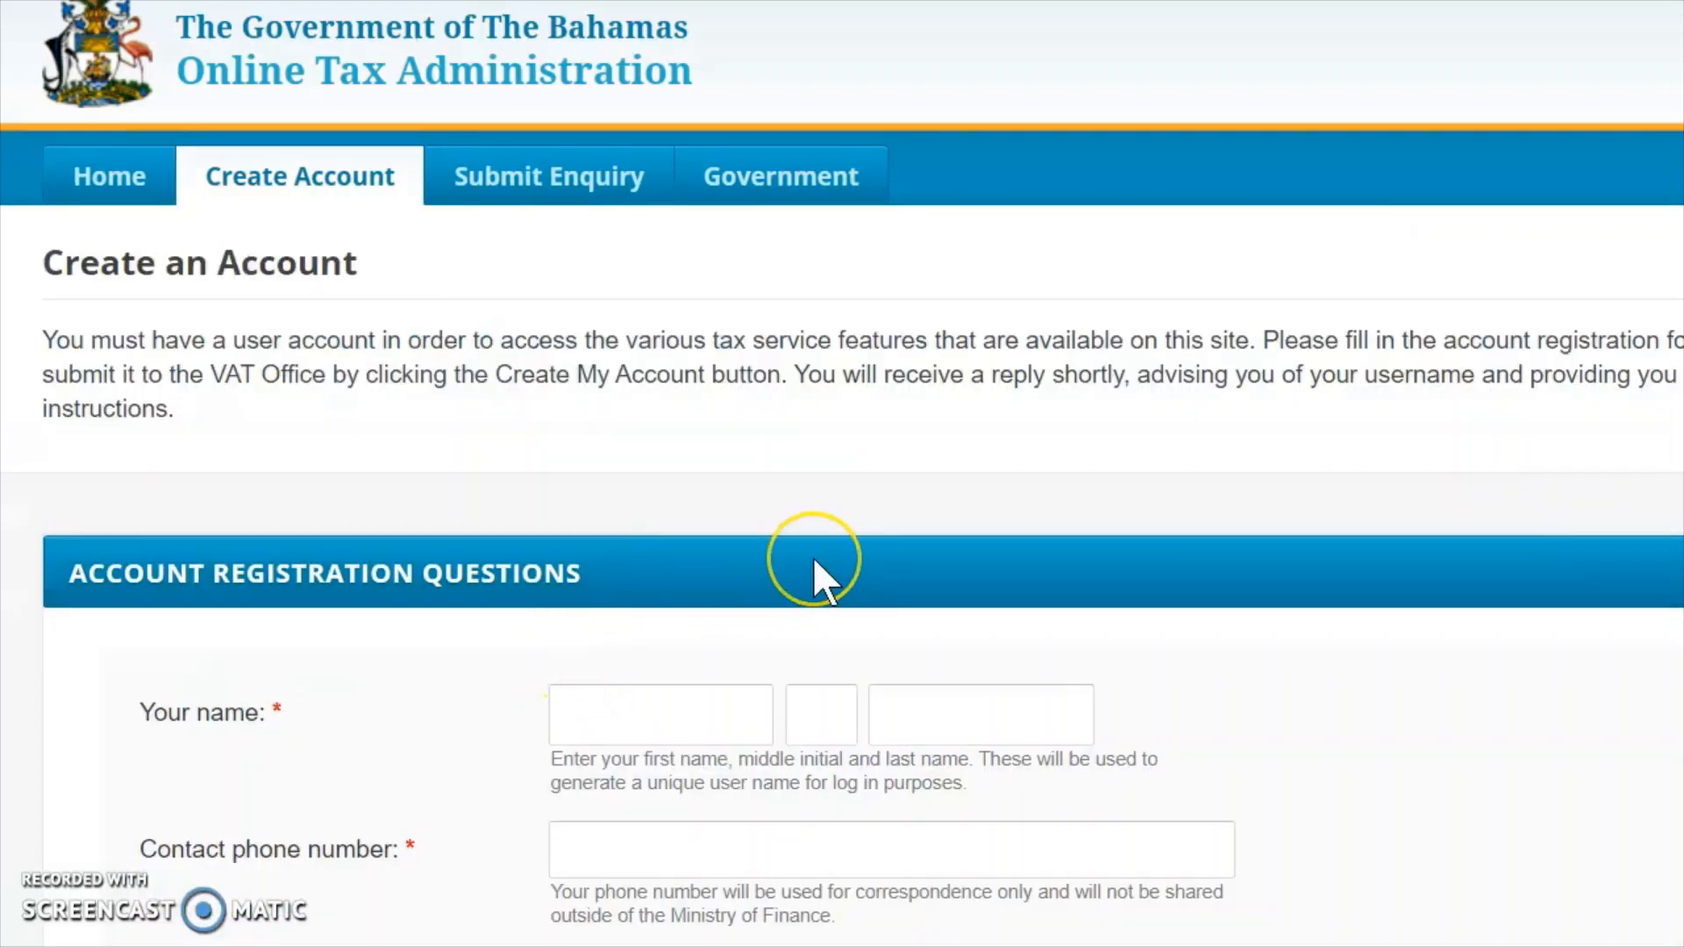
Examine the name, phone, email and password fields and the password requirements in the account registration form.
scroll(815, 570, down, 4)
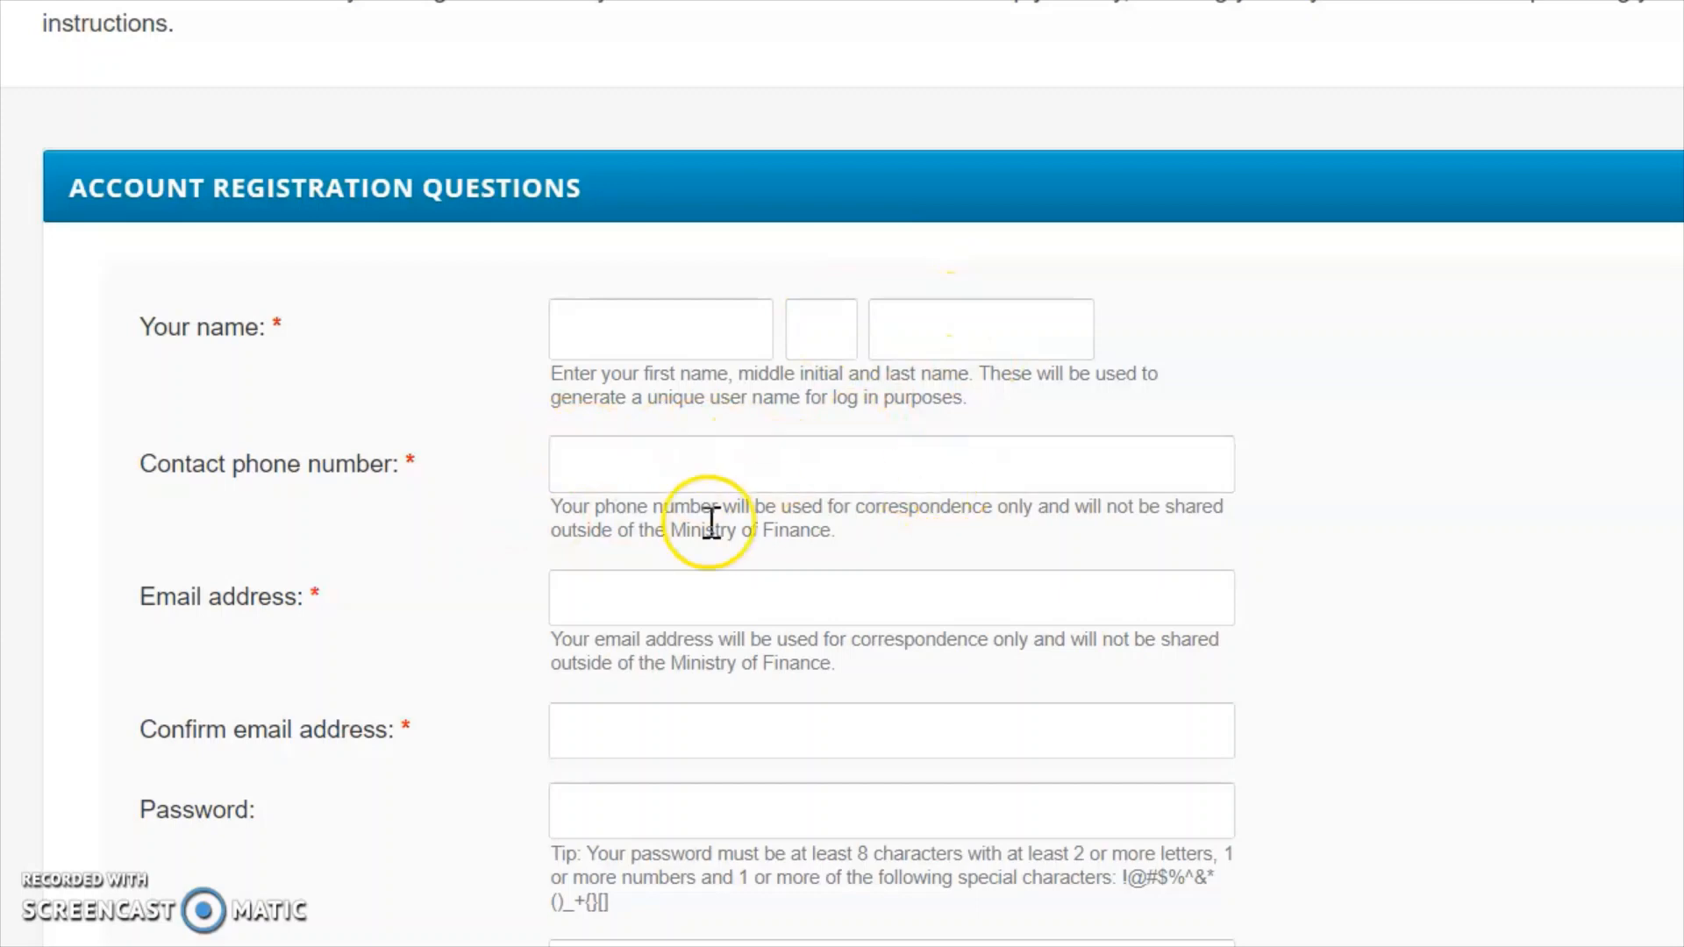
scroll(451, 597, down, 2)
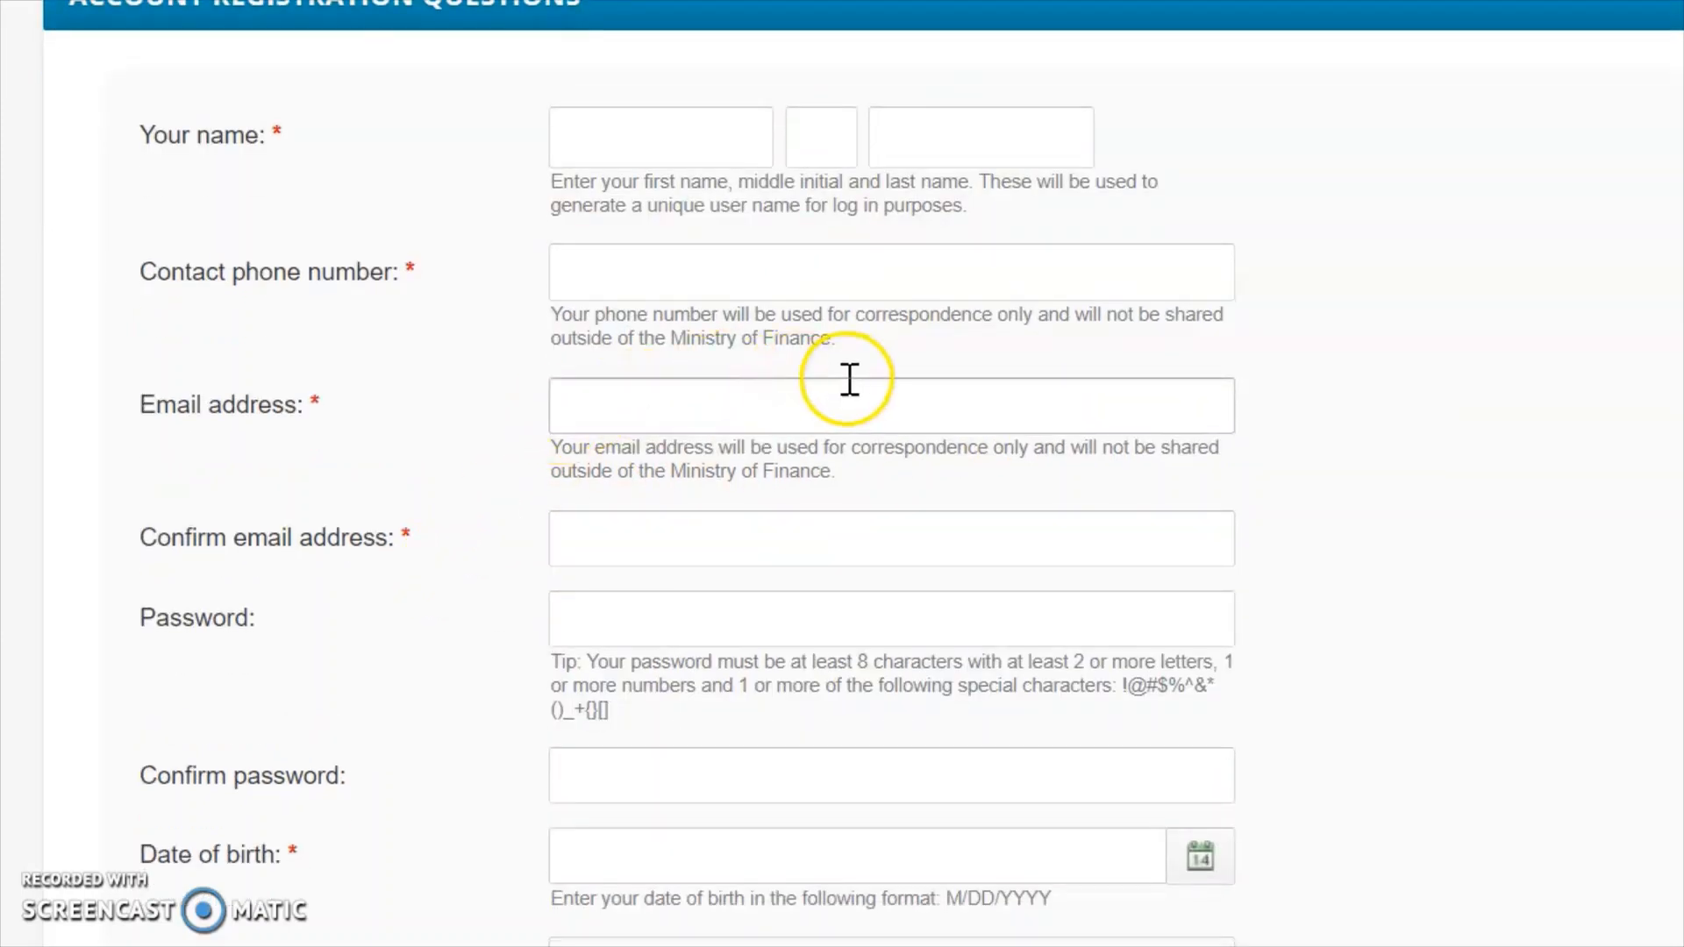
scroll(342, 588, down, 2)
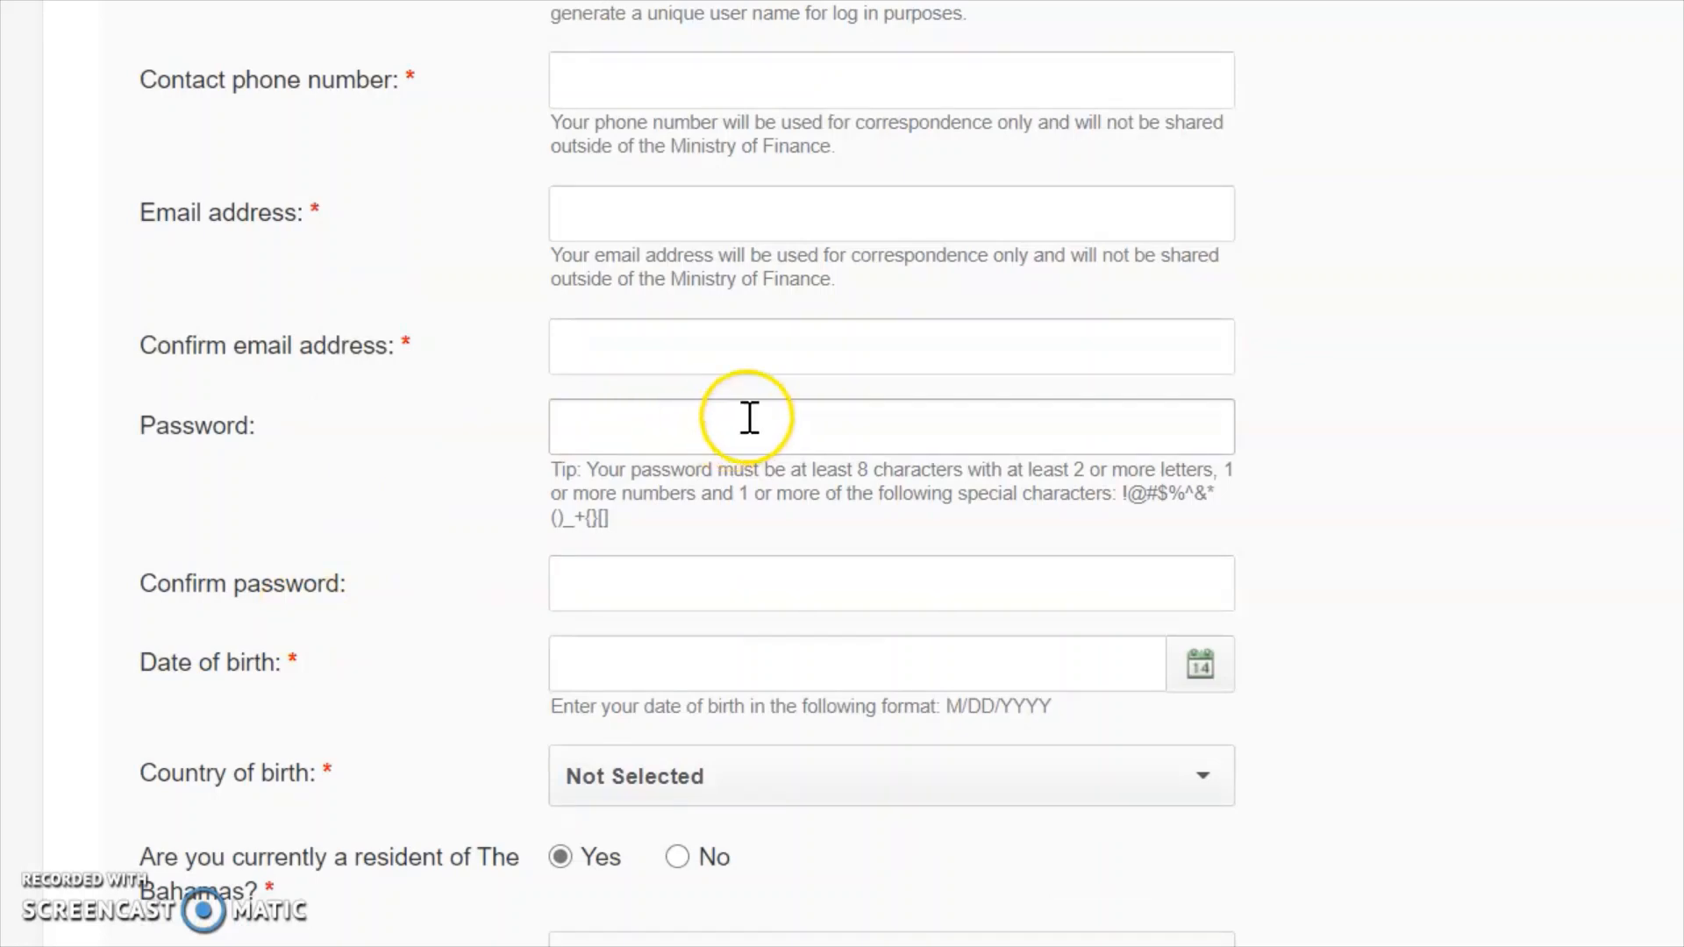
click(744, 344)
click(706, 430)
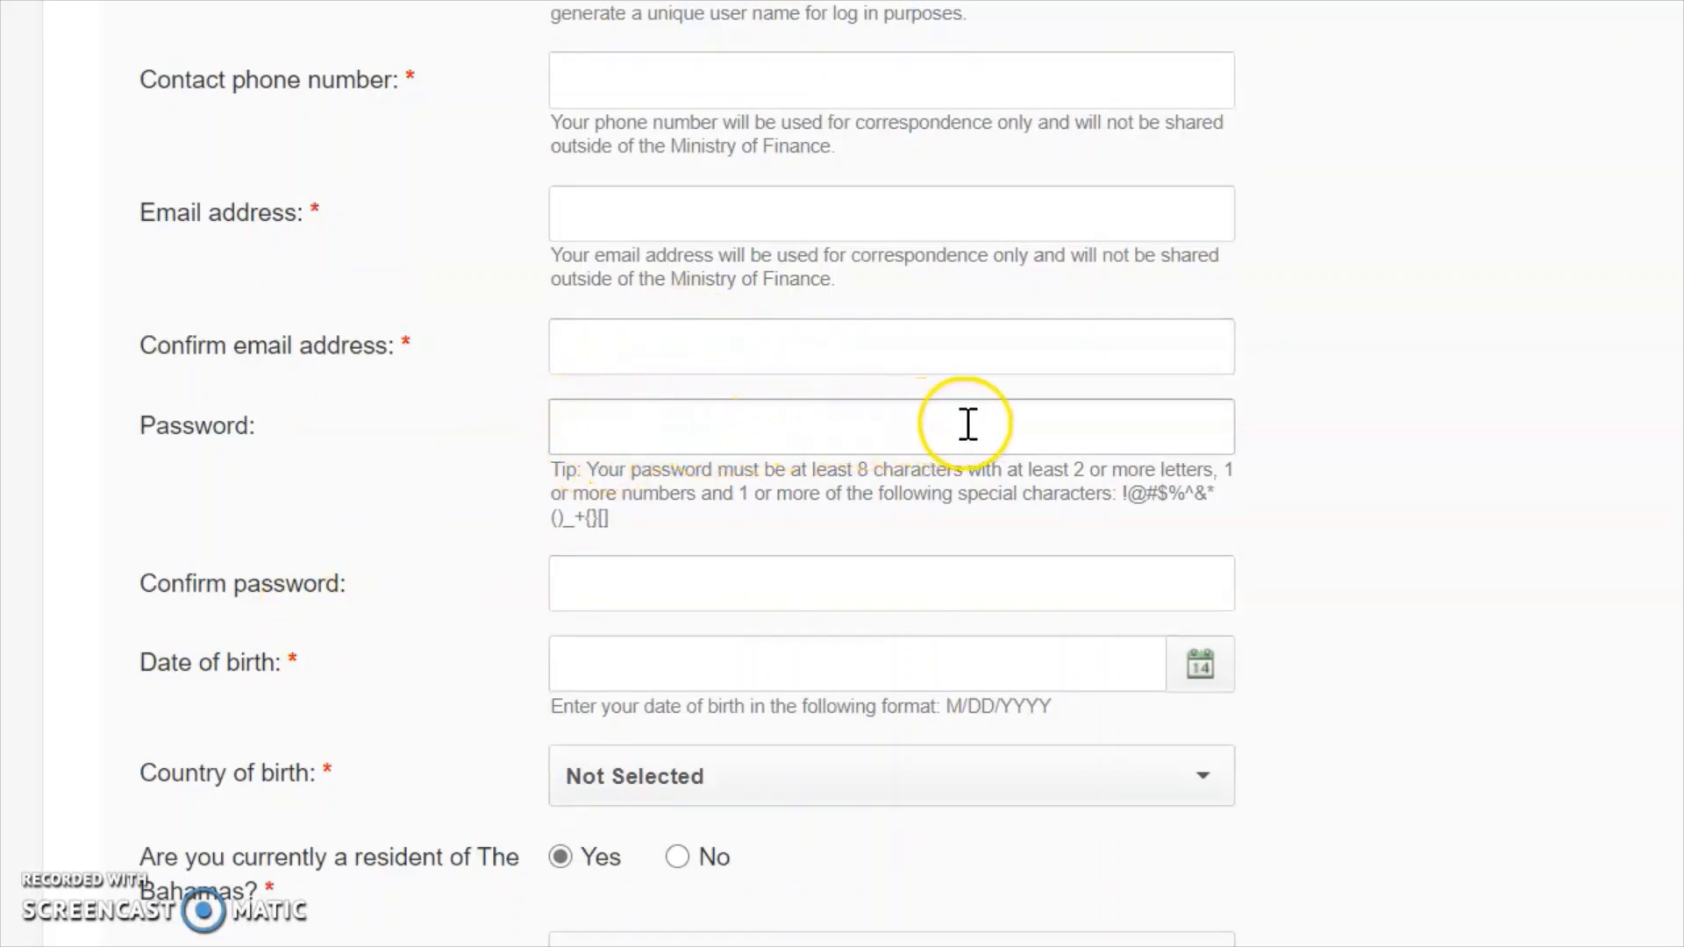
click(669, 333)
click(653, 424)
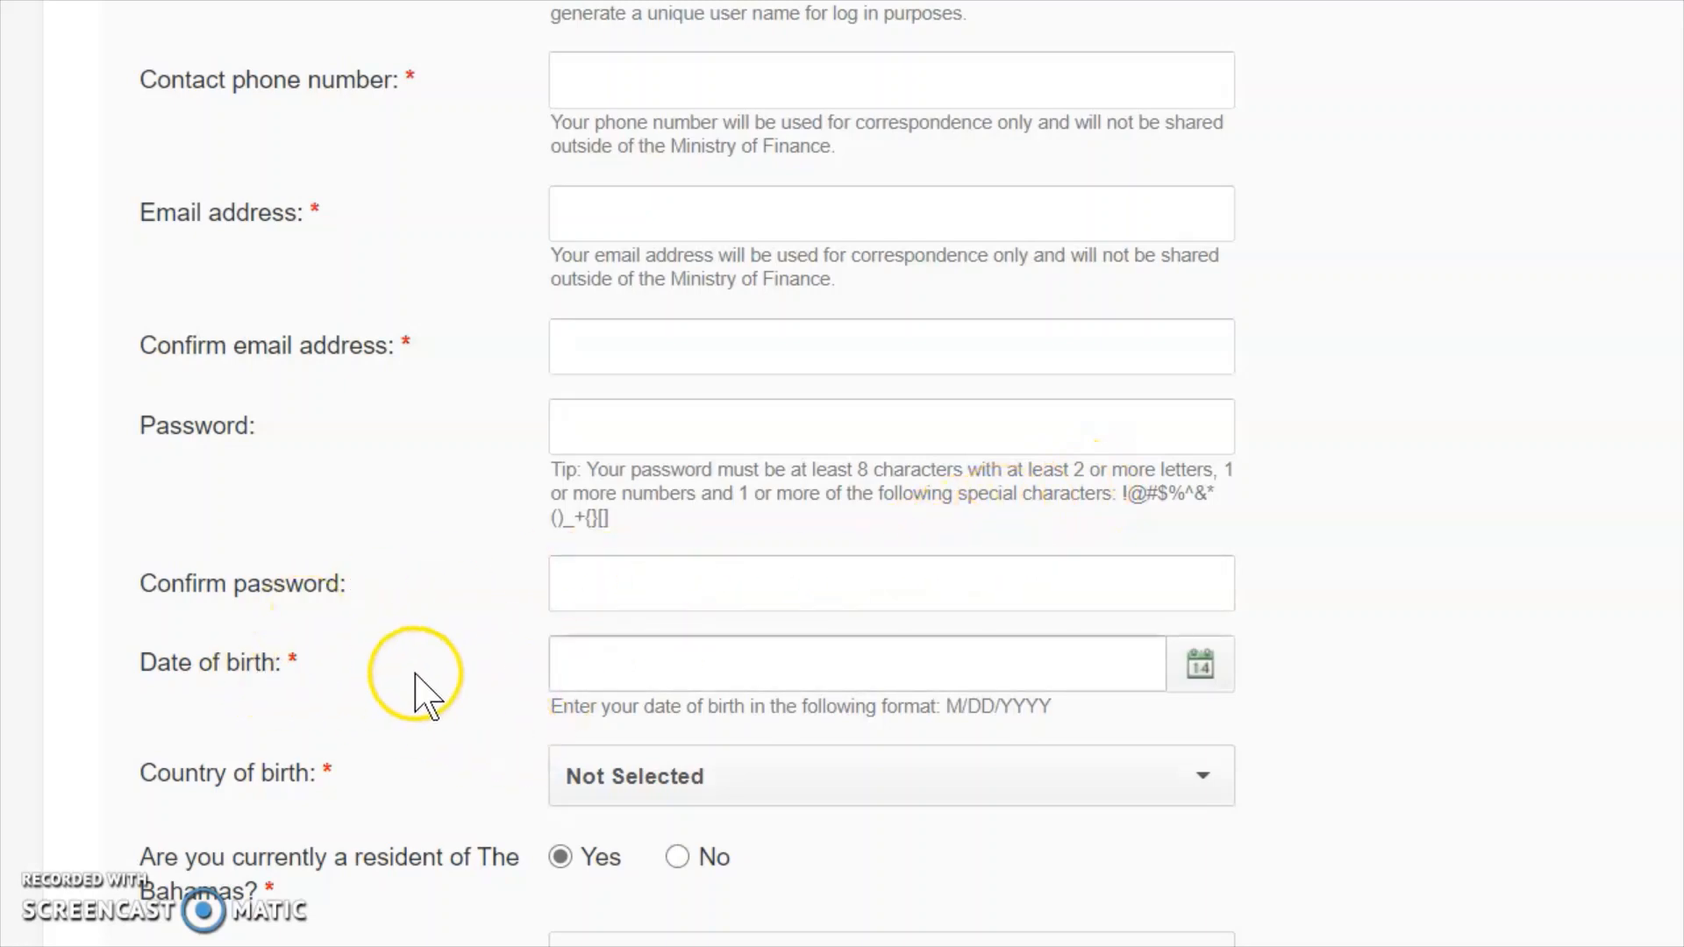
Bring up the date of birth calendar, choose the birth month and switch to its year selection.
click(1200, 675)
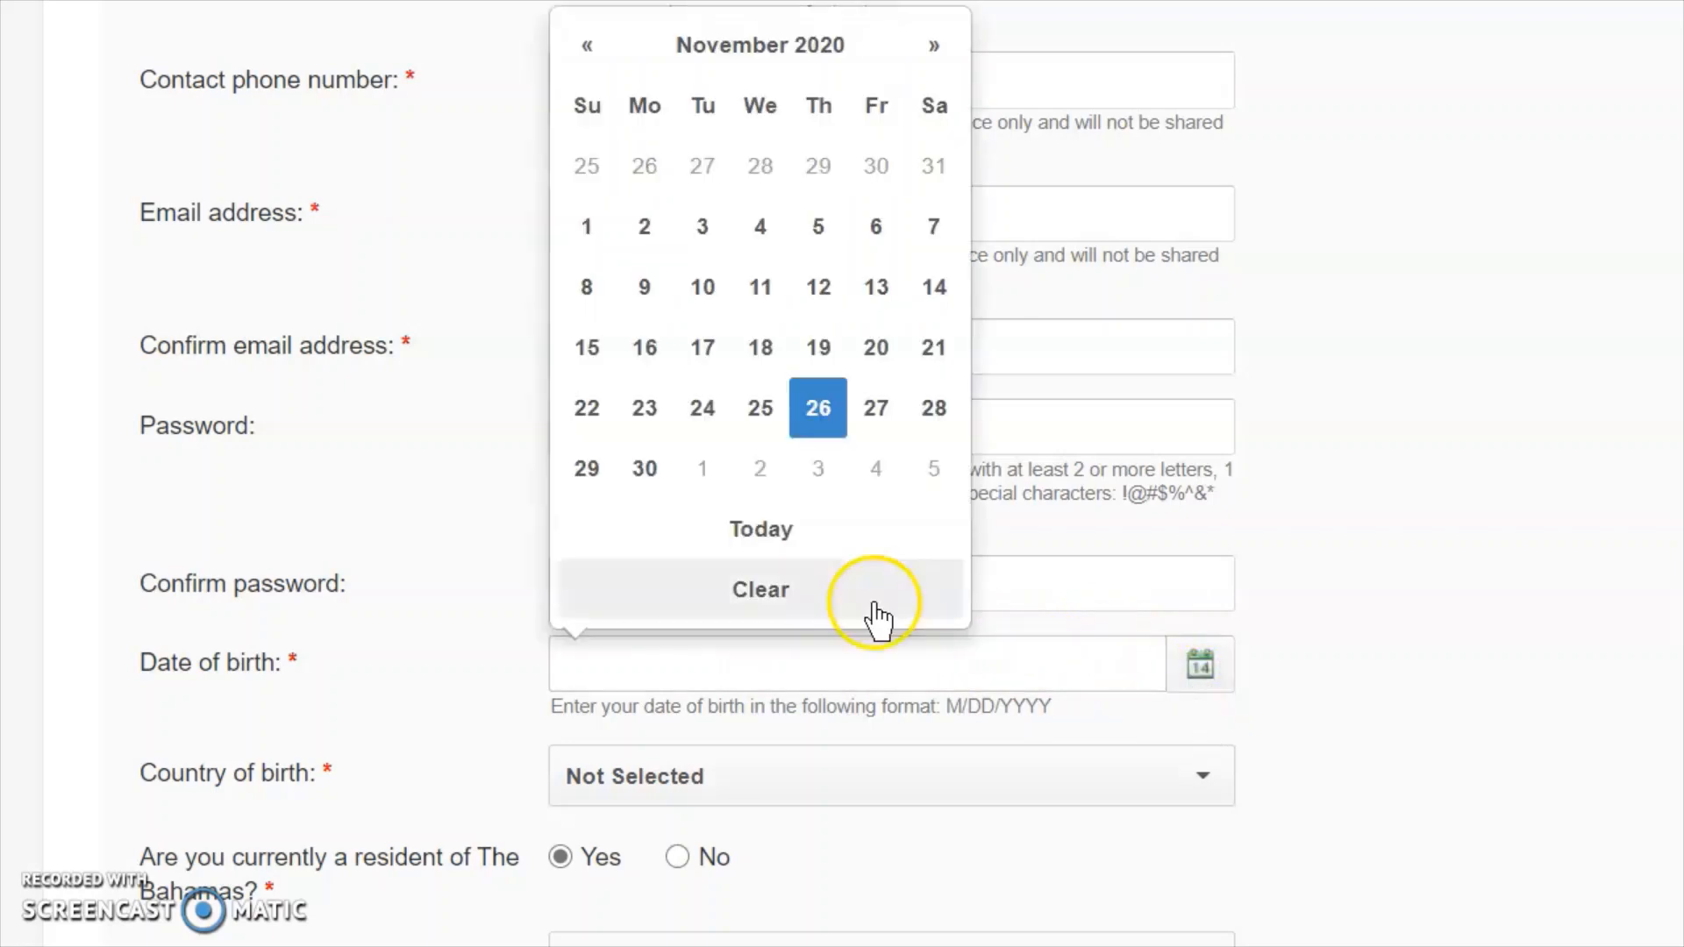
click(594, 49)
click(594, 49)
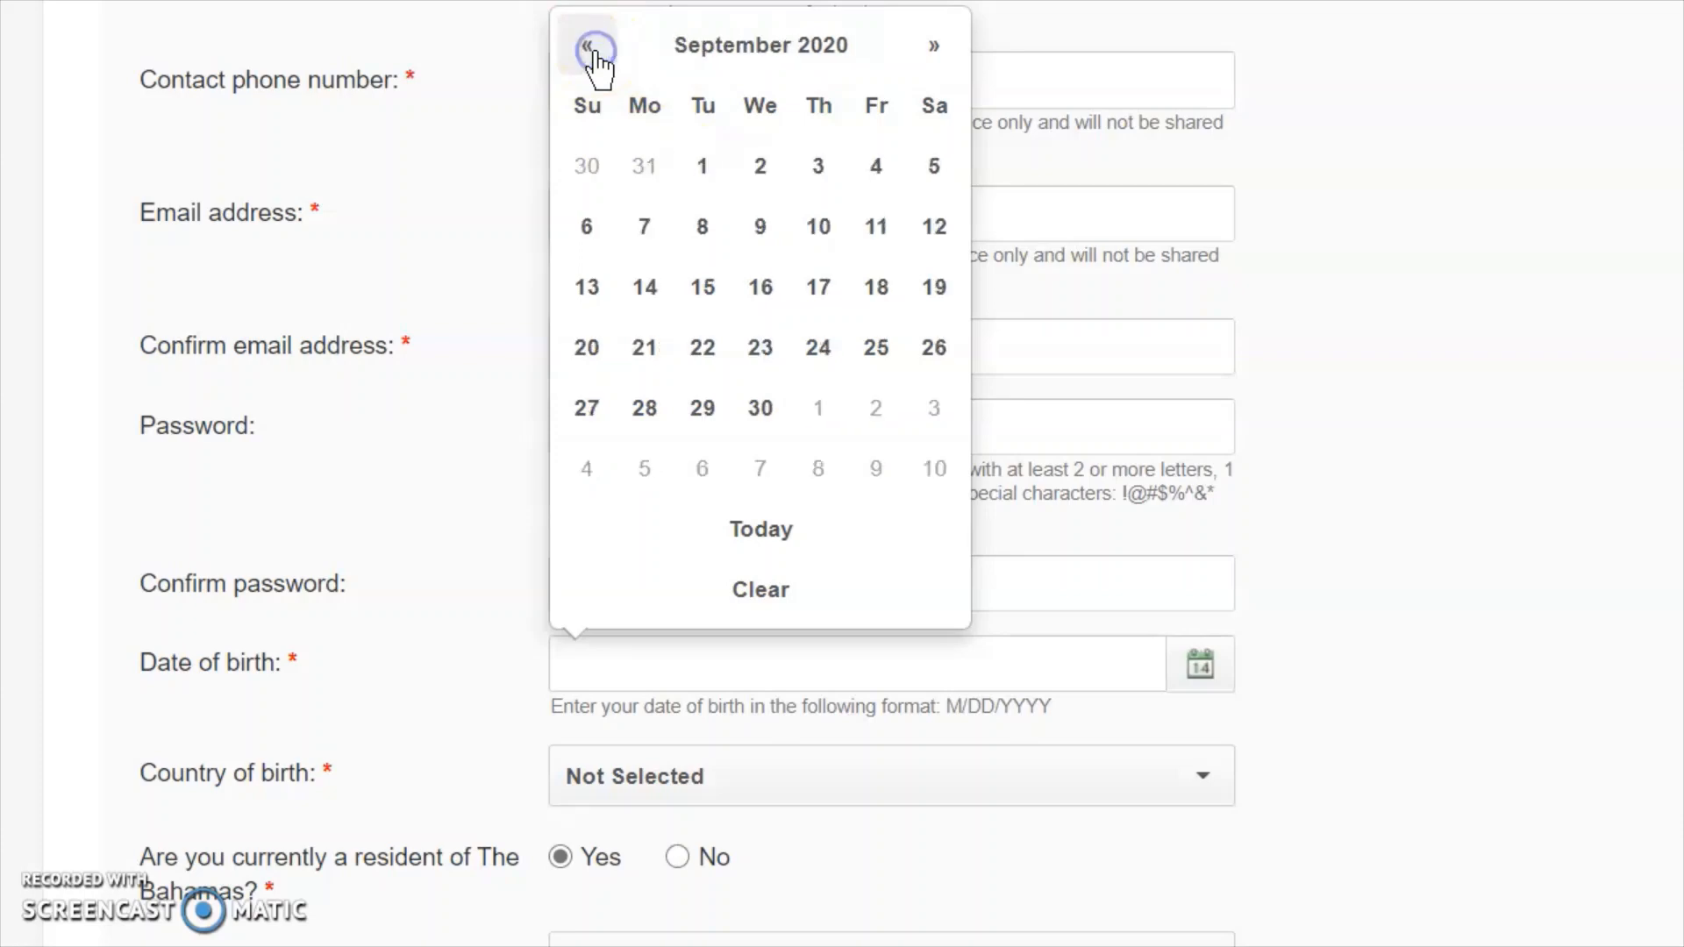
click(593, 50)
click(594, 49)
click(594, 49)
click(750, 53)
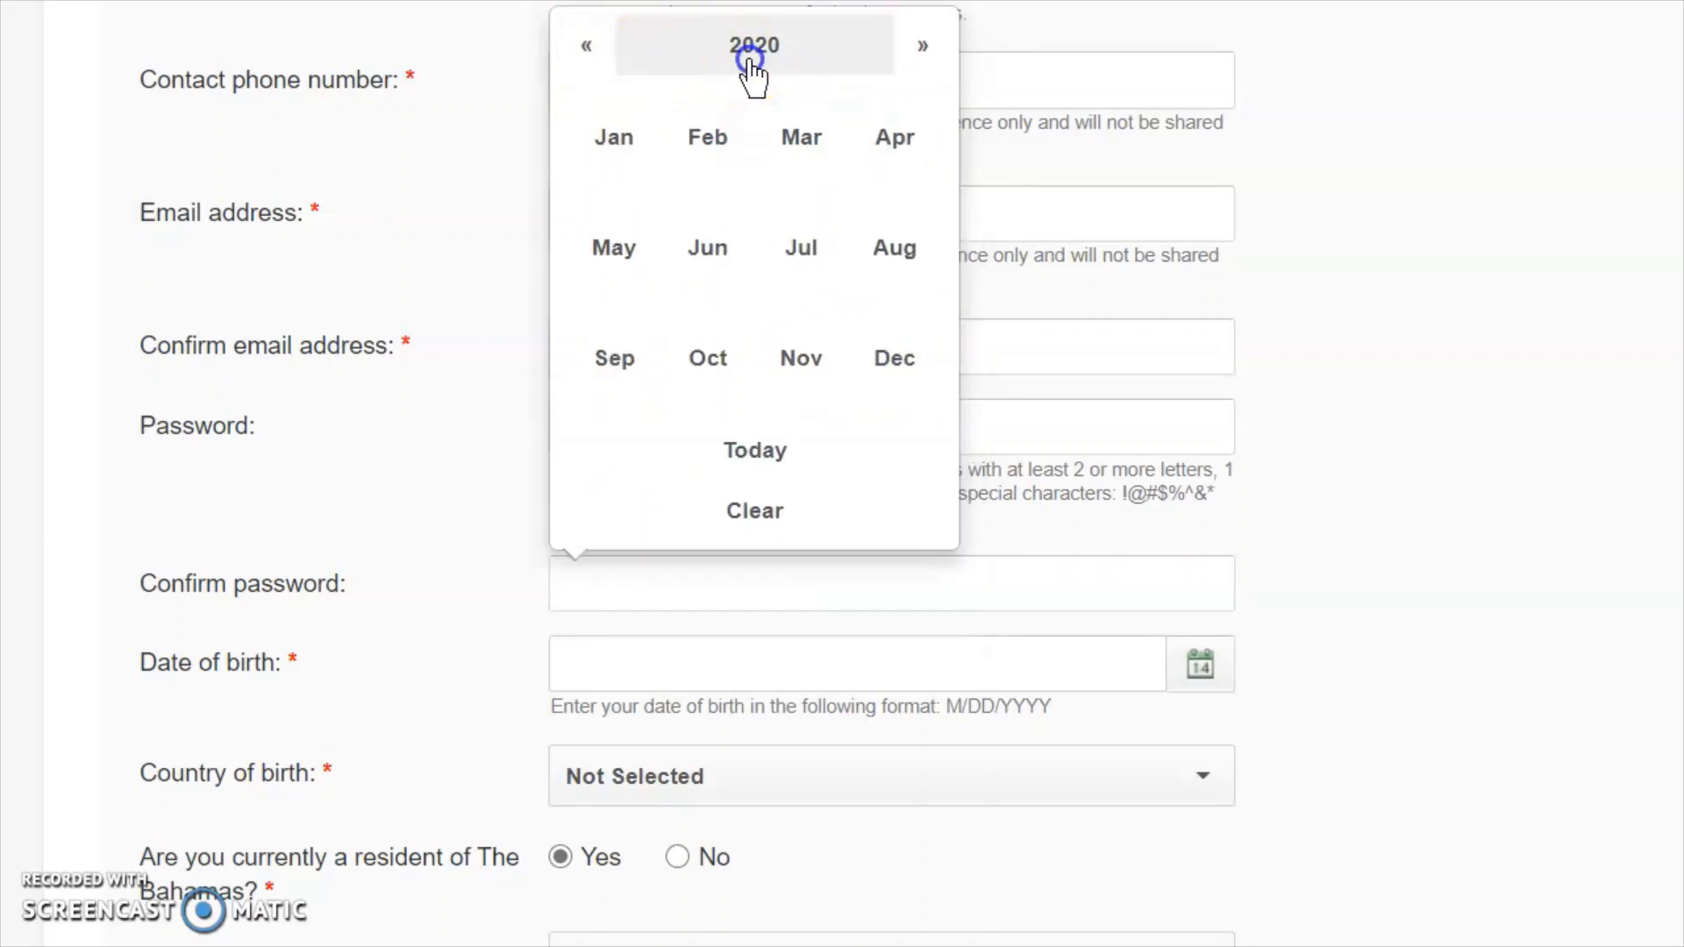
click(707, 136)
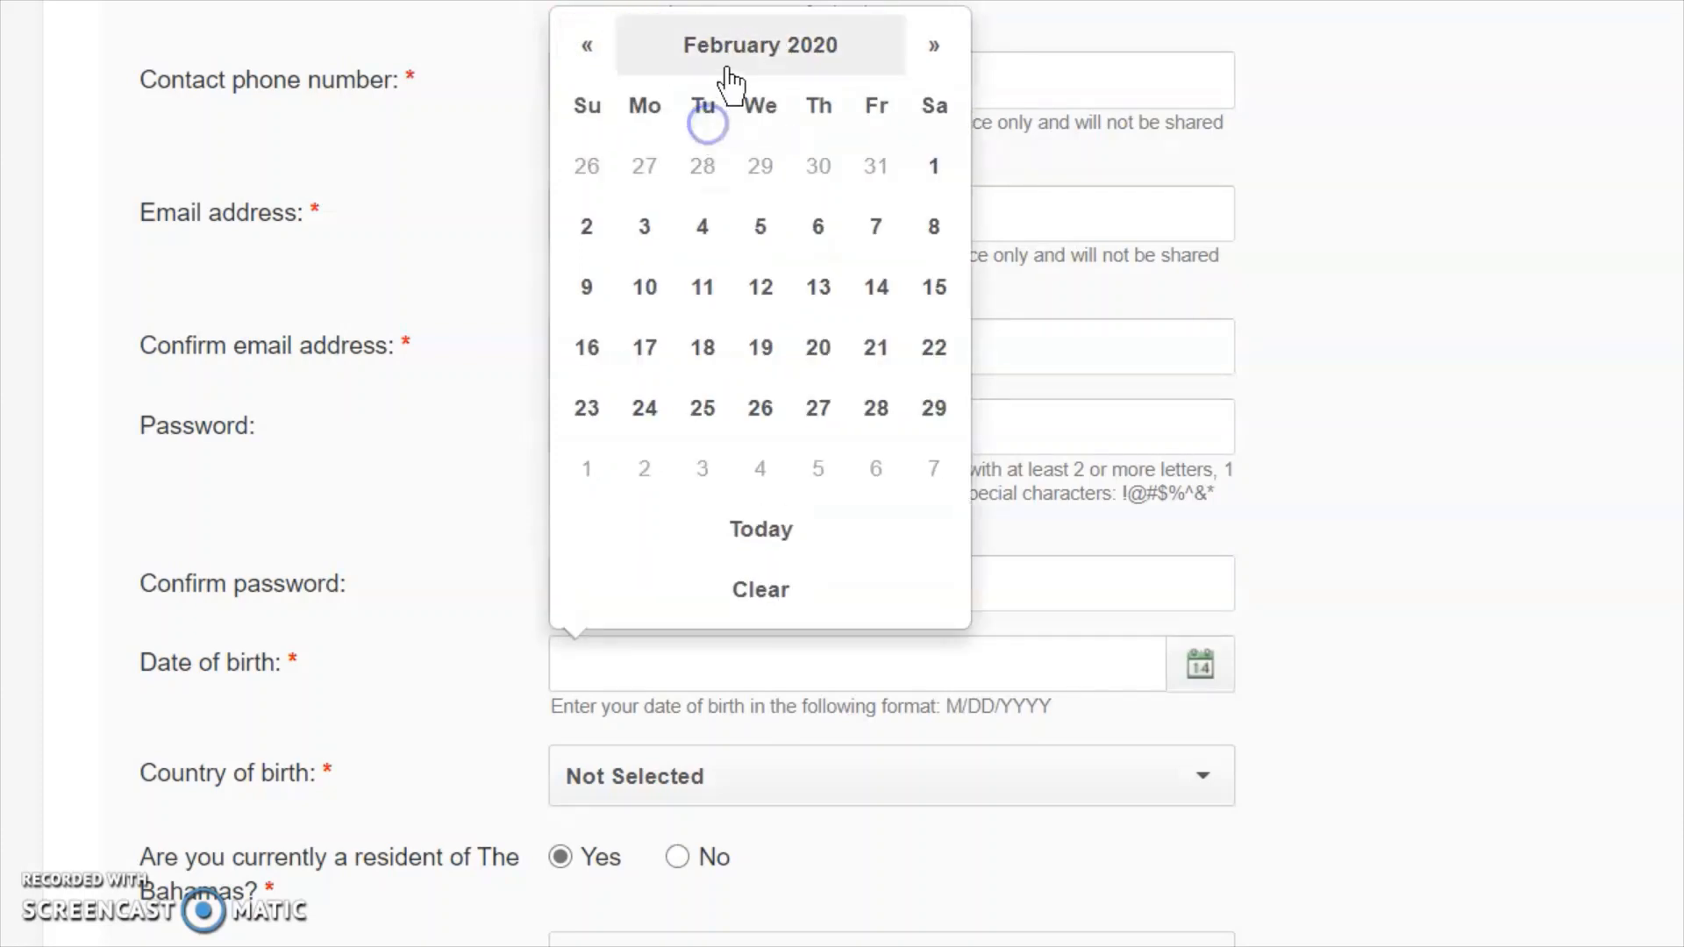
click(812, 49)
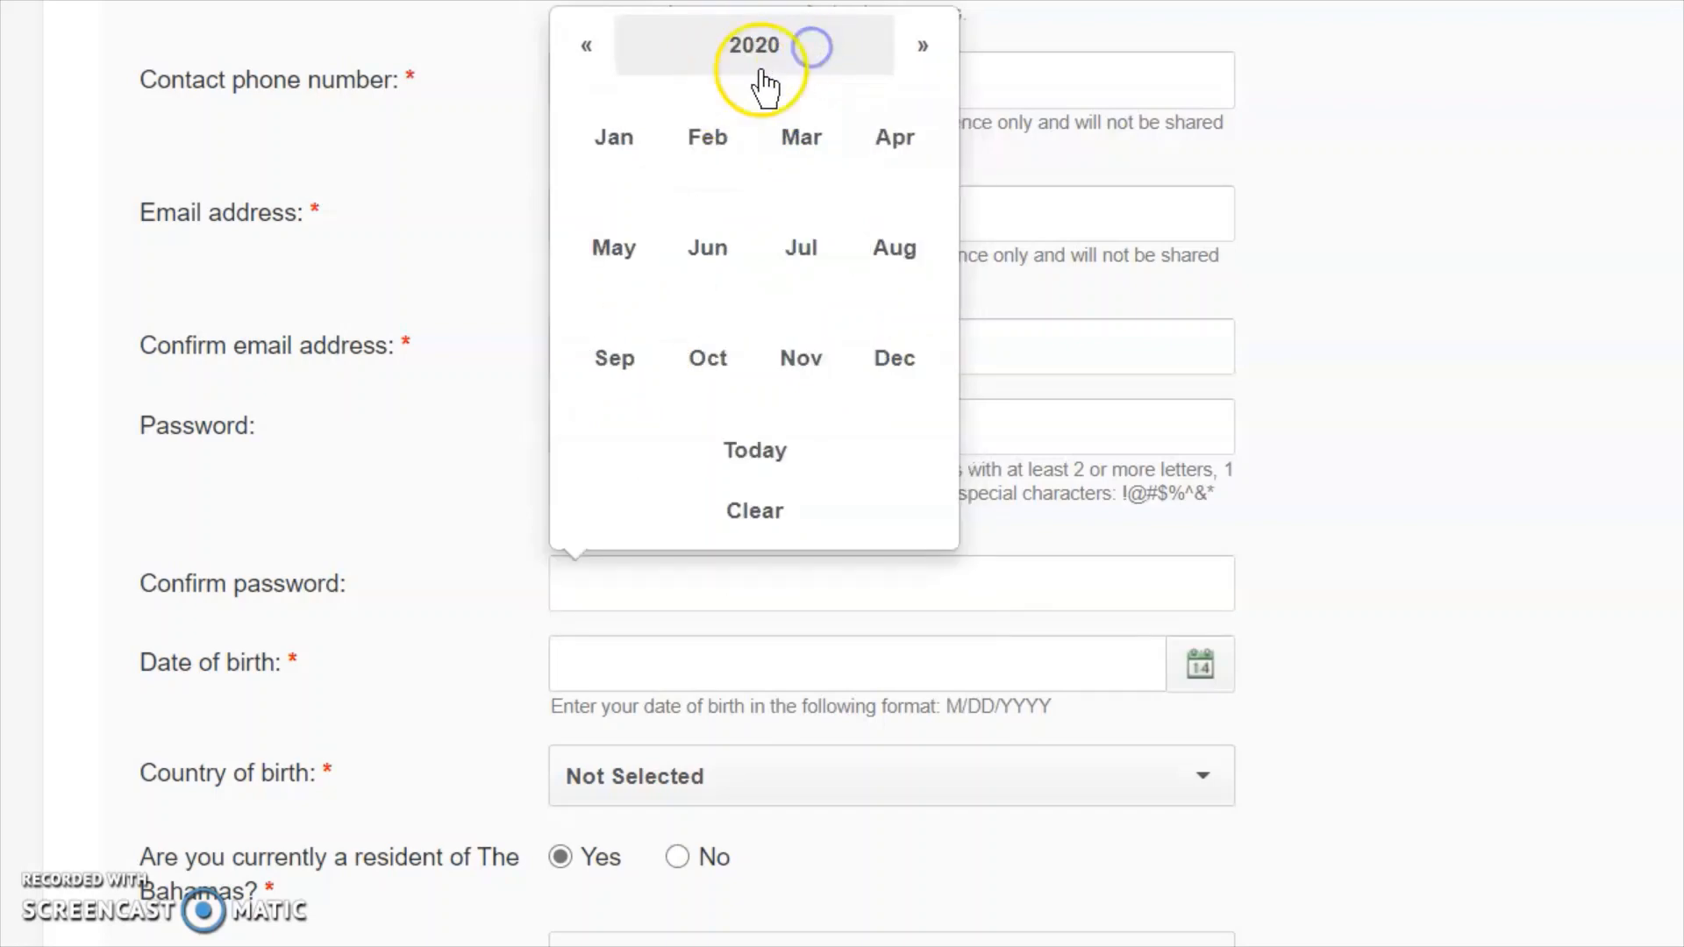
click(748, 54)
scroll(763, 256, up, 4)
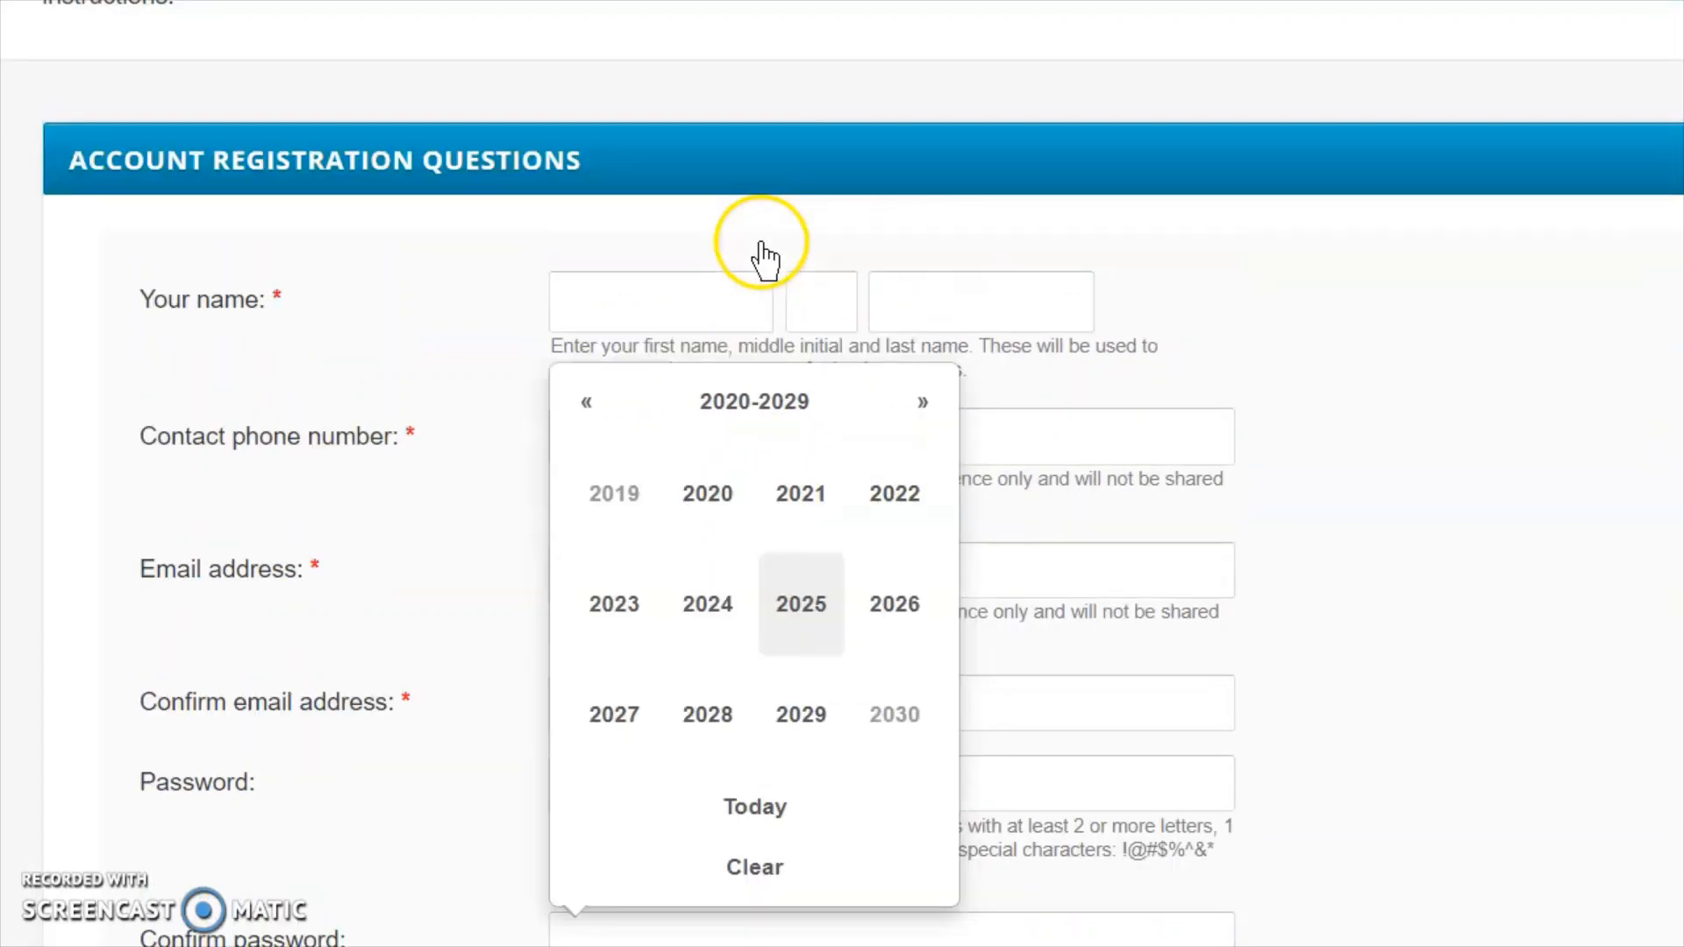
scroll(763, 244, down, 2)
Select the birth year and day in the calendar to fill in the date of birth.
click(588, 260)
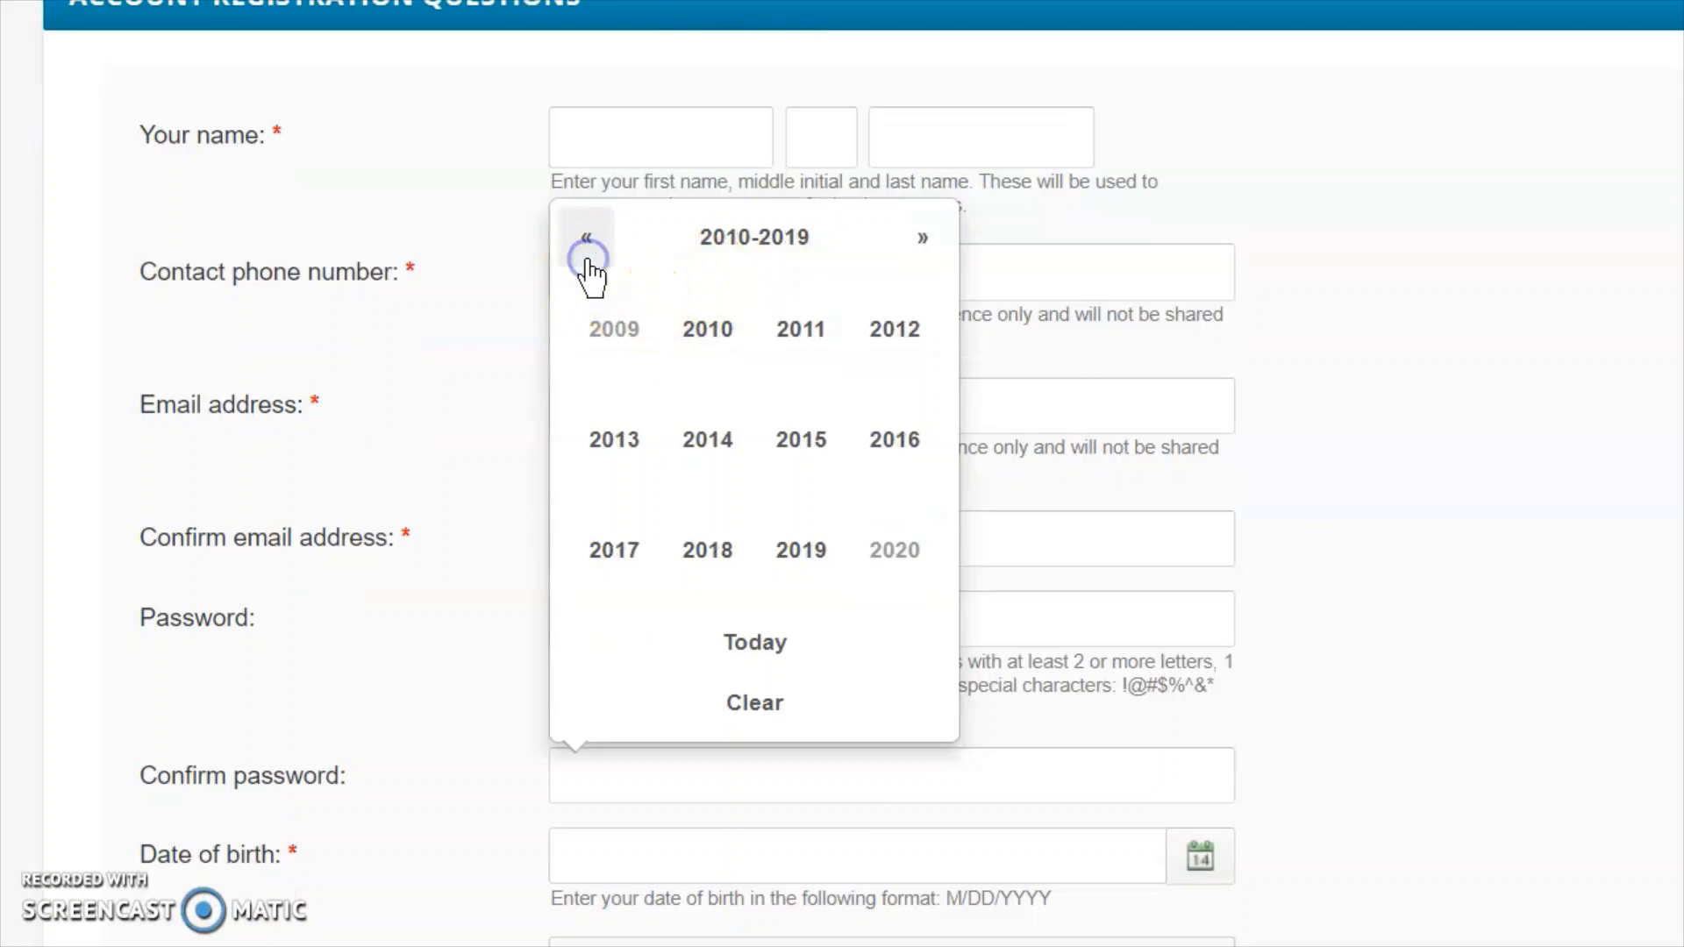
click(588, 259)
click(588, 259)
click(587, 259)
click(586, 256)
click(706, 441)
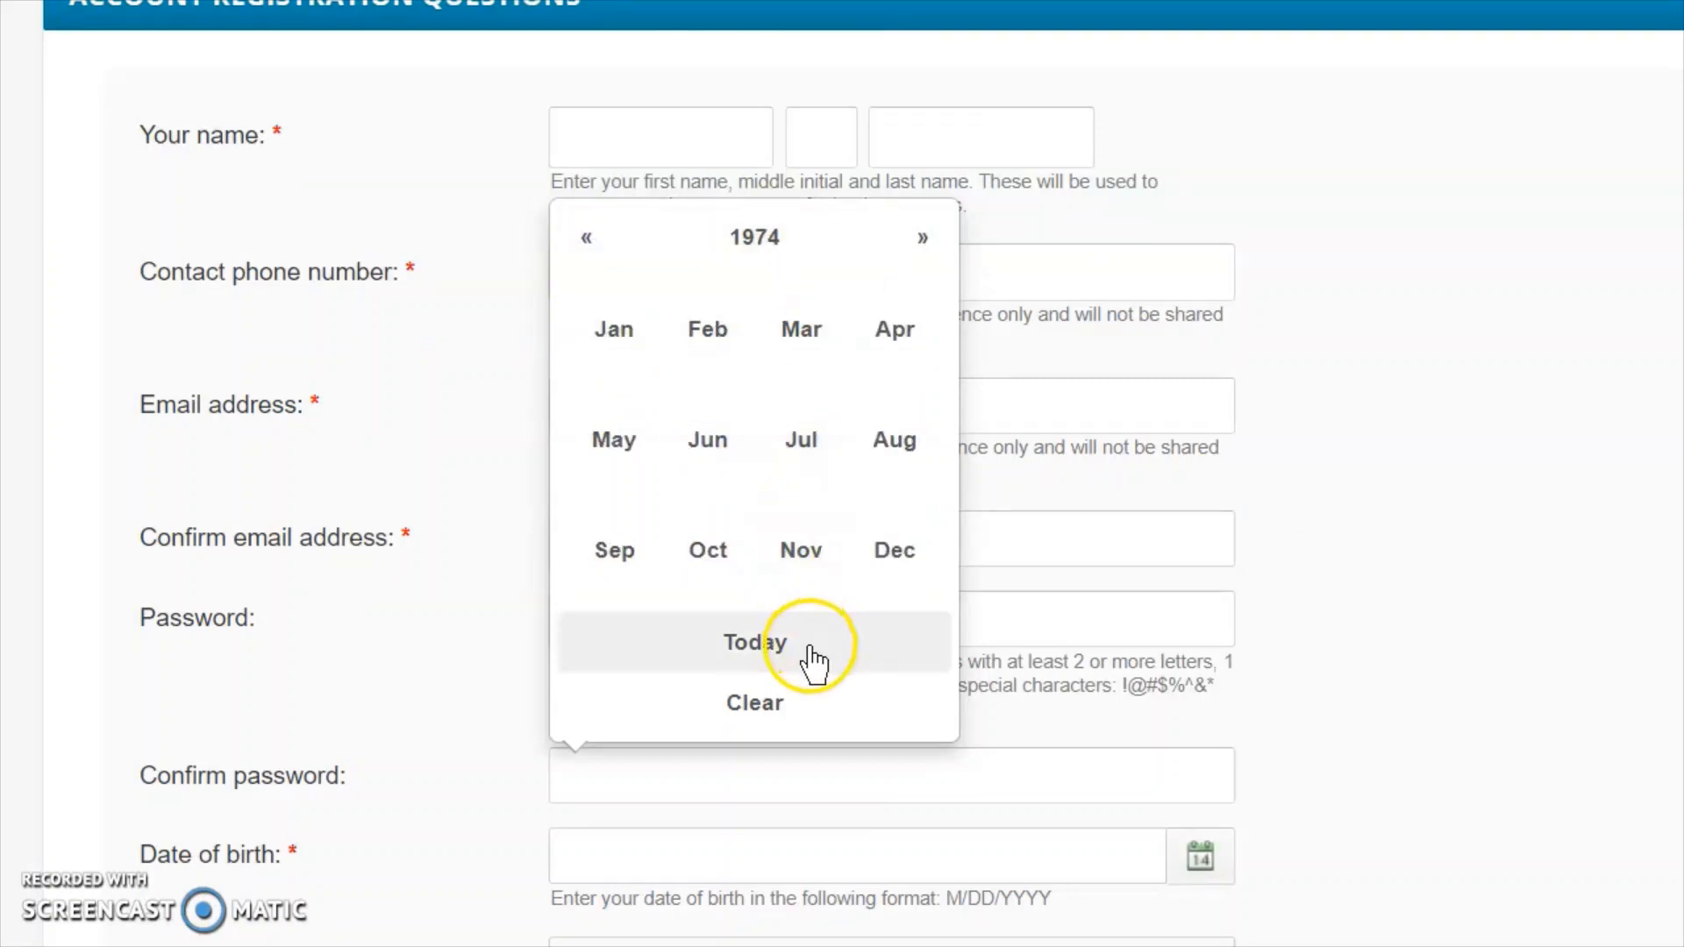
click(728, 723)
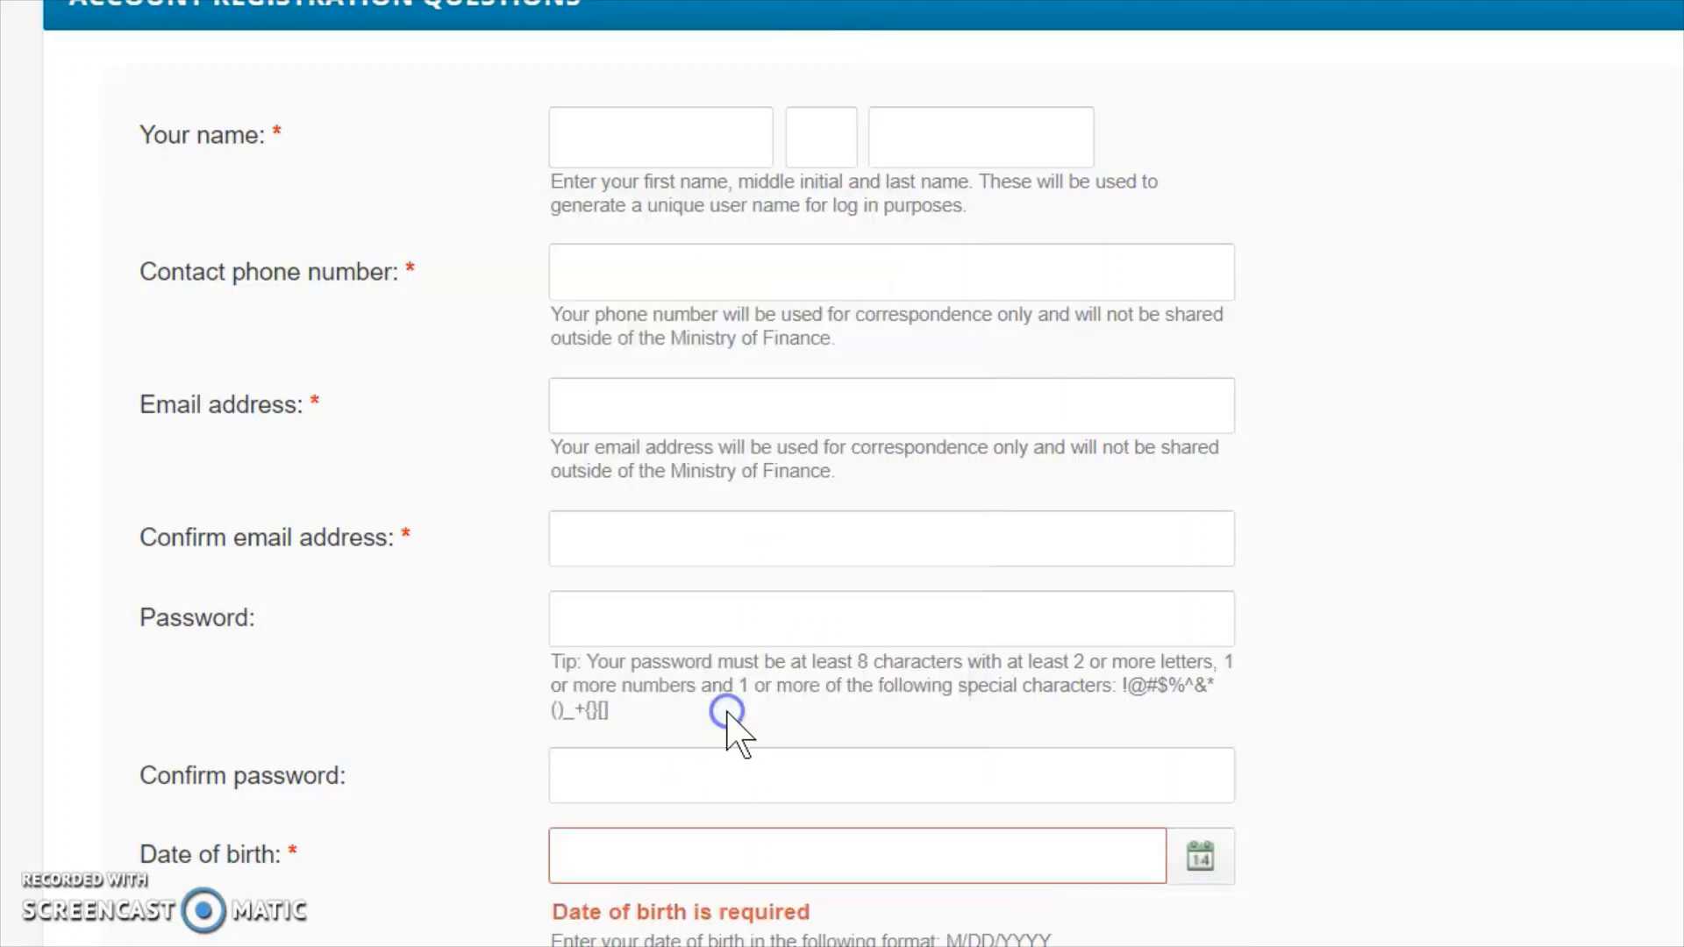
scroll(853, 656, down, 4)
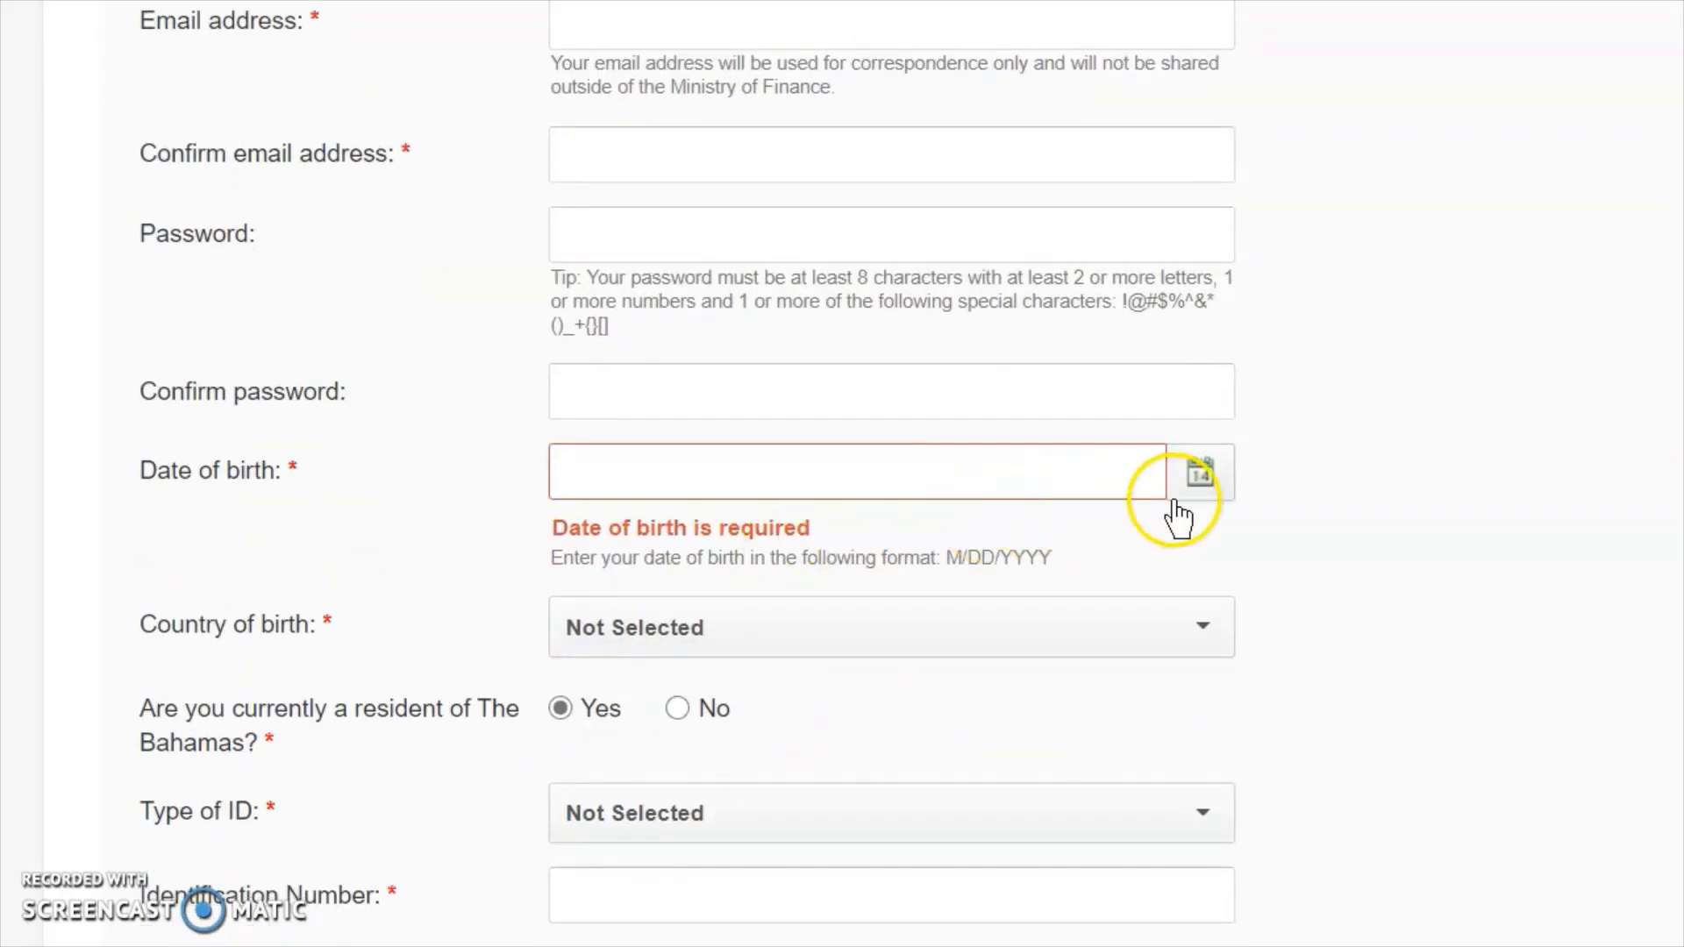
click(1198, 482)
click(760, 728)
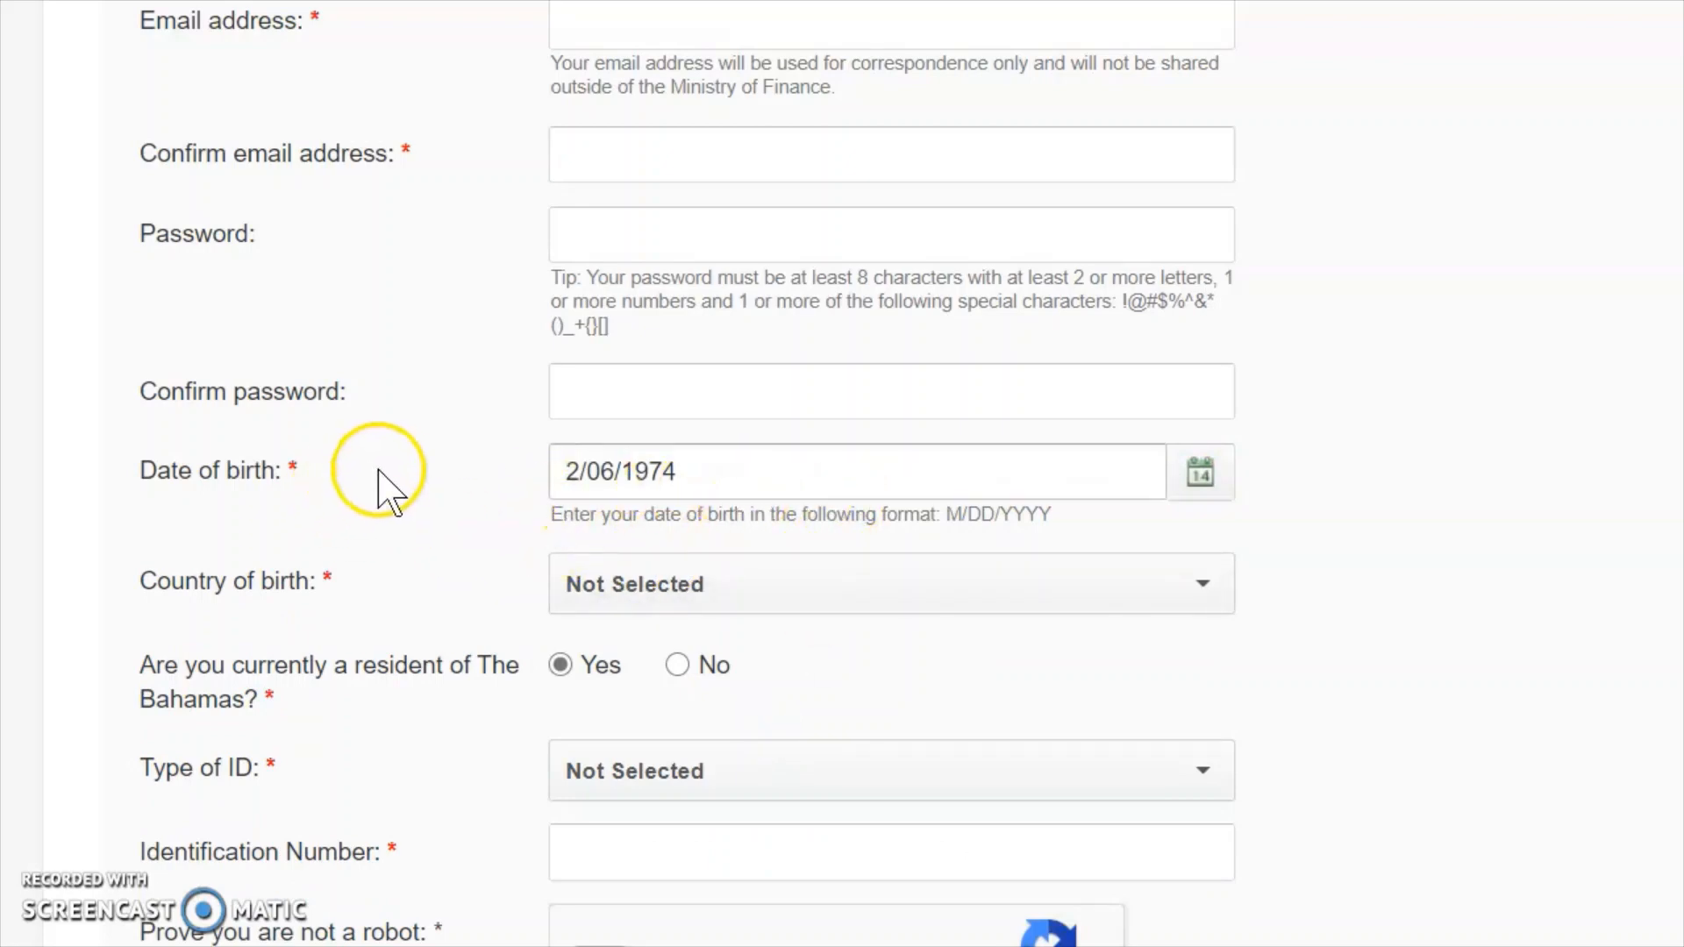
Set the country of birth to Bahamas in the registration form.
scroll(386, 487, down, 3)
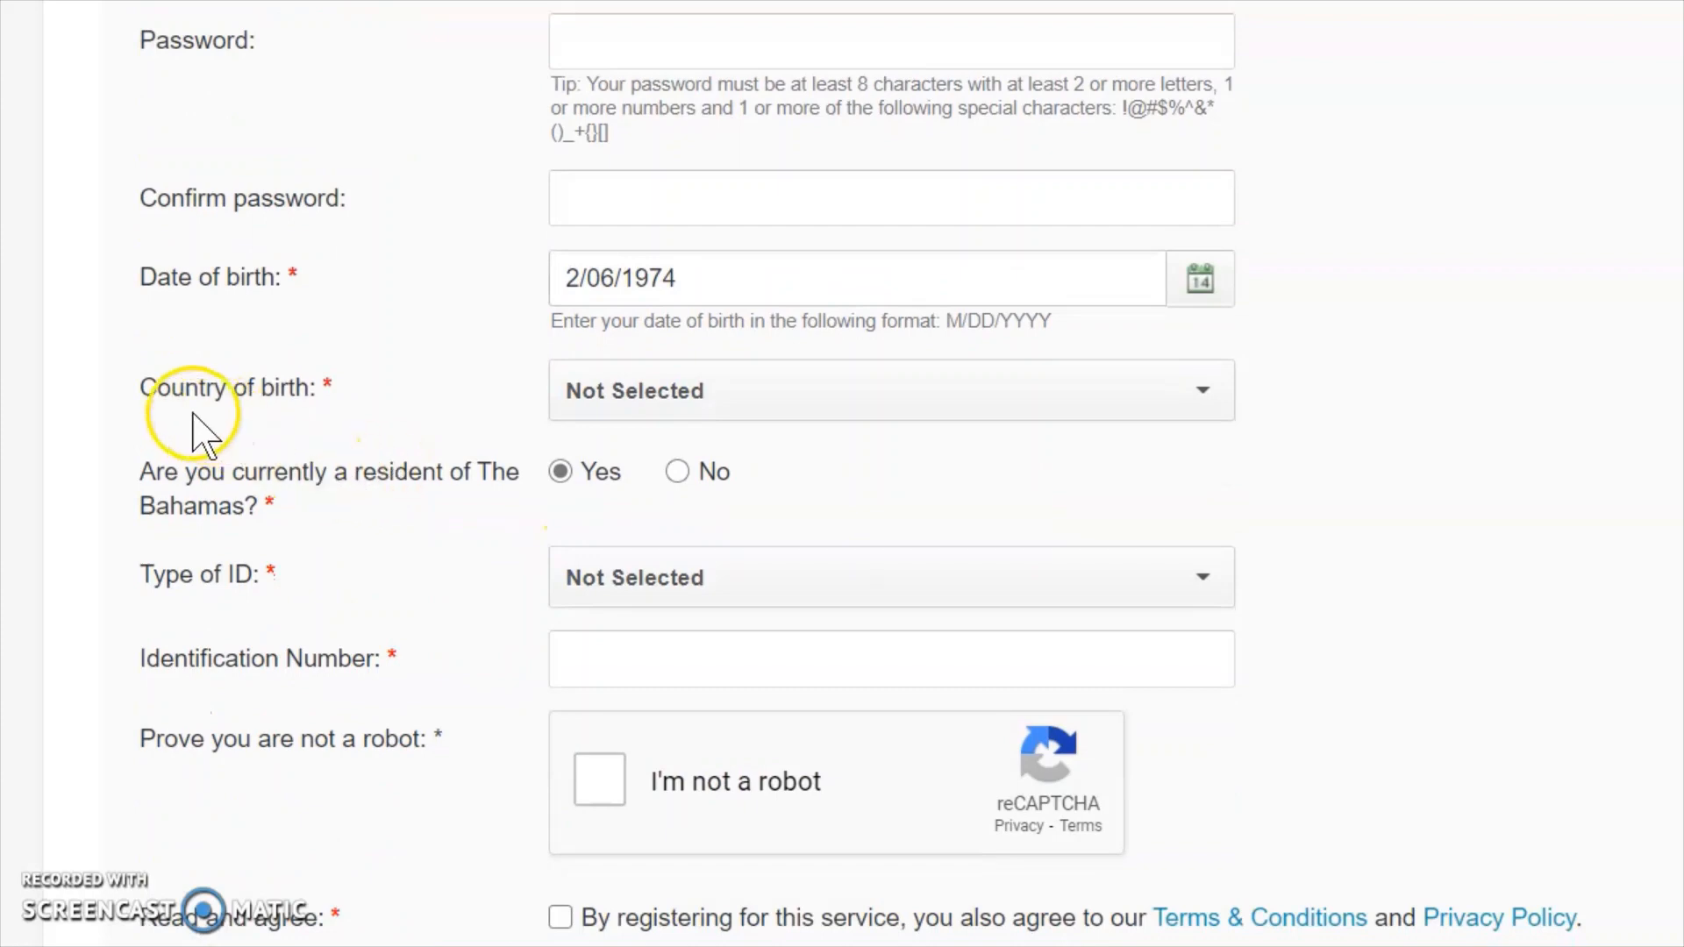
click(1205, 395)
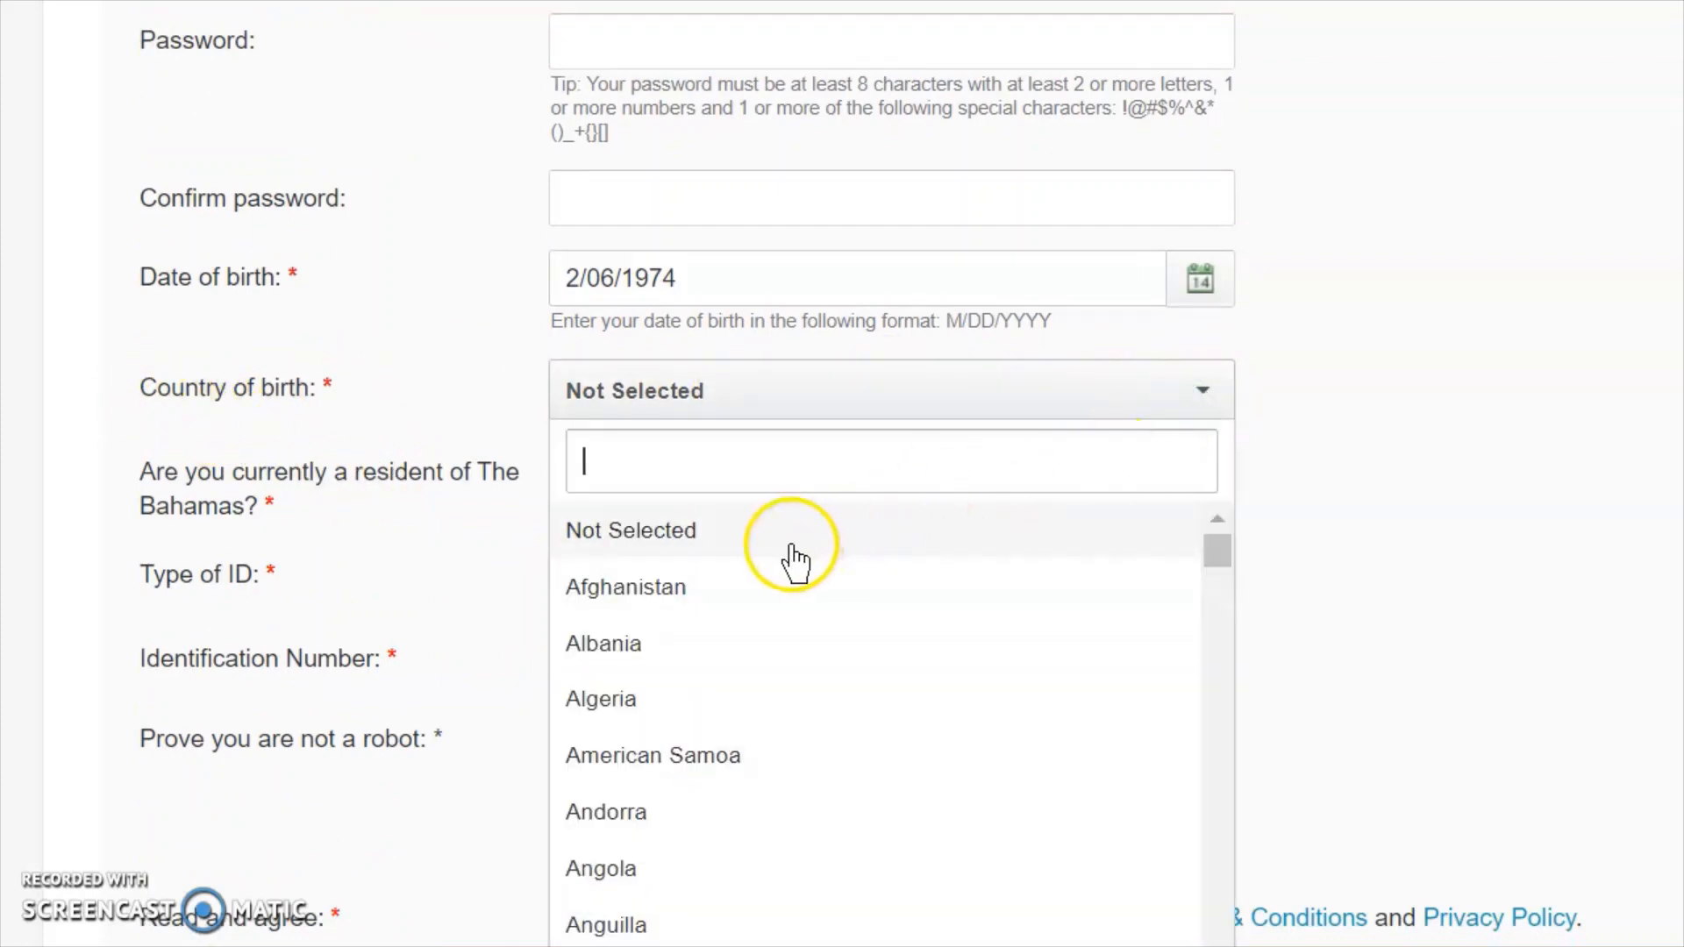
scroll(697, 660, down, 3)
scroll(703, 664, down, 3)
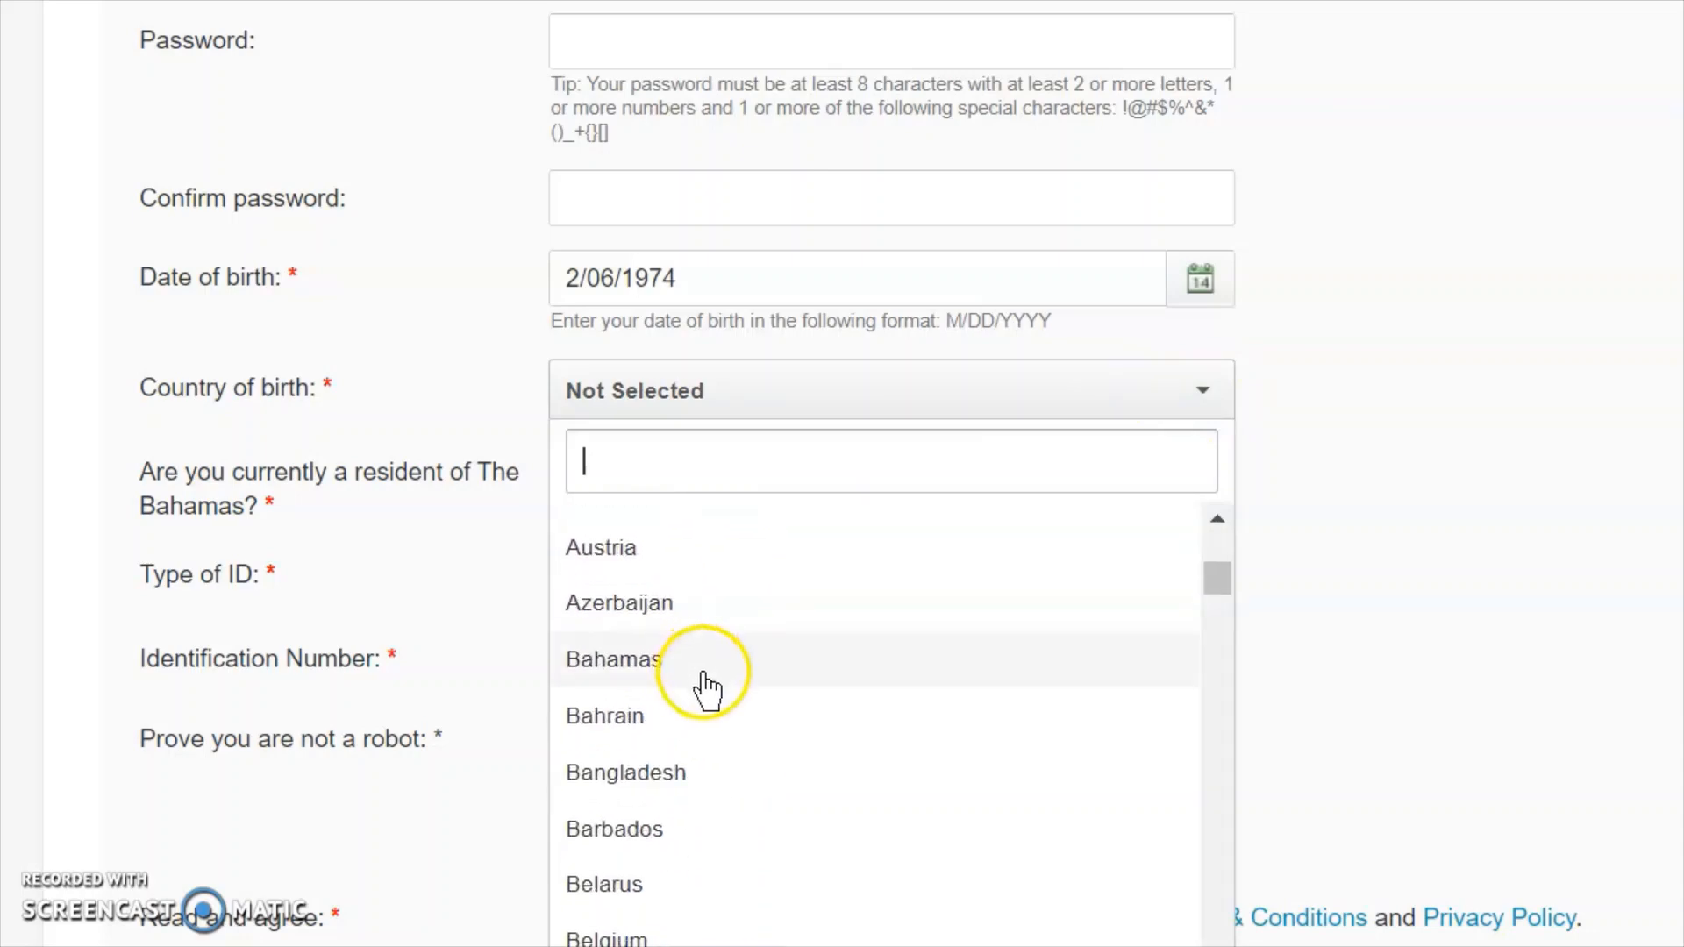
click(865, 675)
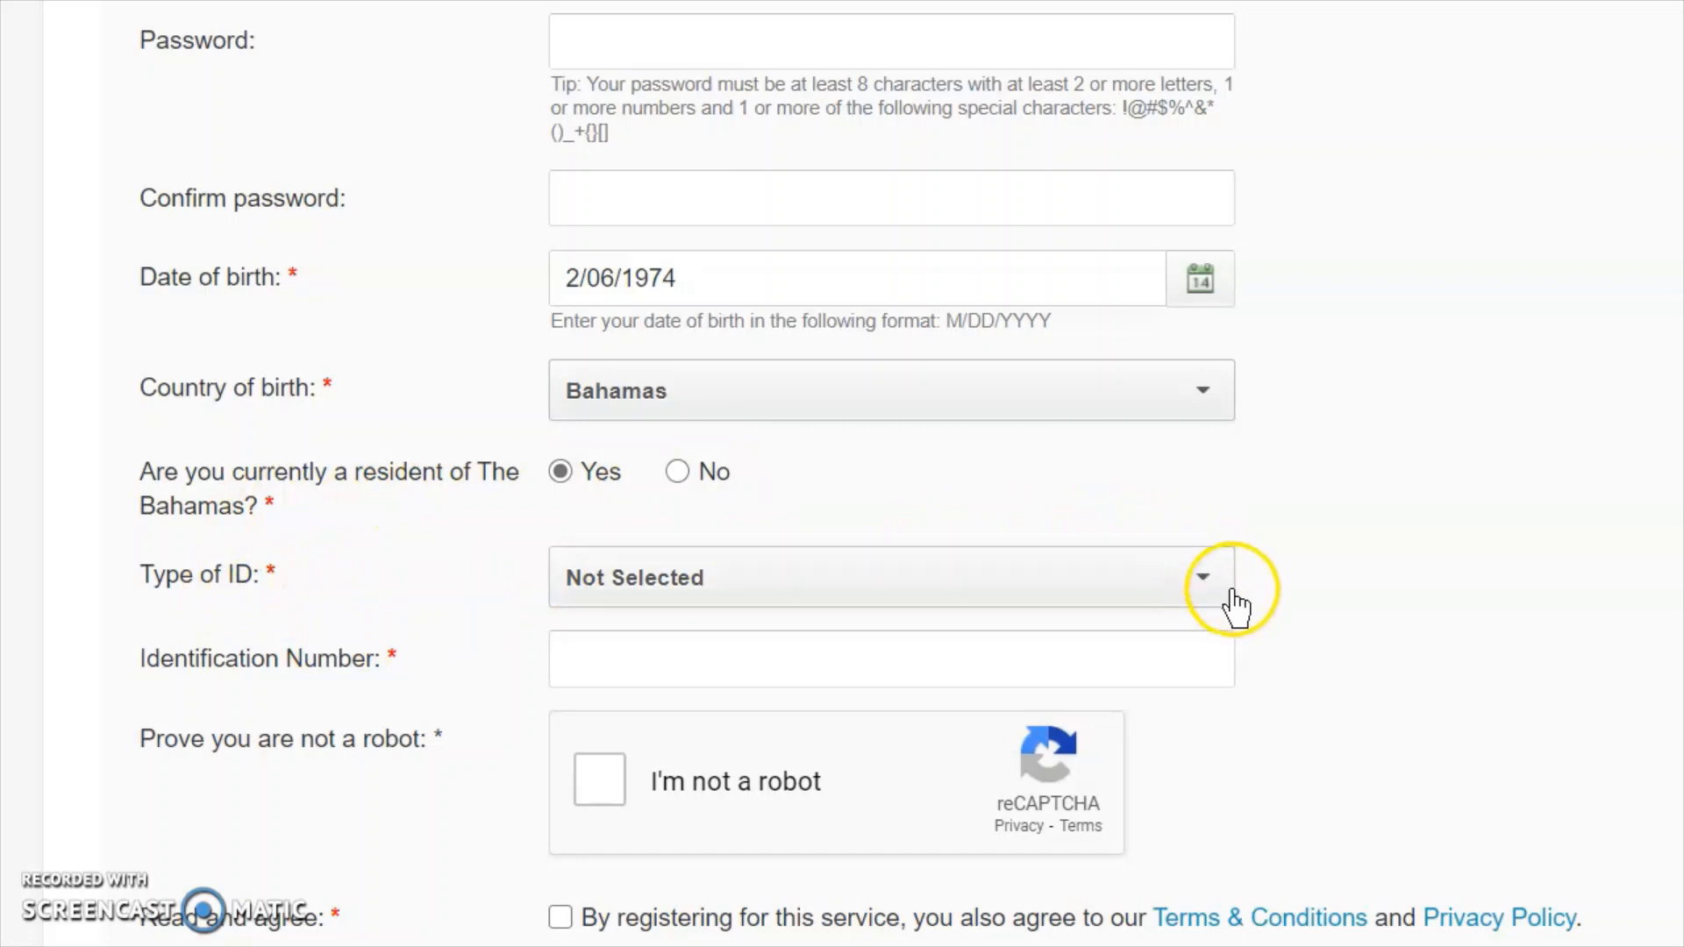
Set the type of ID to Driver's Licence and complete the "I'm not a robot" check.
click(1196, 584)
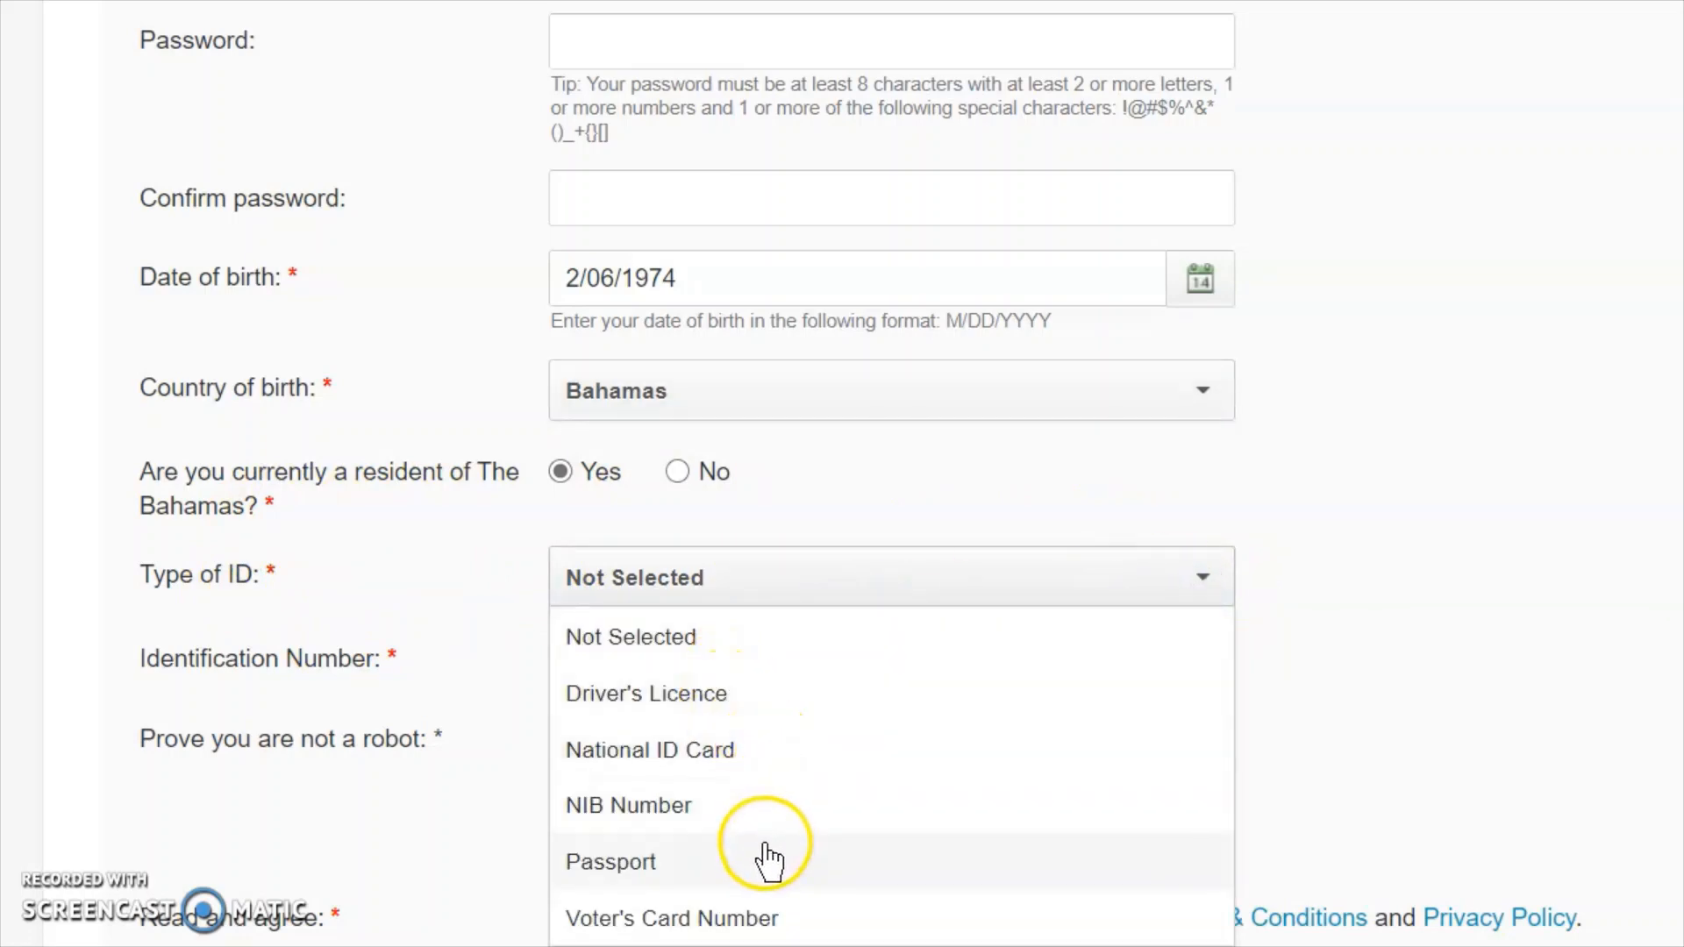
click(365, 814)
click(899, 592)
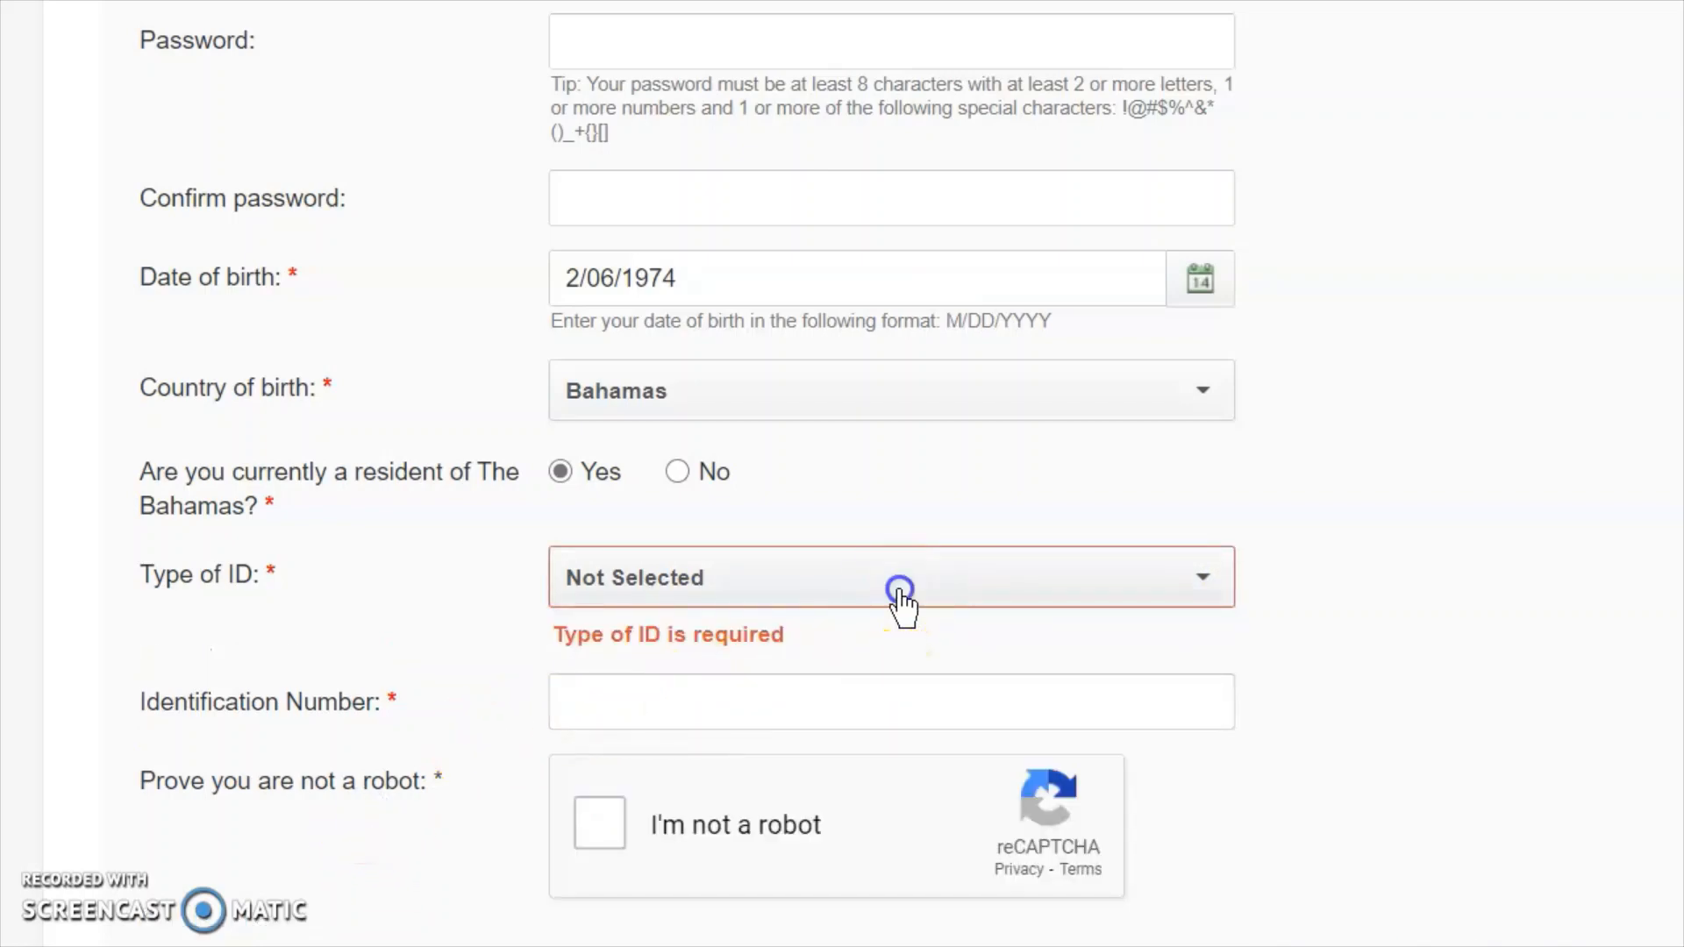
click(818, 712)
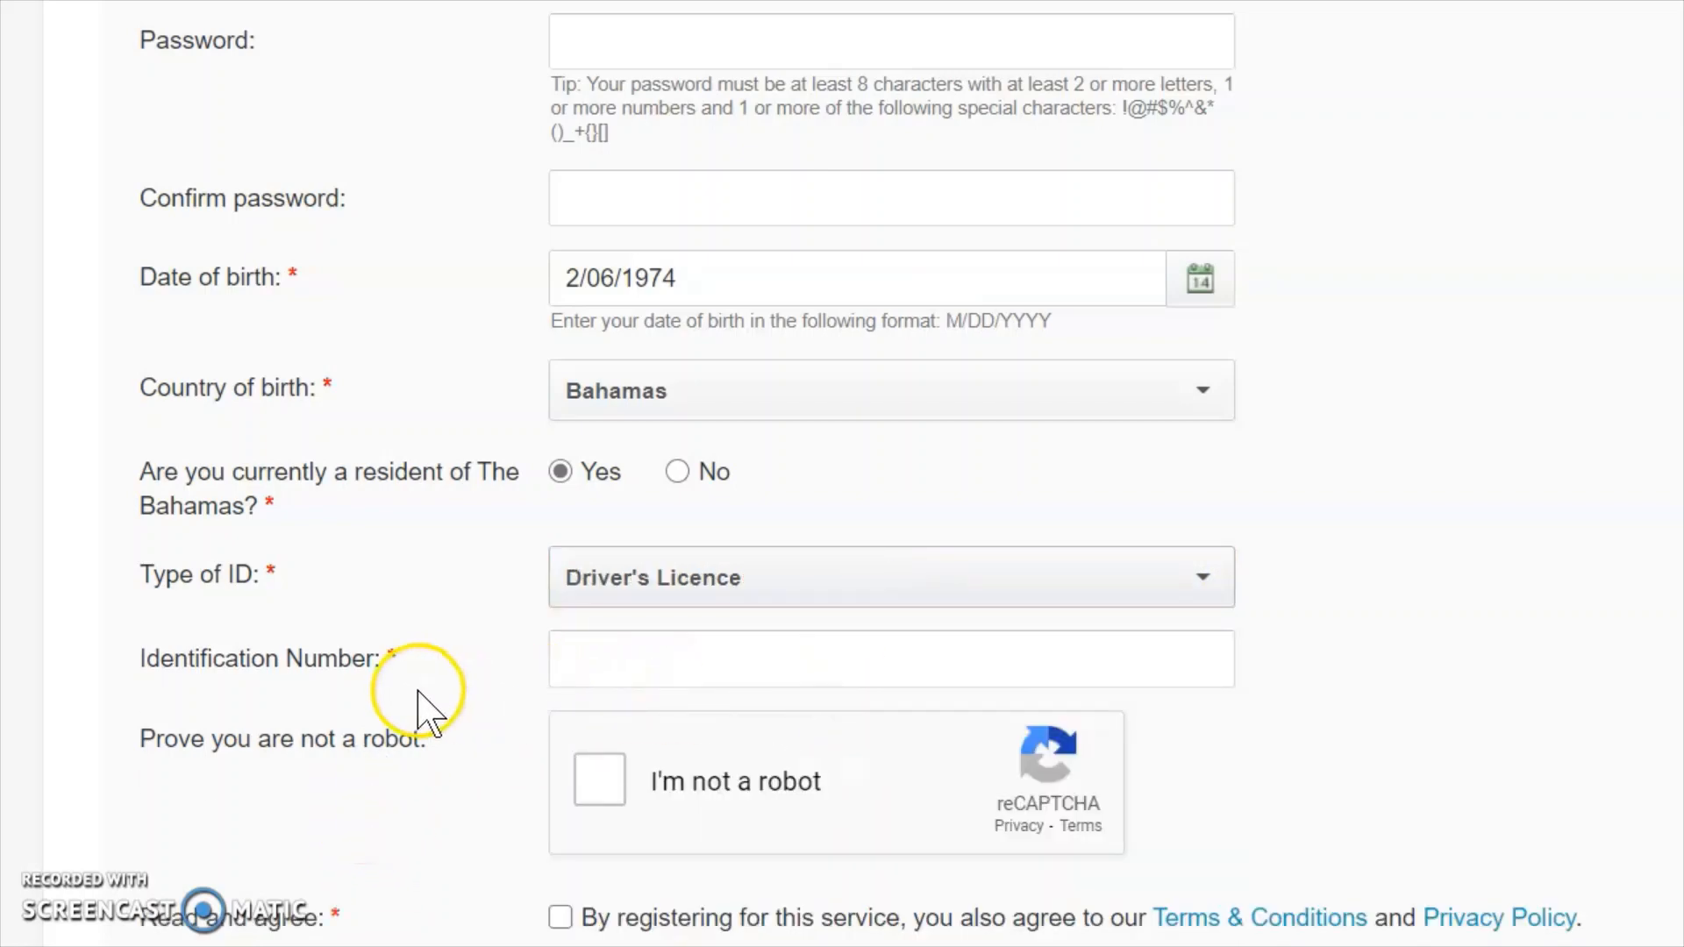
click(634, 677)
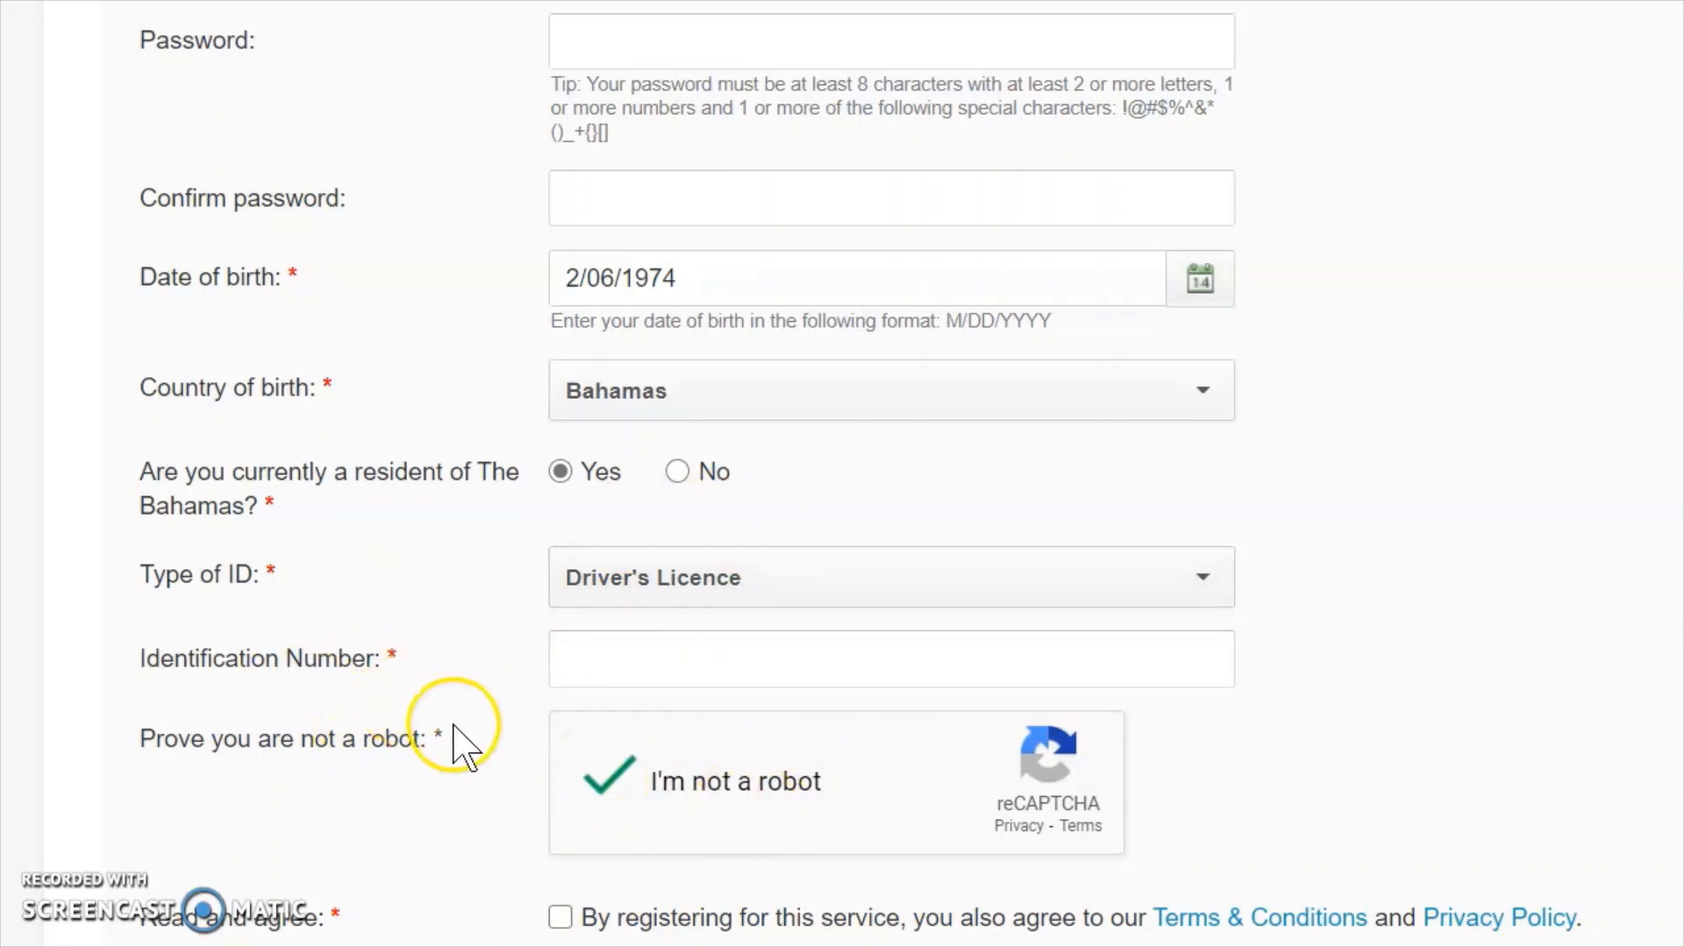
scroll(451, 740, down, 2)
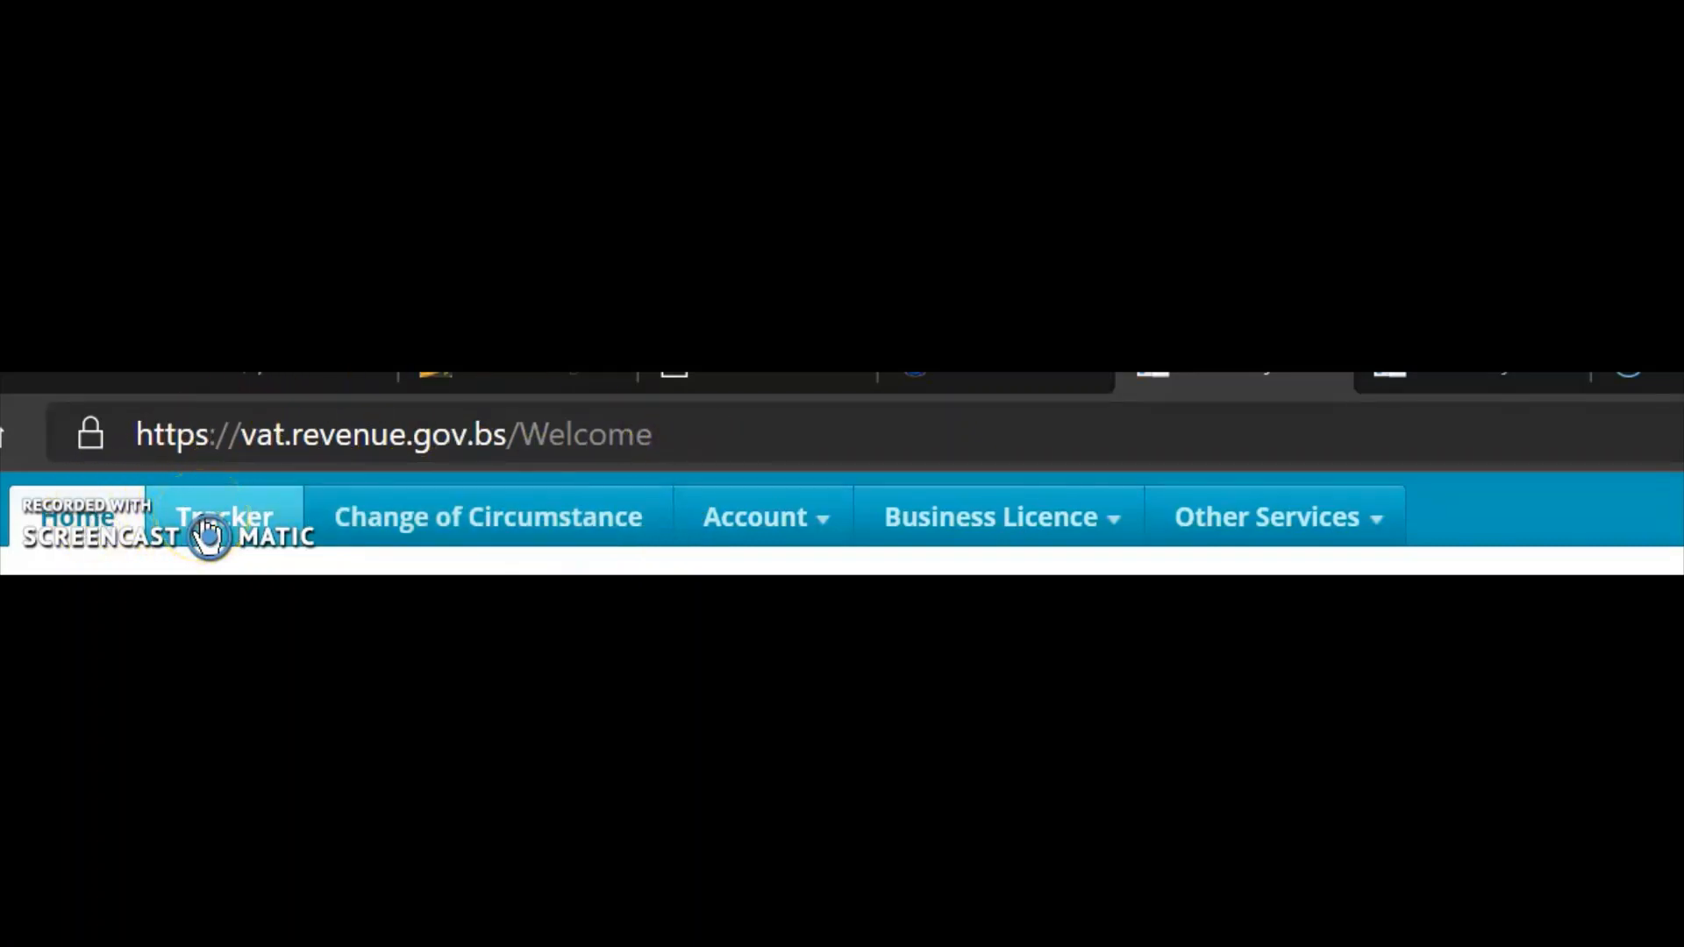
Look over the online tax services and start adding a new licence in the New Business Licences application.
click(307, 449)
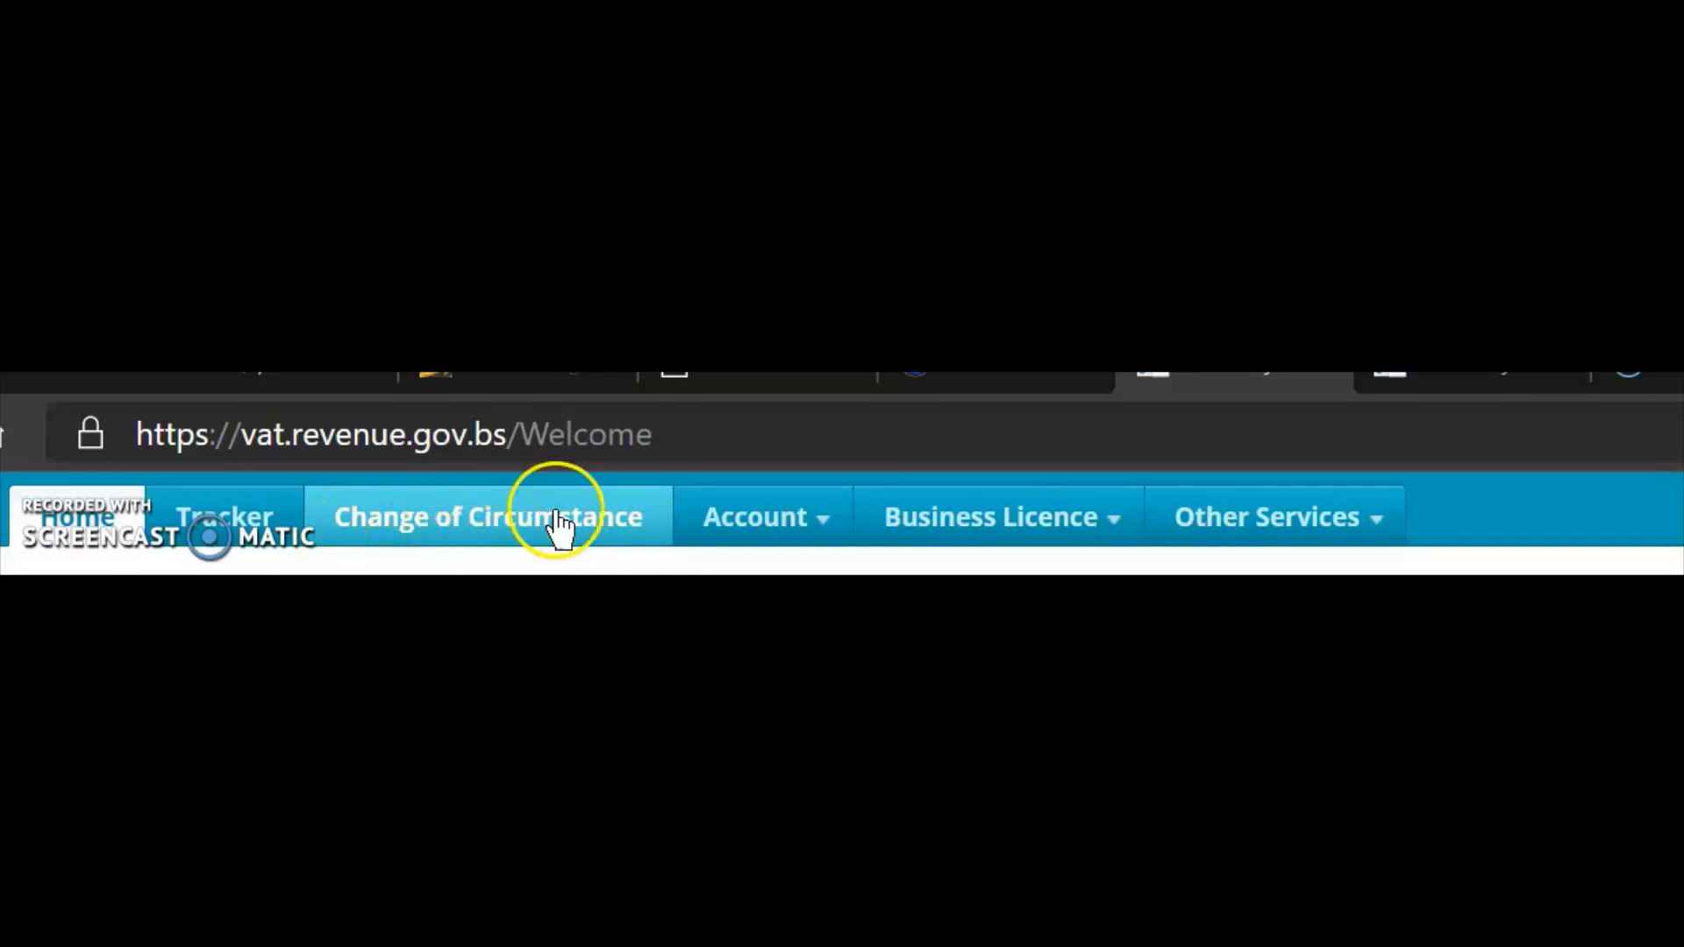
mouse_move(748, 511)
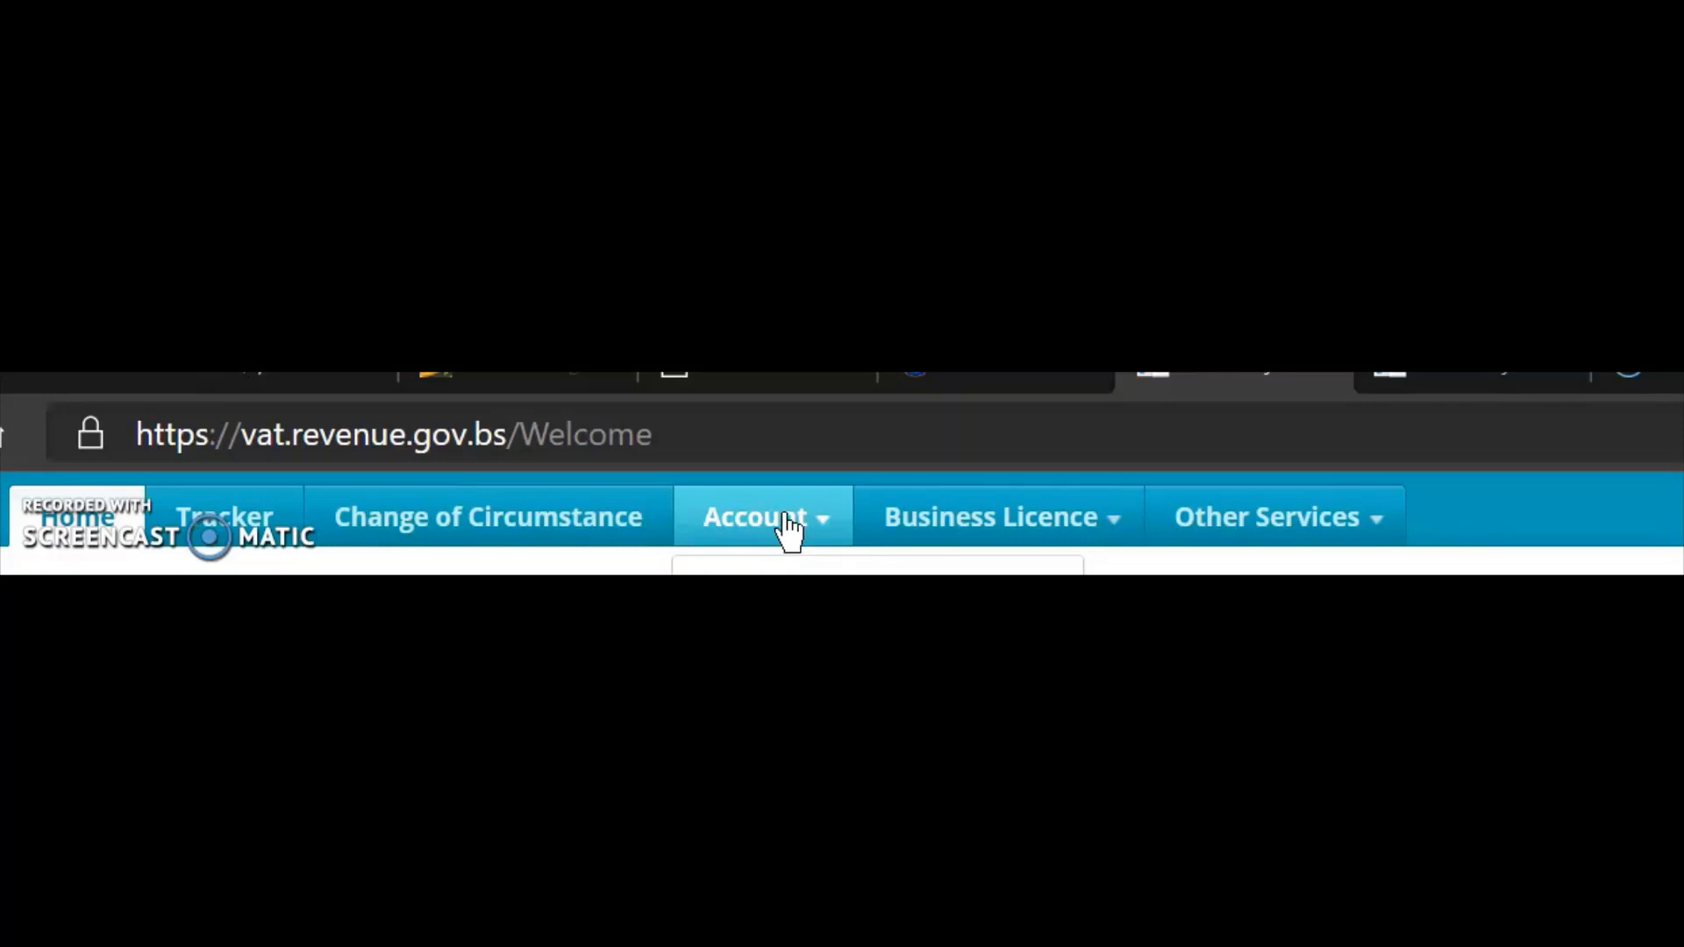
mouse_move(1015, 512)
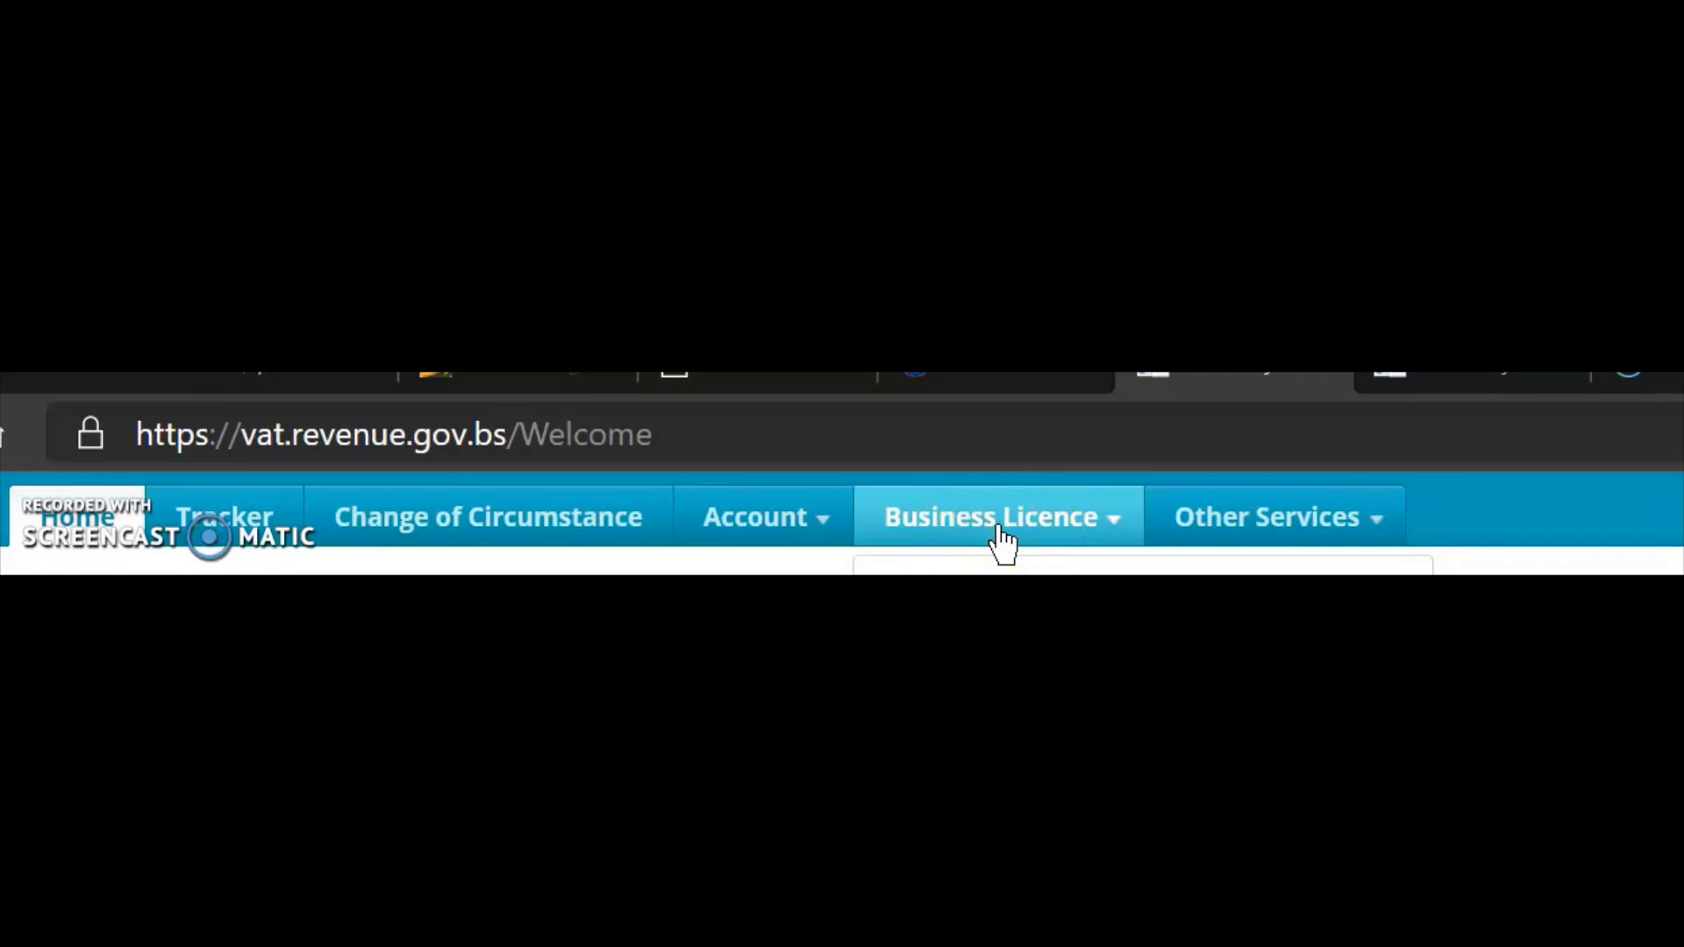
mouse_move(1259, 525)
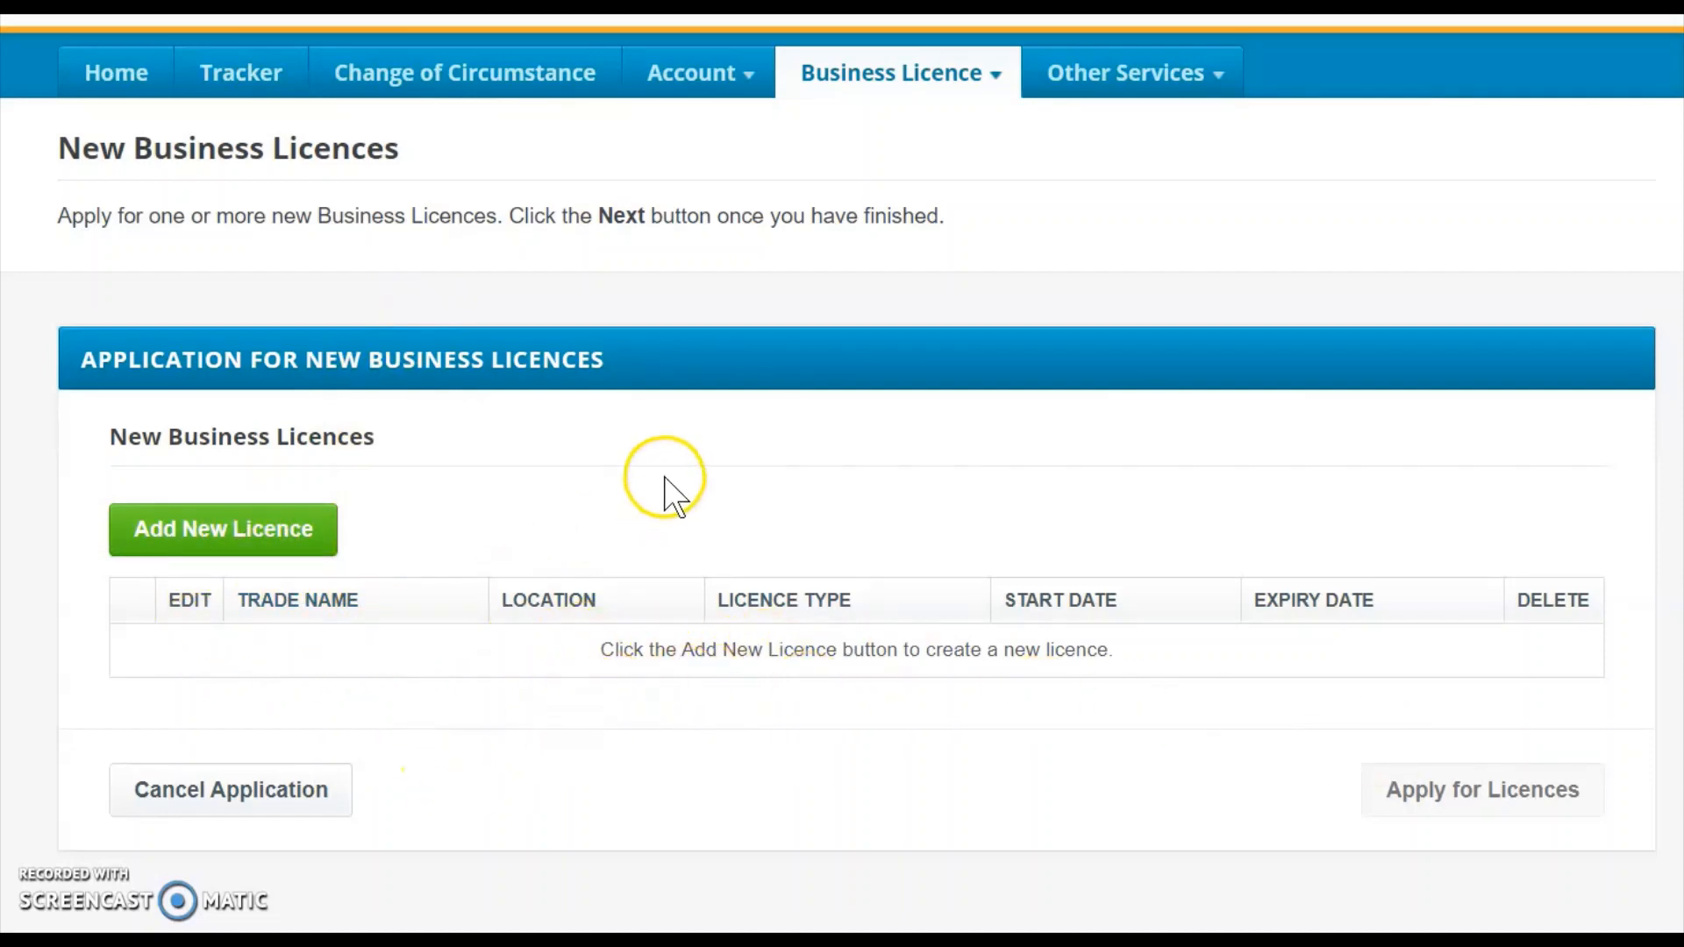
click(232, 533)
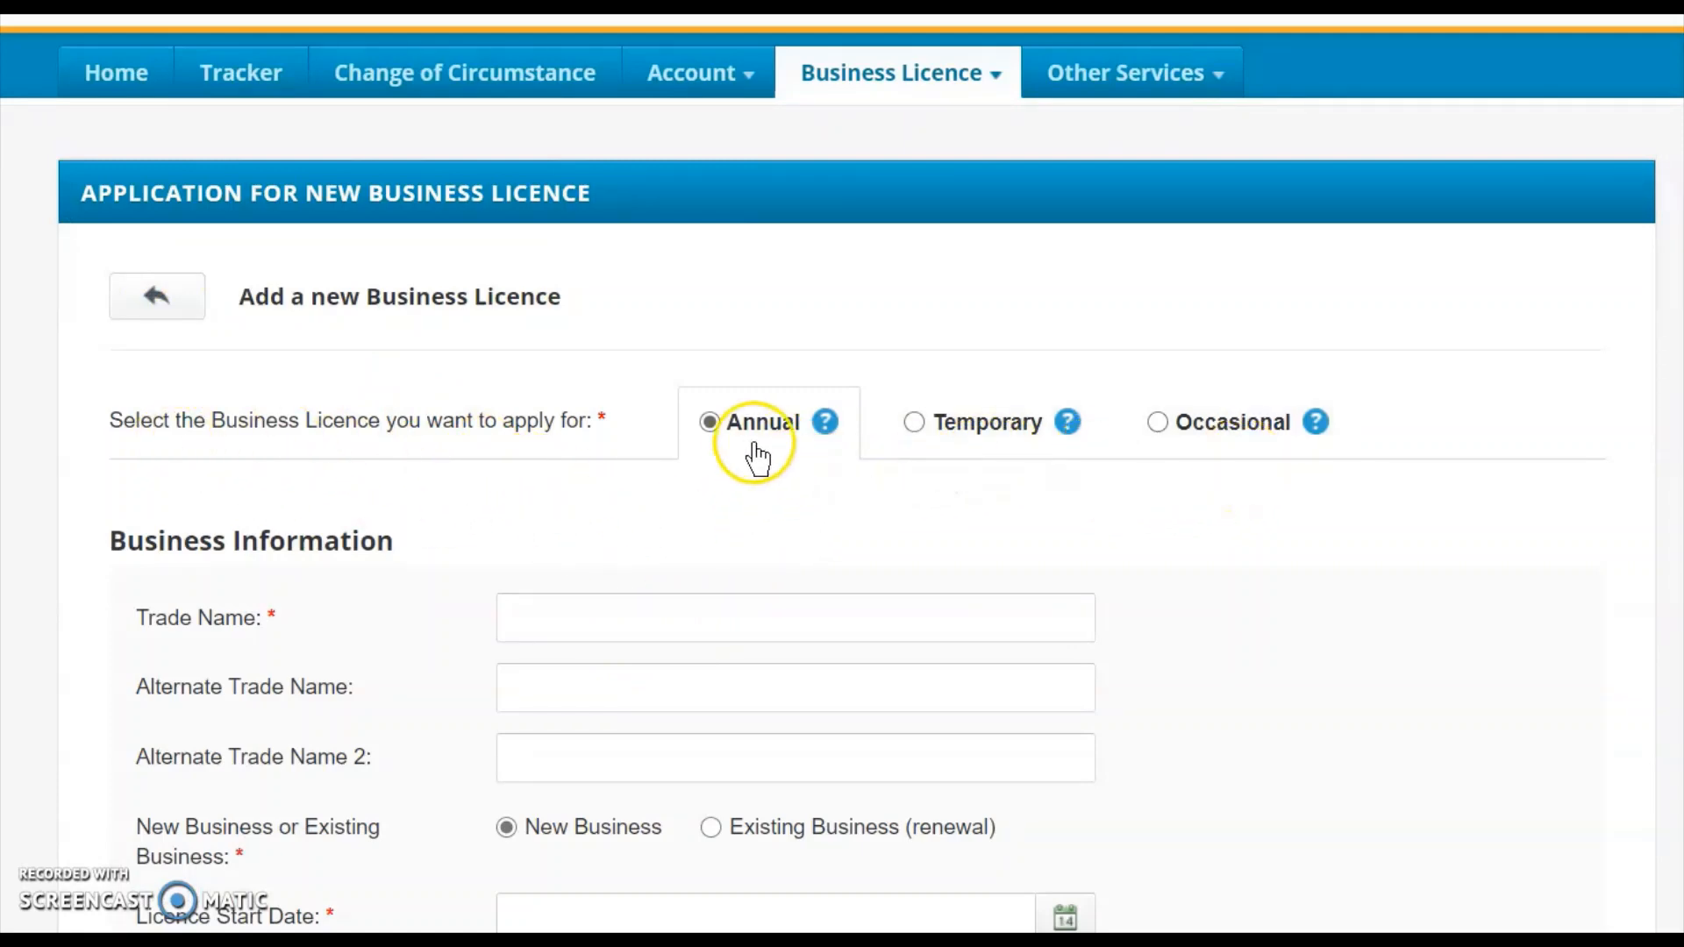
Set the annual licence's start date to today, 11/27/2020, and its expected turnover for the period to 4,000.00.
mouse_move(827, 445)
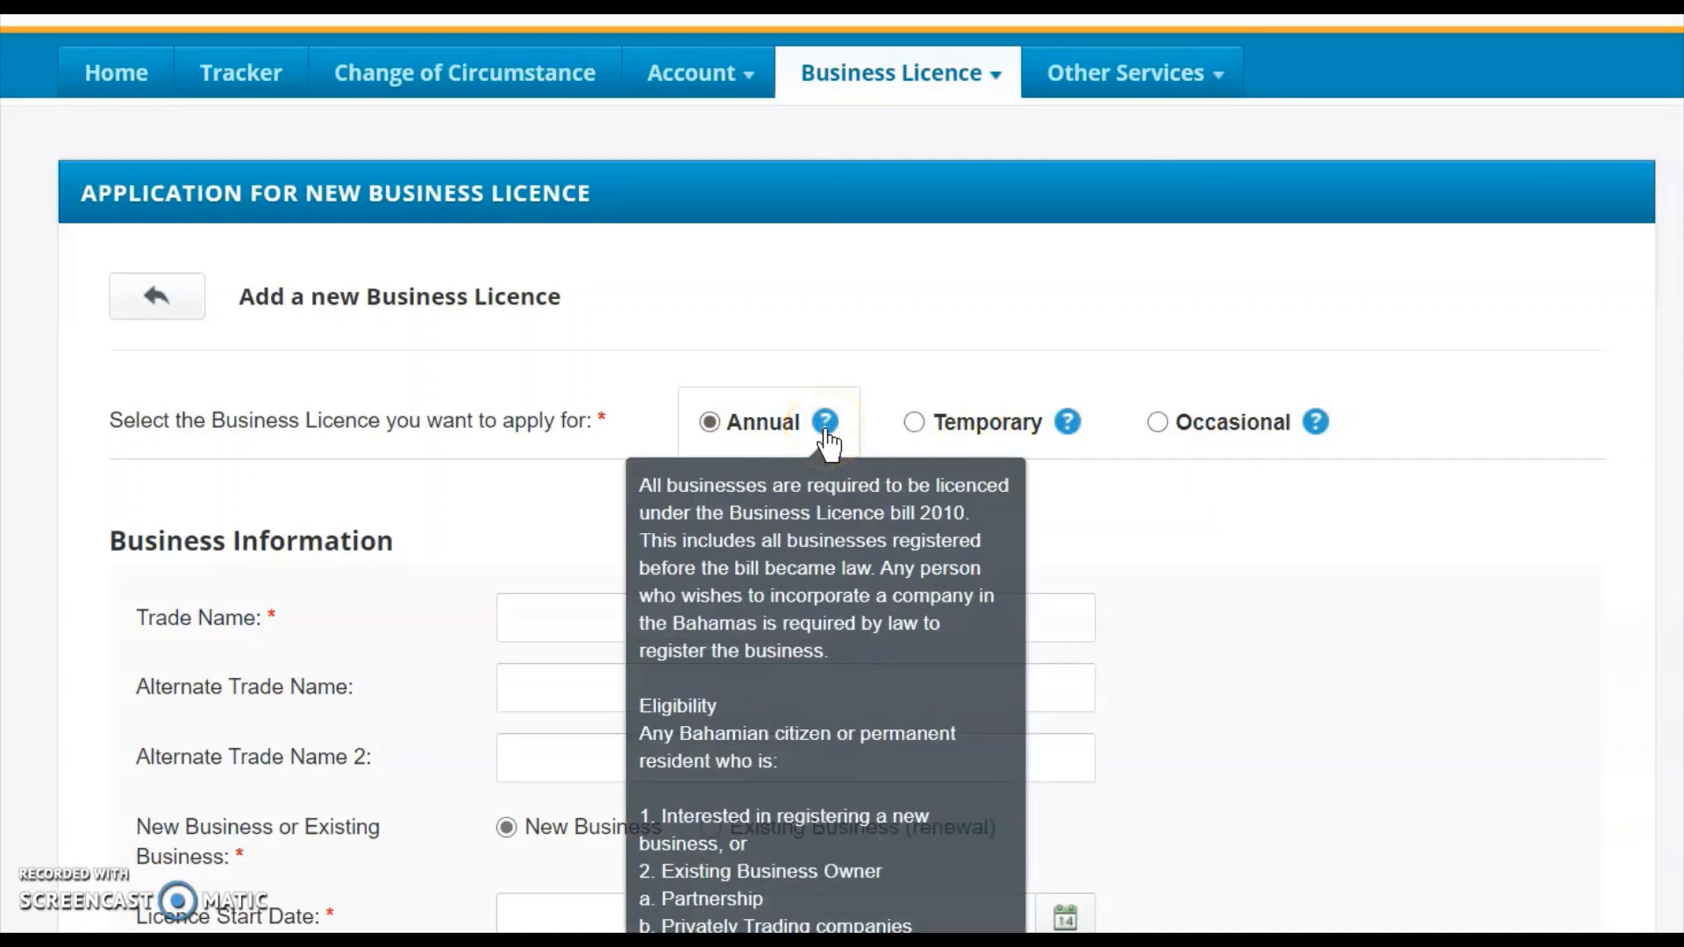
mouse_move(1071, 435)
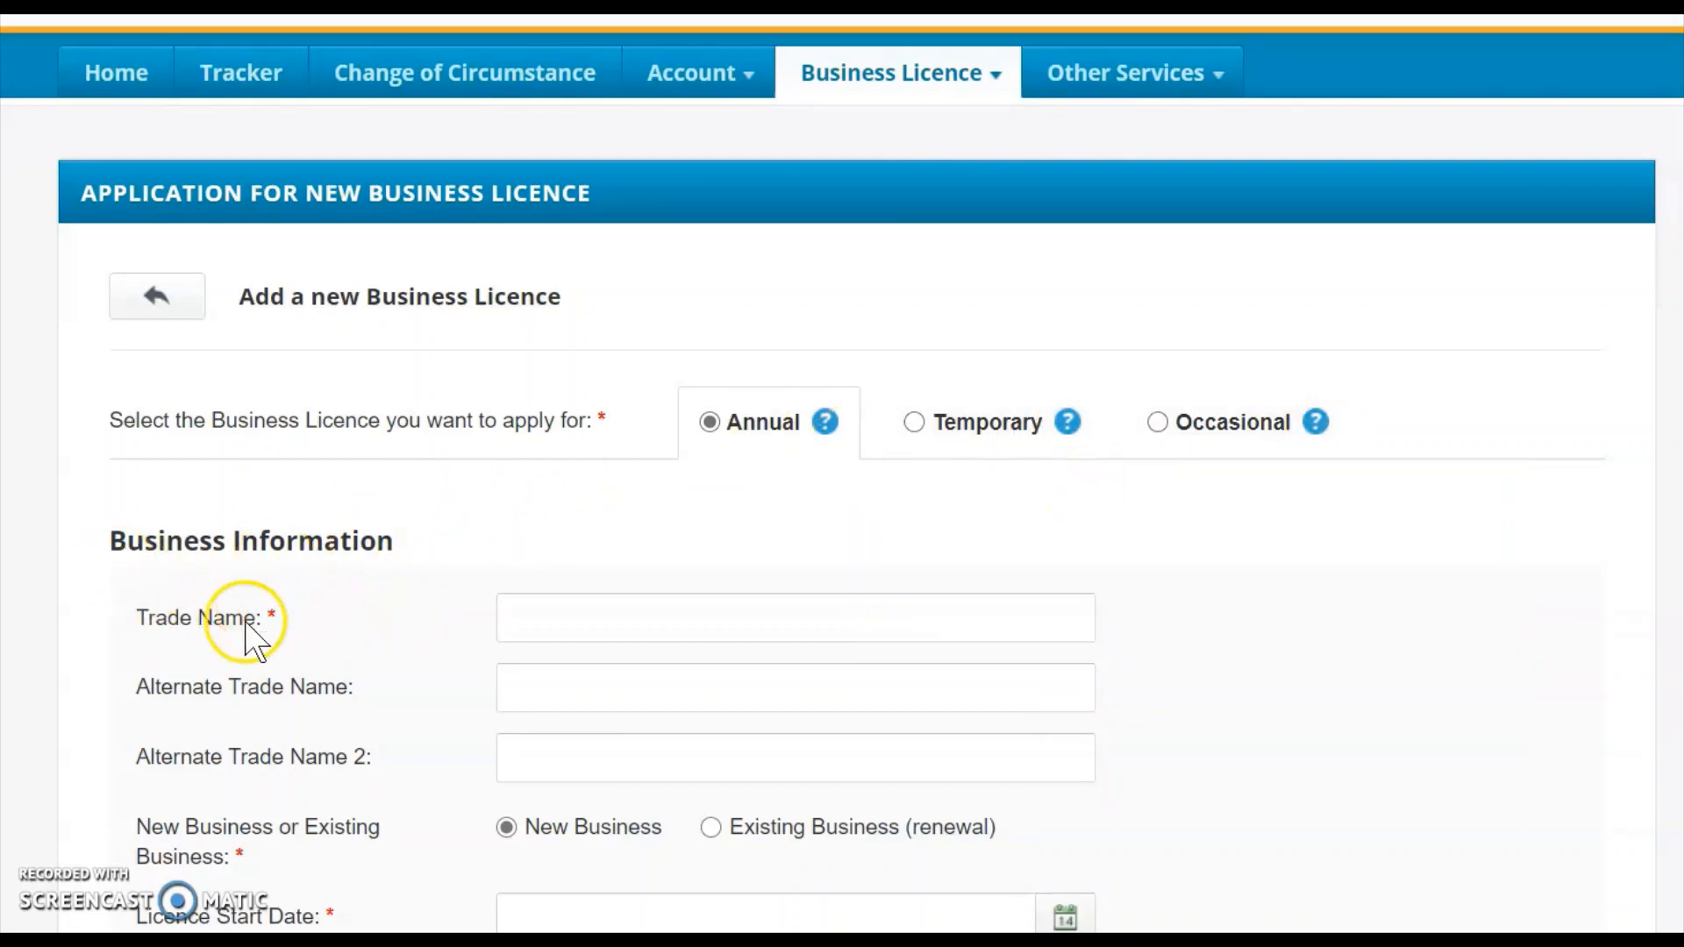
click(569, 625)
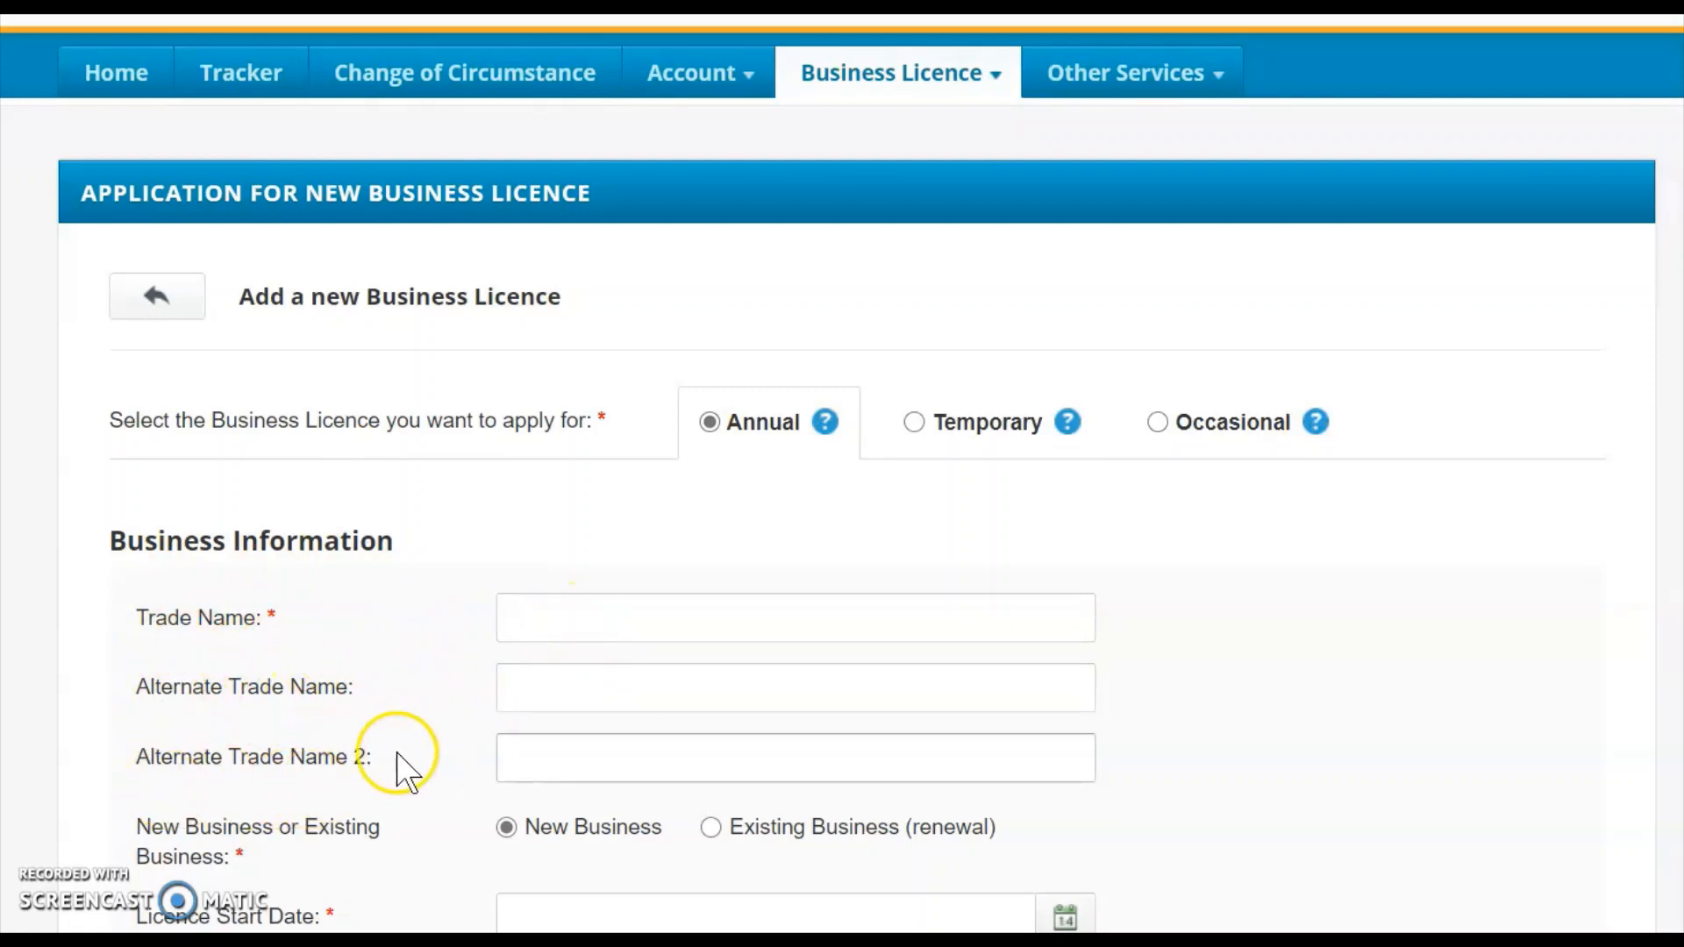
scroll(491, 688, down, 2)
scroll(492, 687, down, 2)
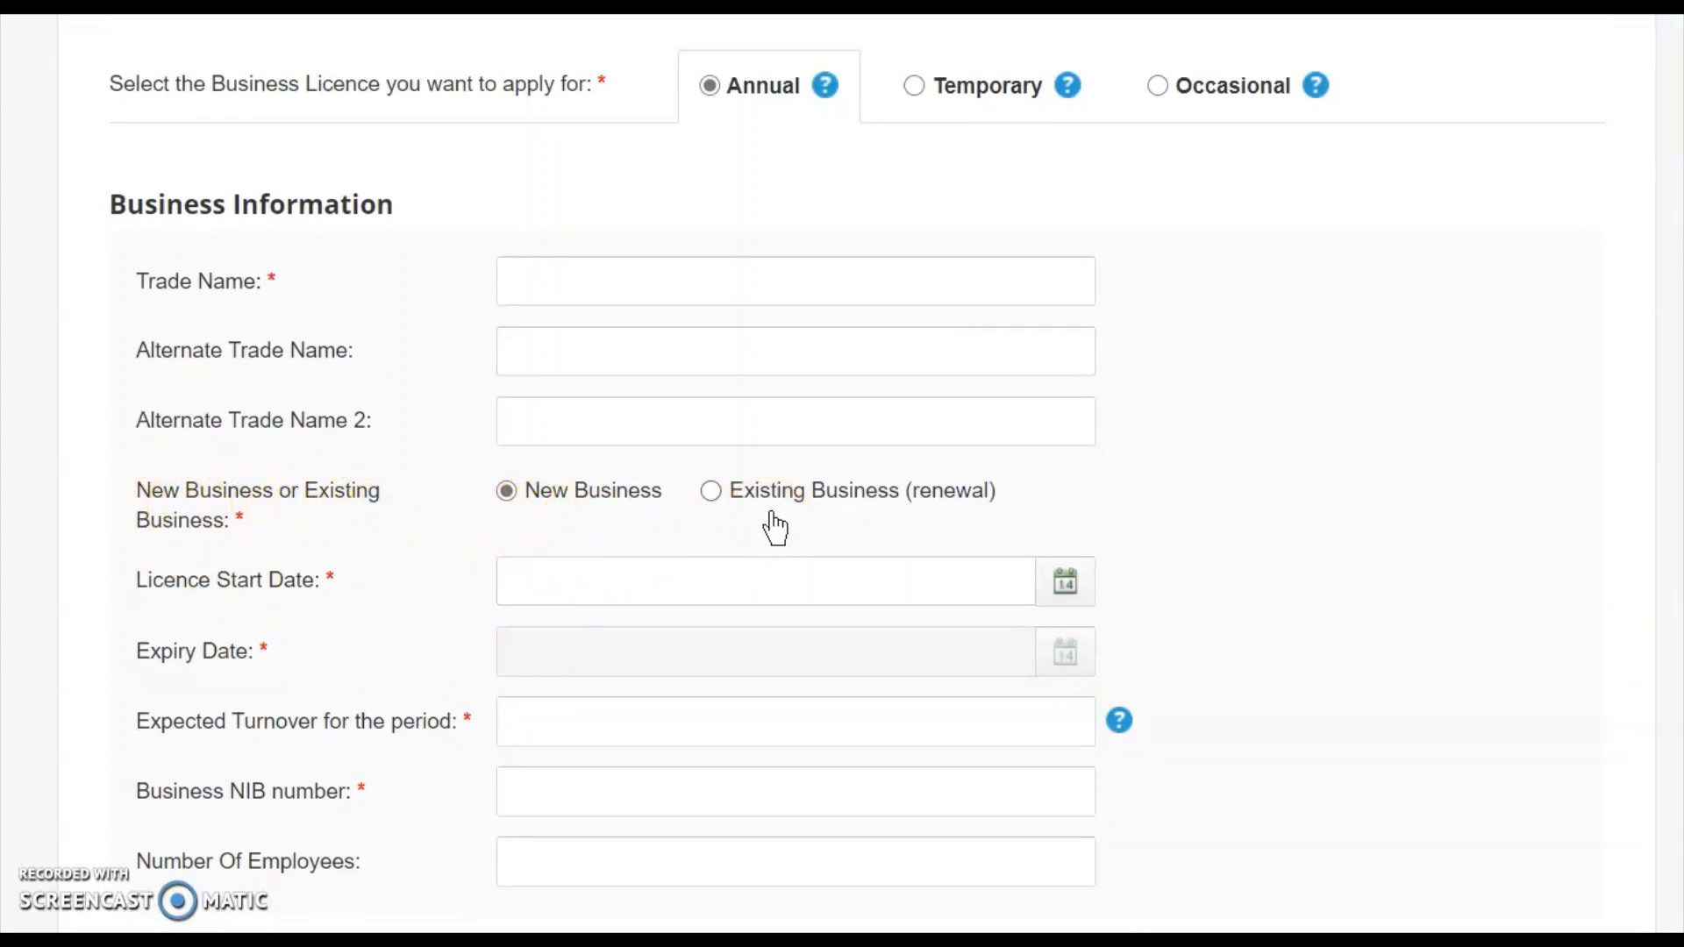
scroll(394, 602, down, 2)
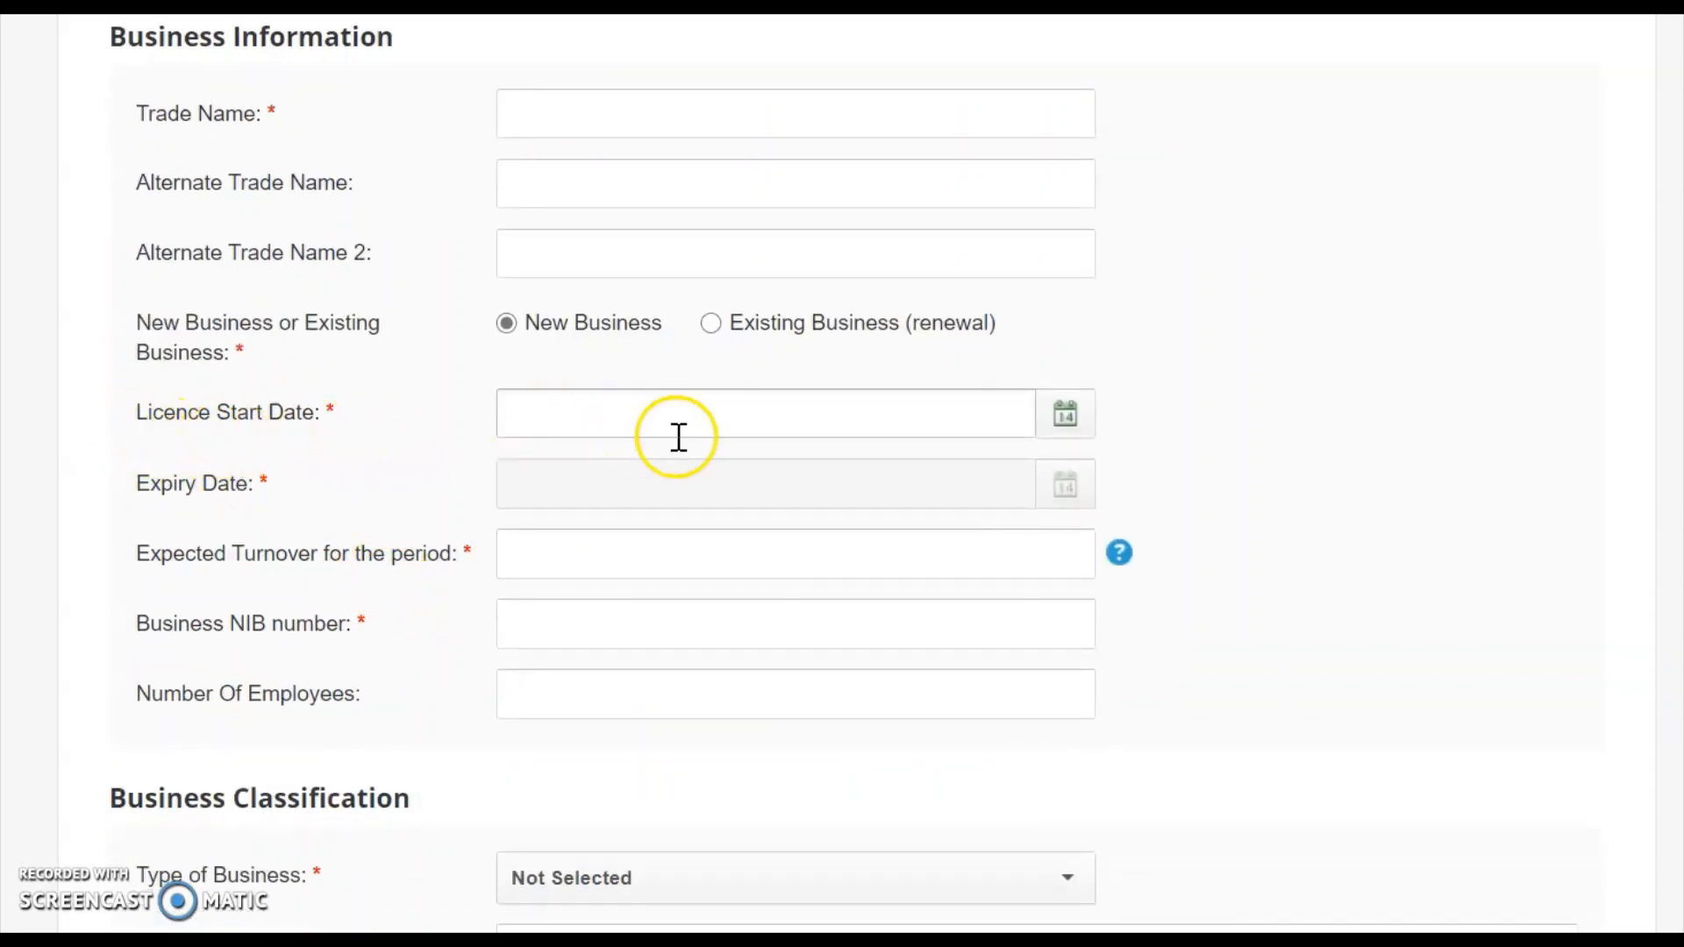
click(1077, 430)
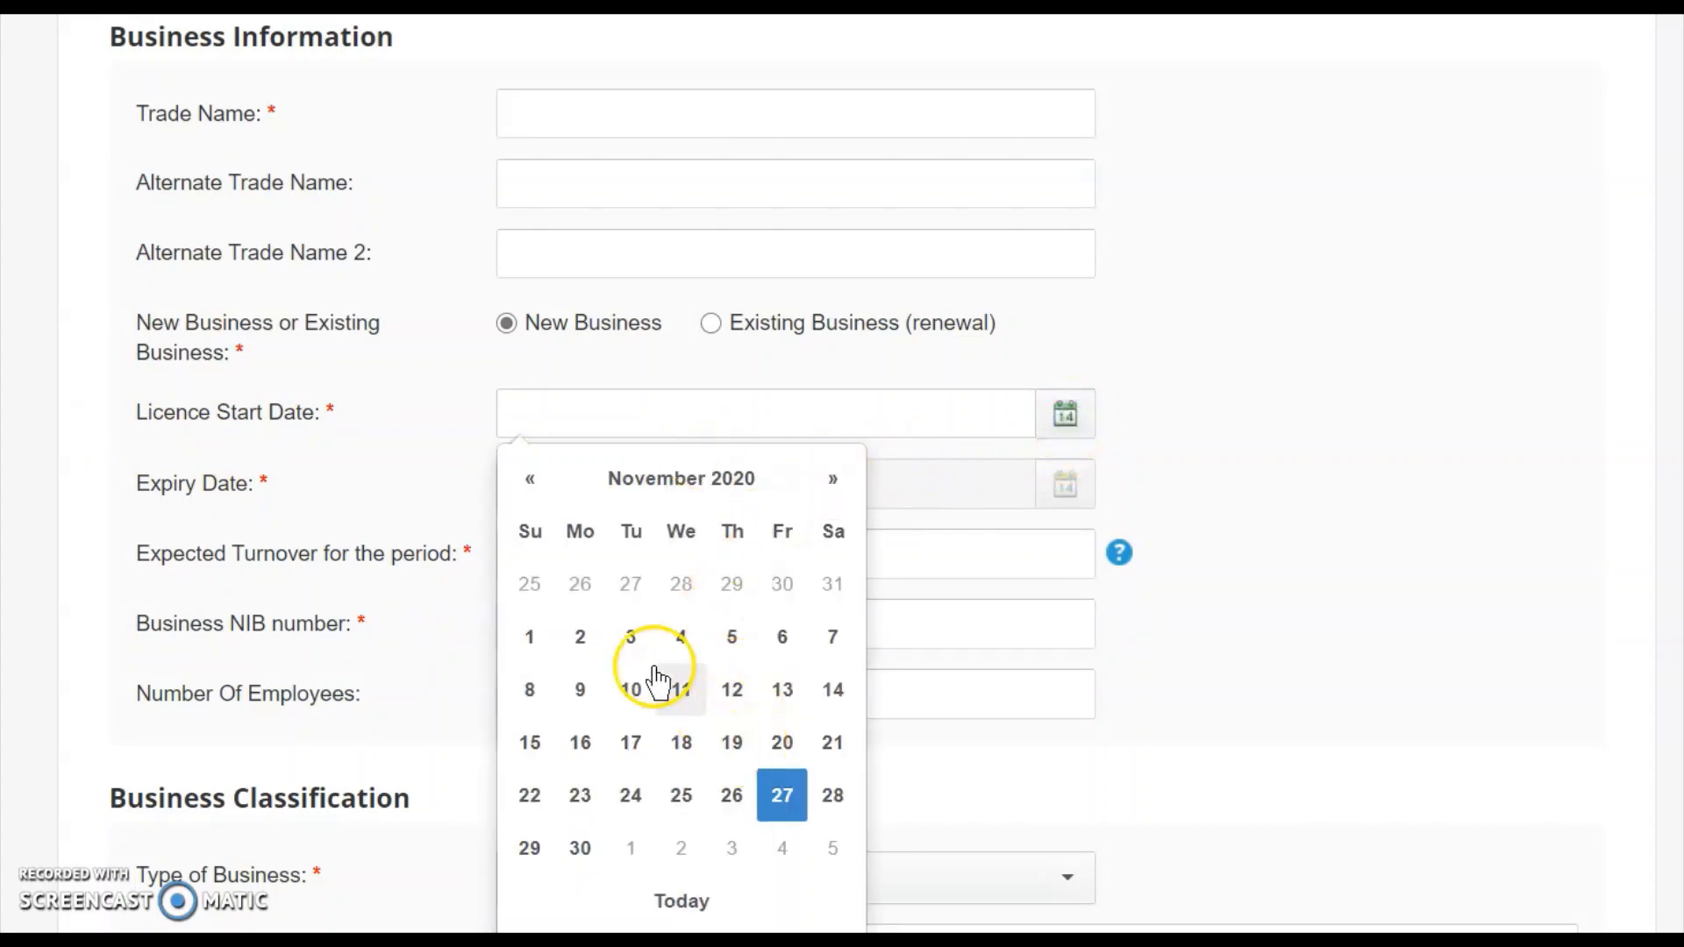
scroll(702, 702, down, 2)
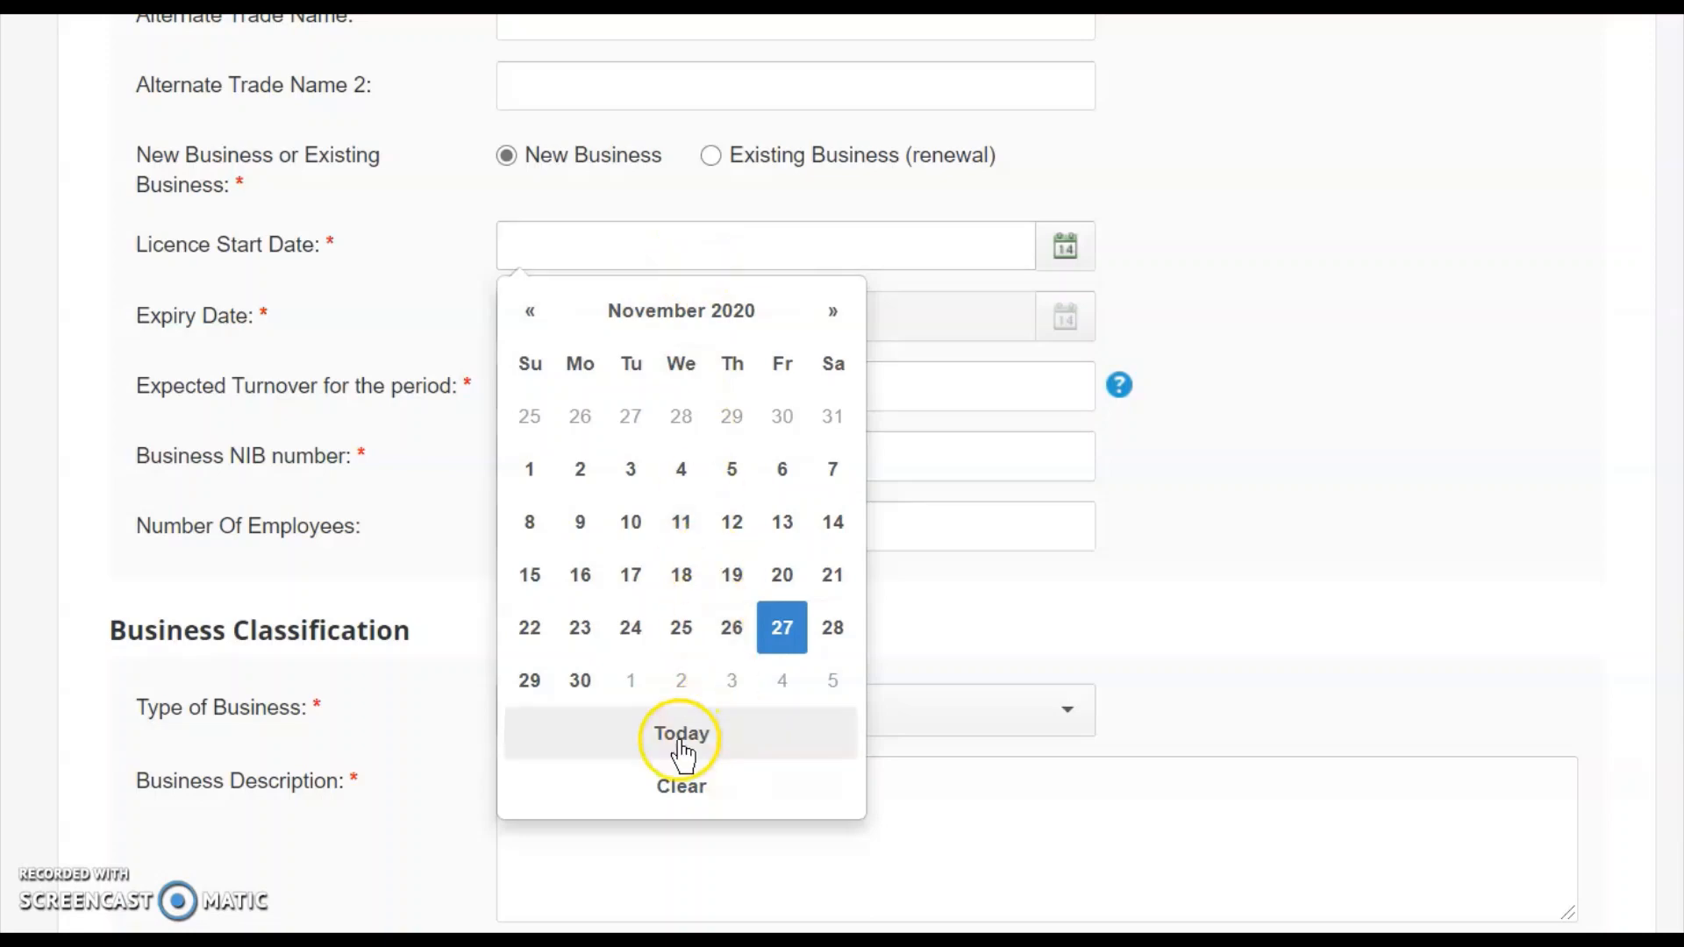
click(683, 752)
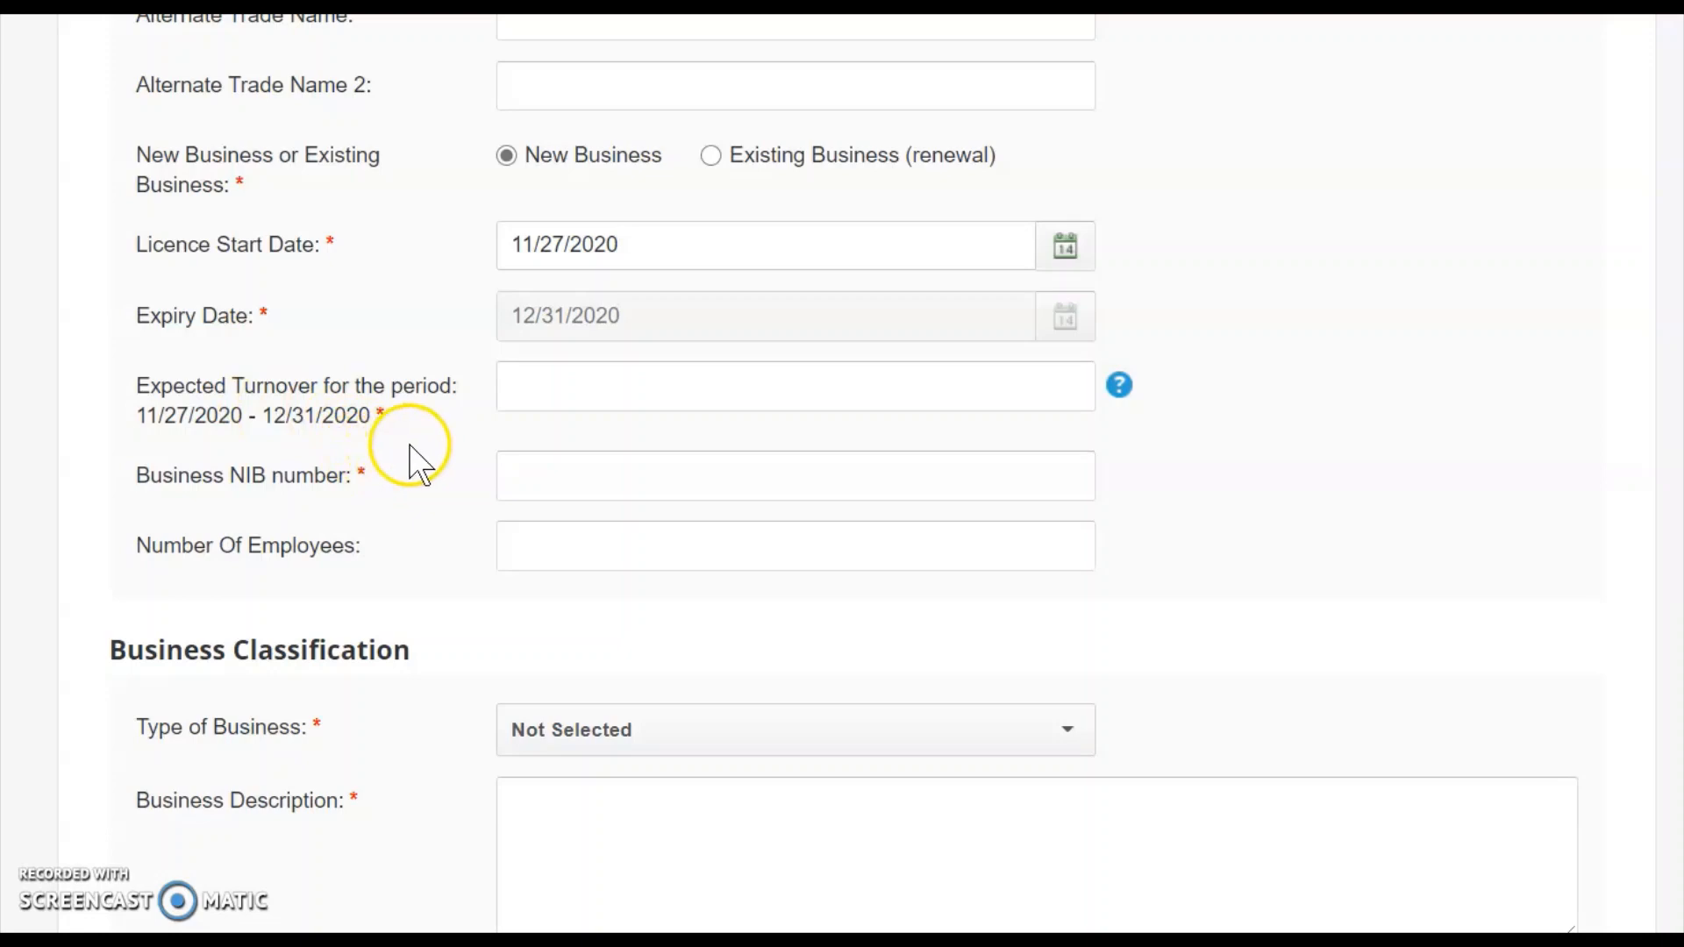
click(545, 392)
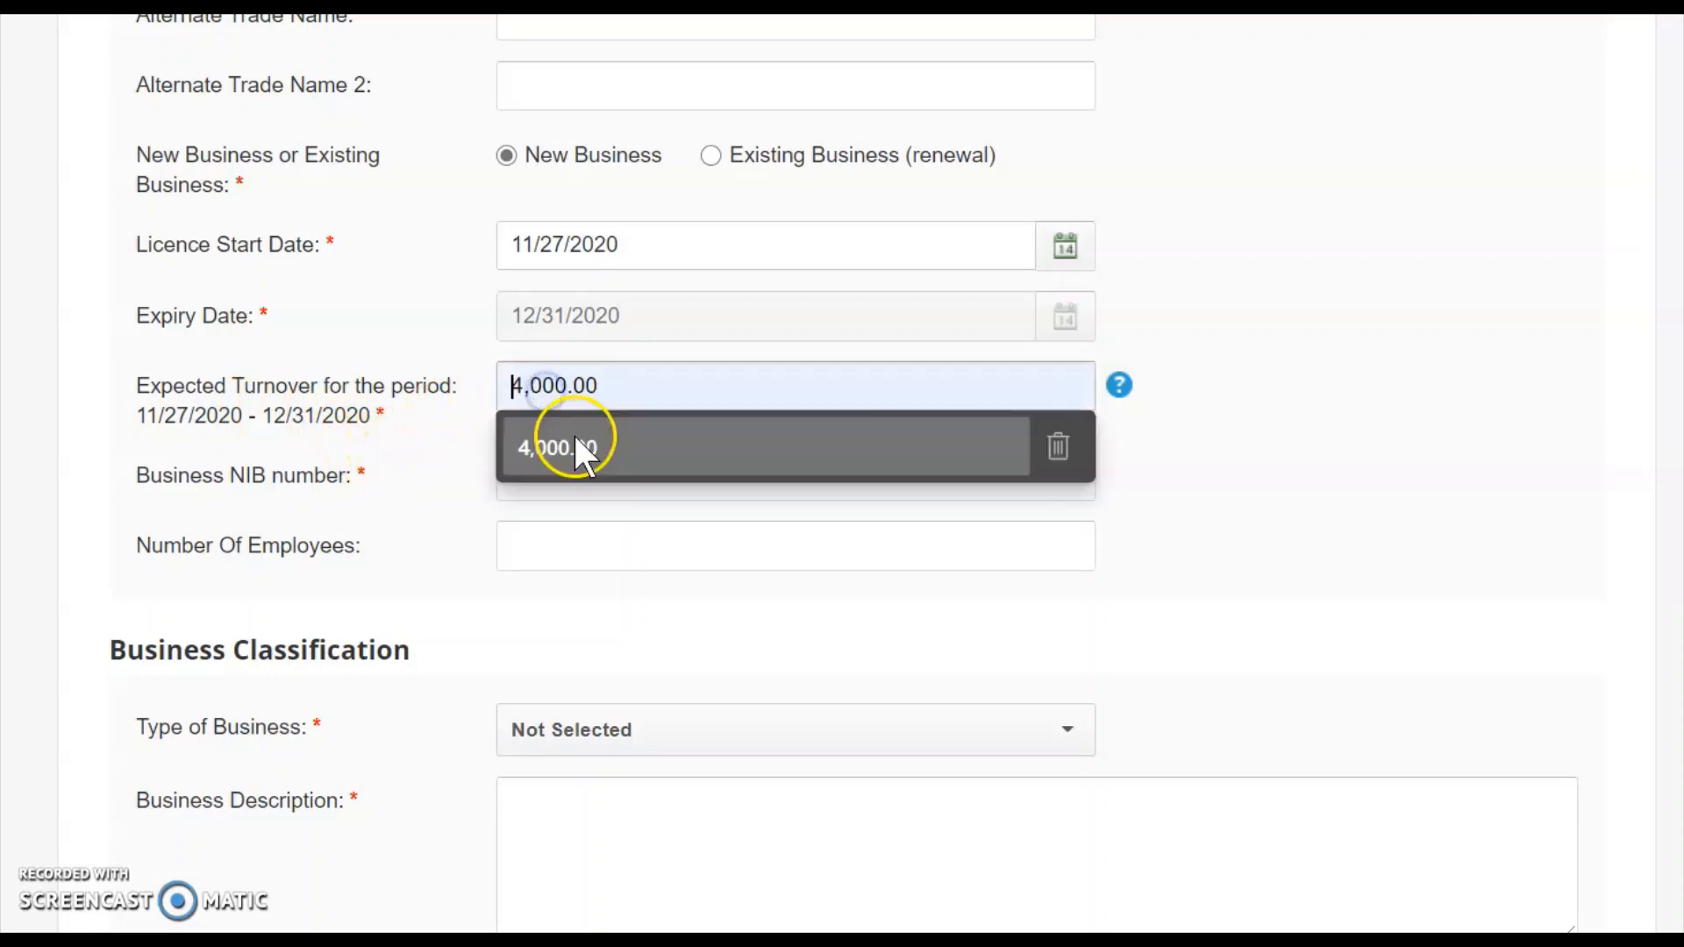
click(628, 449)
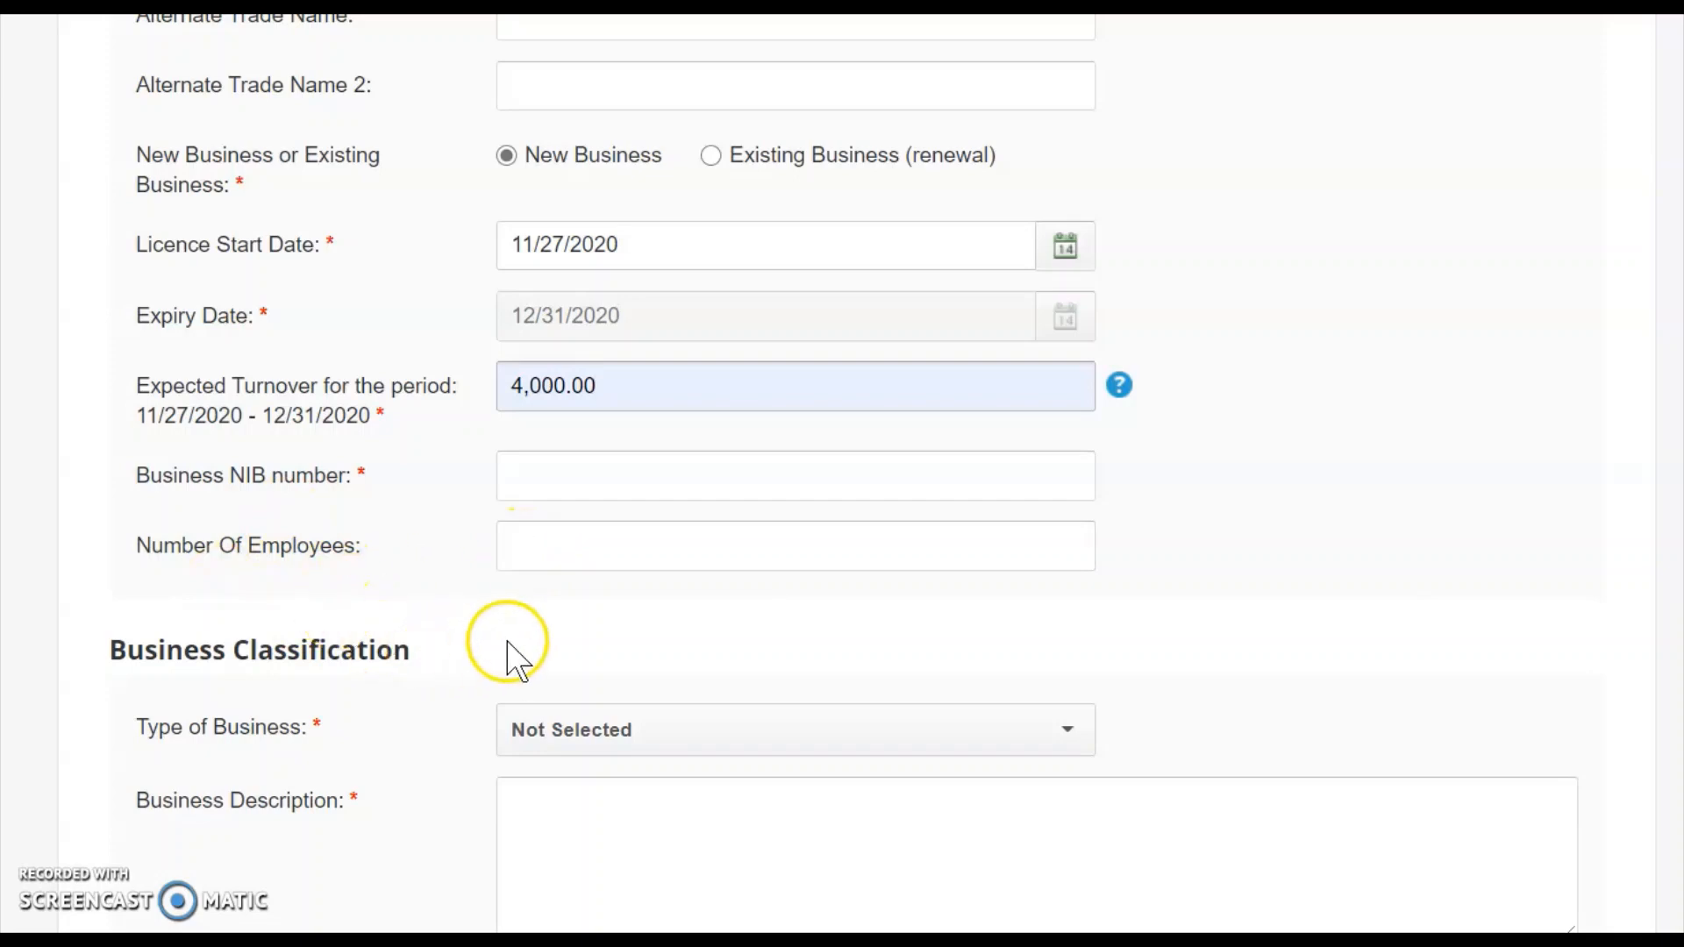
Classify the business as Home Based and enter "To teach folks" as the business description.
scroll(696, 646, down, 4)
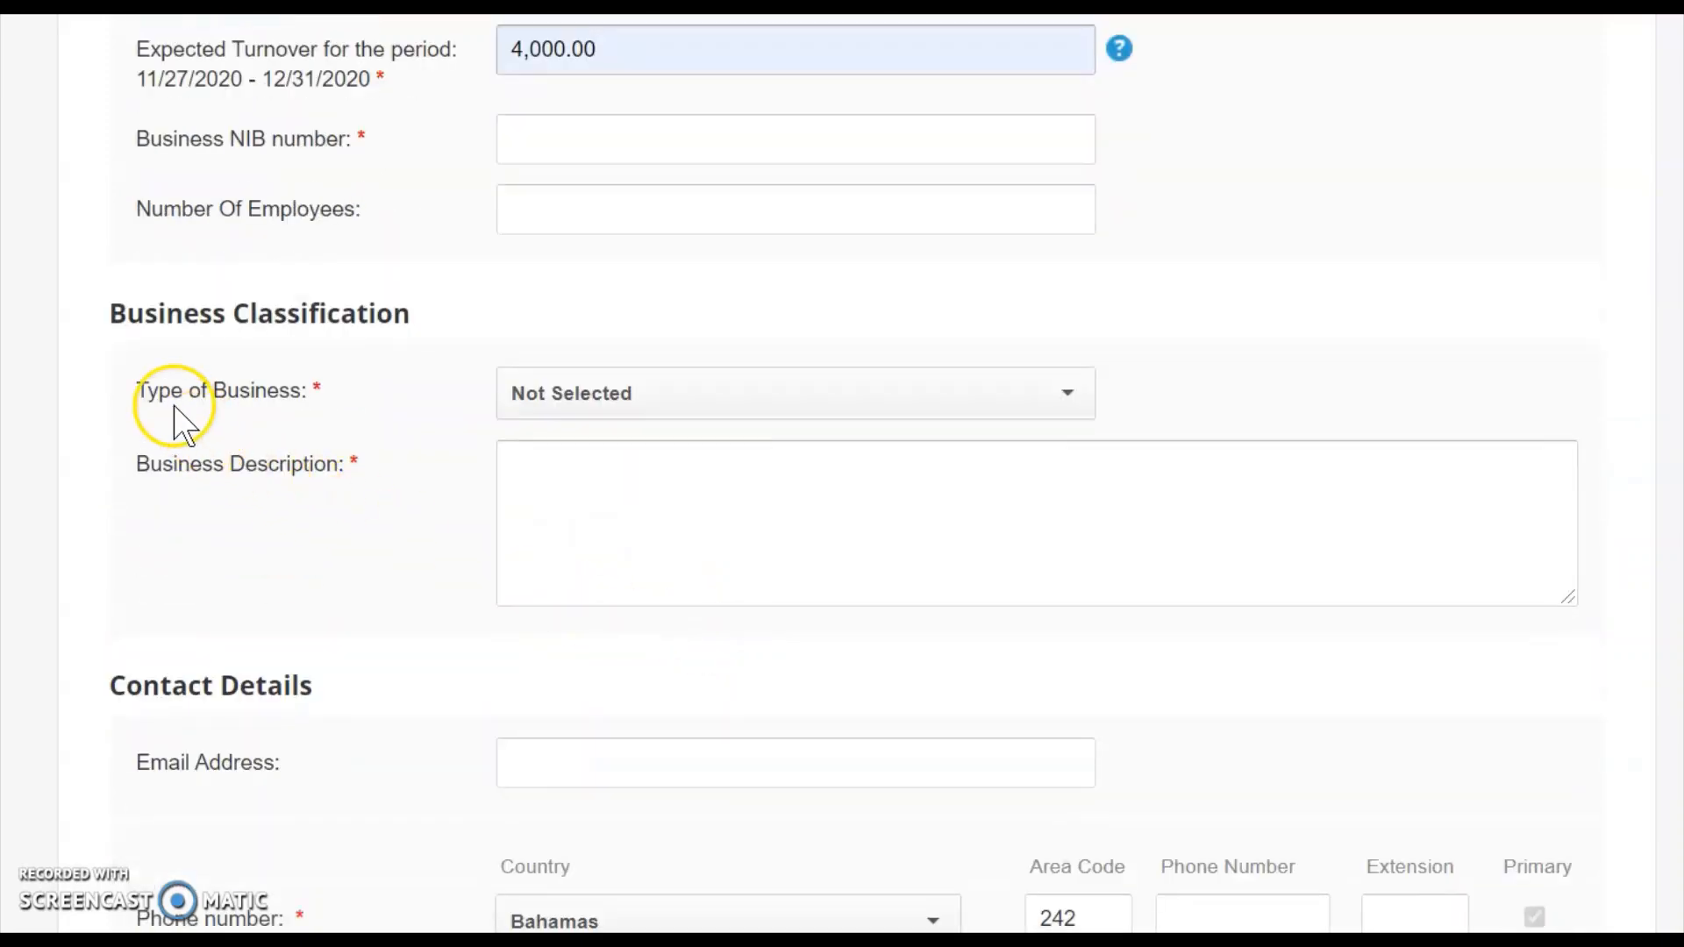
click(671, 406)
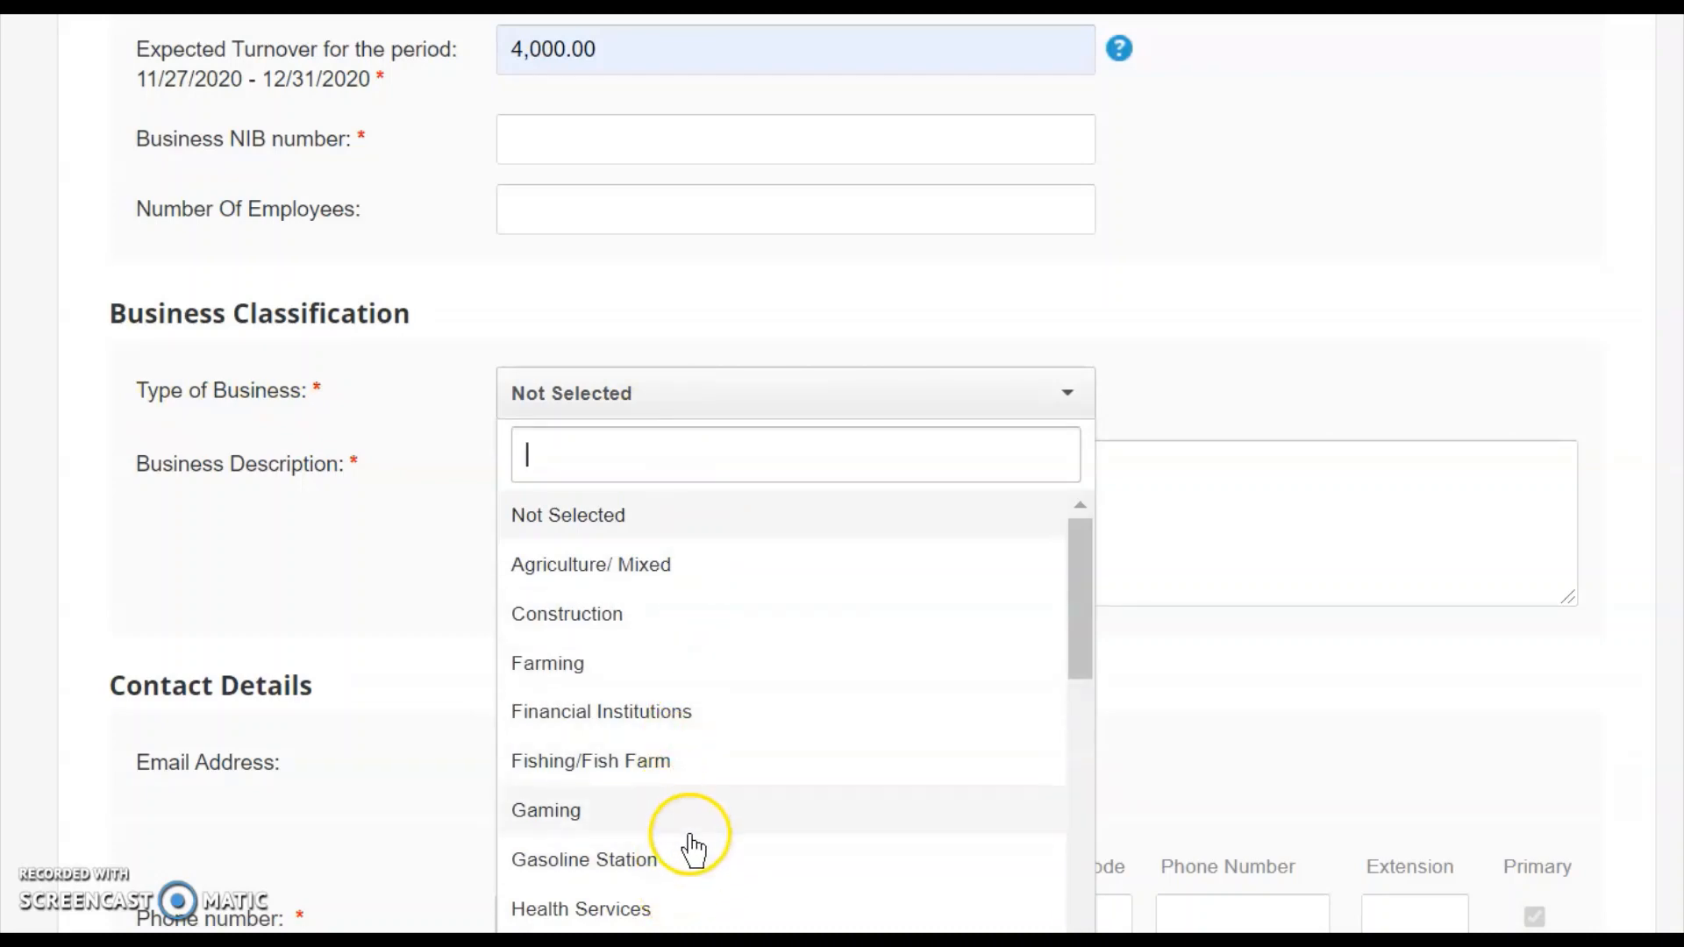
scroll(690, 839, down, 4)
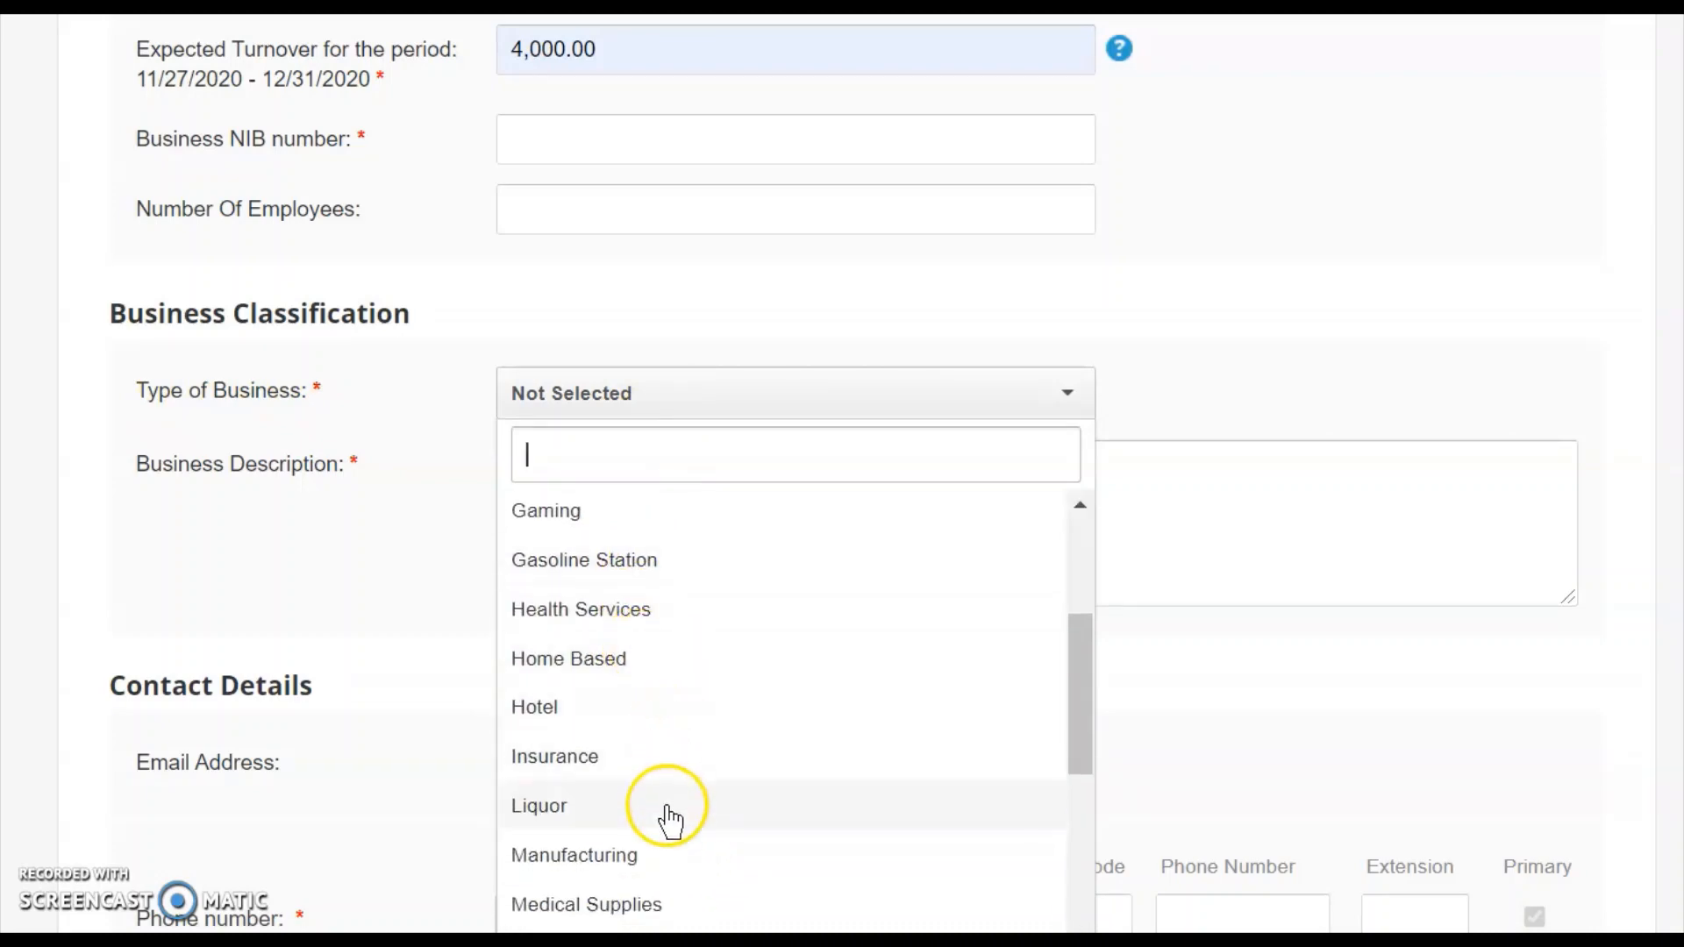
click(663, 685)
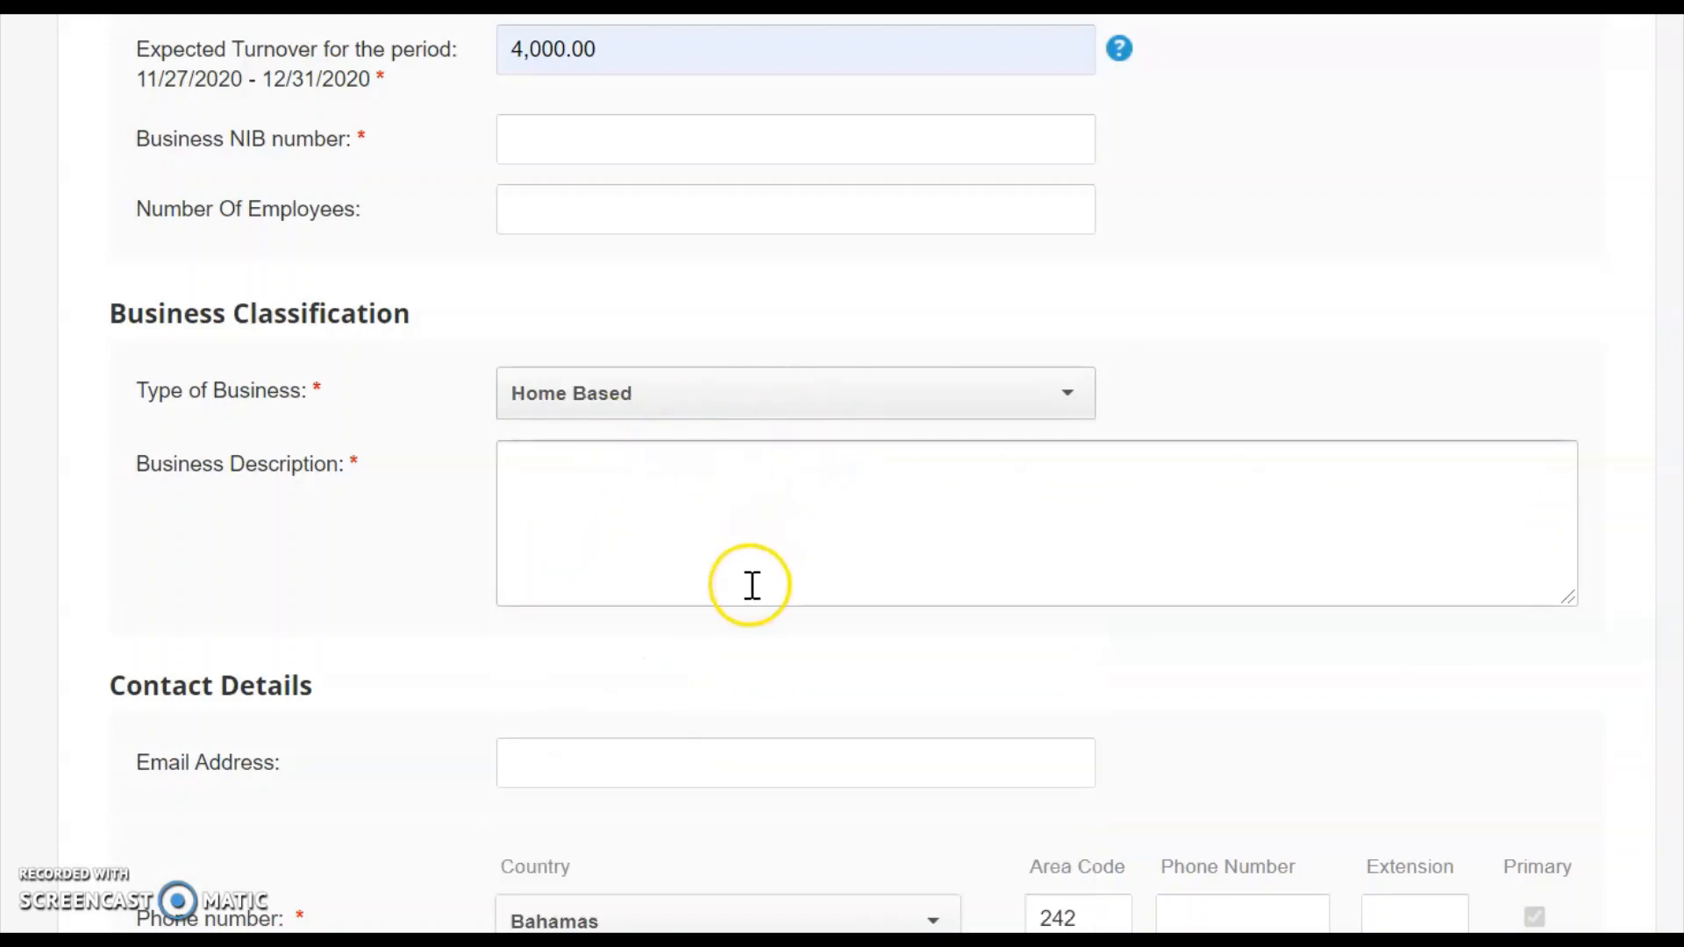
click(607, 530)
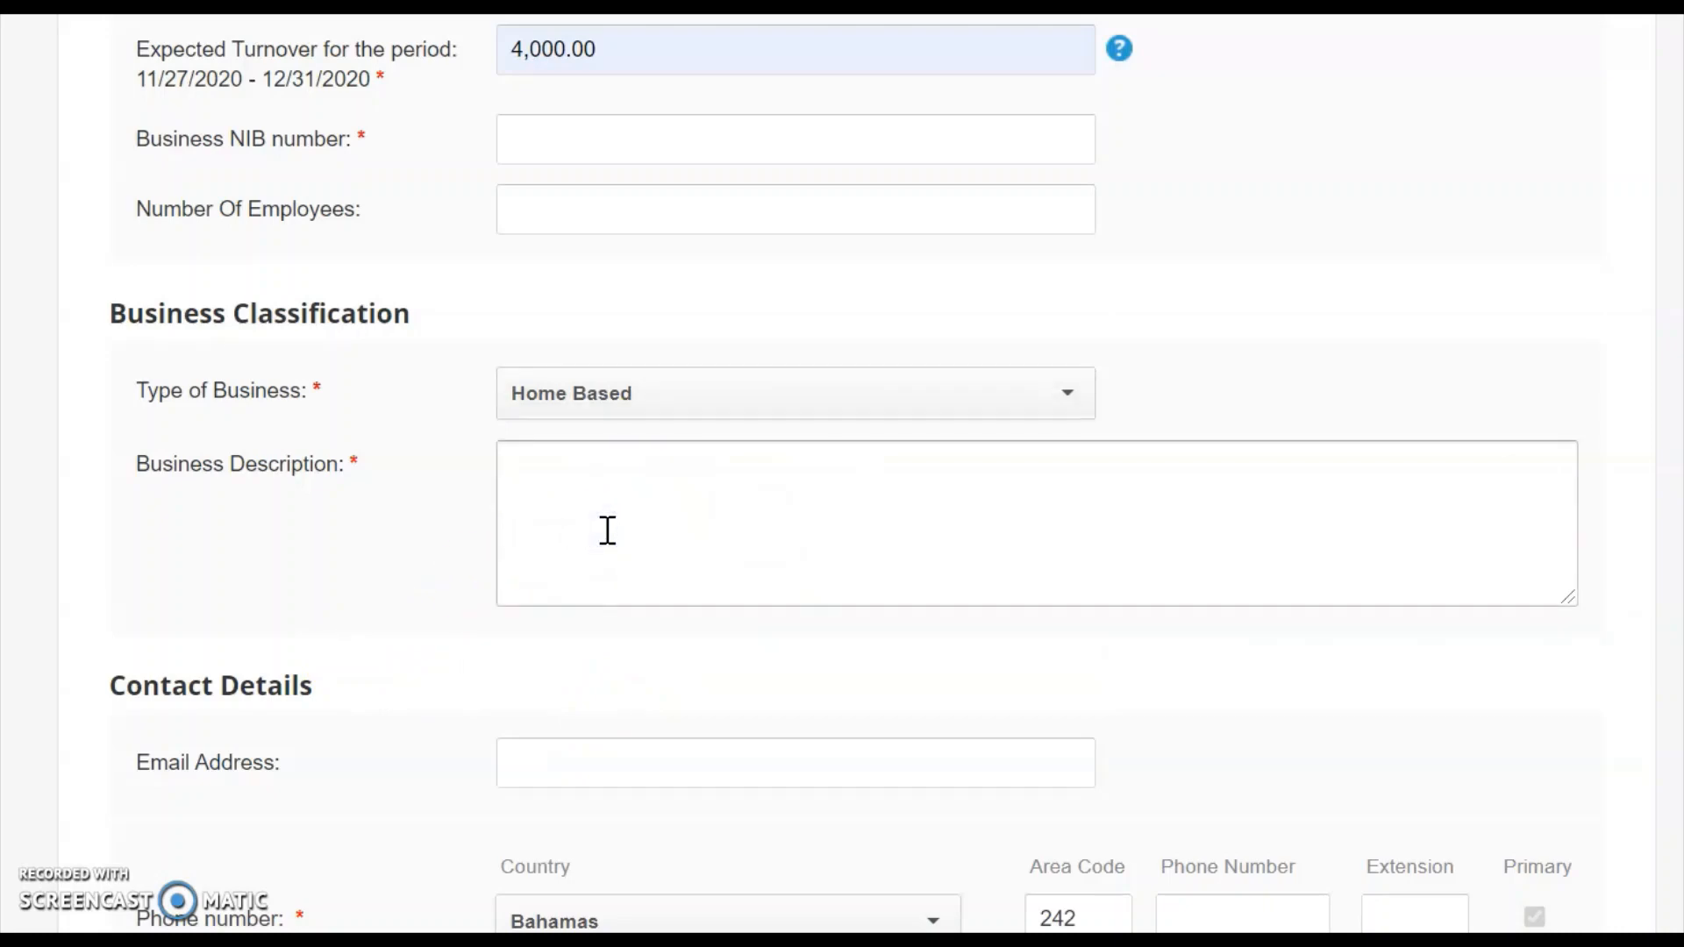
click(511, 692)
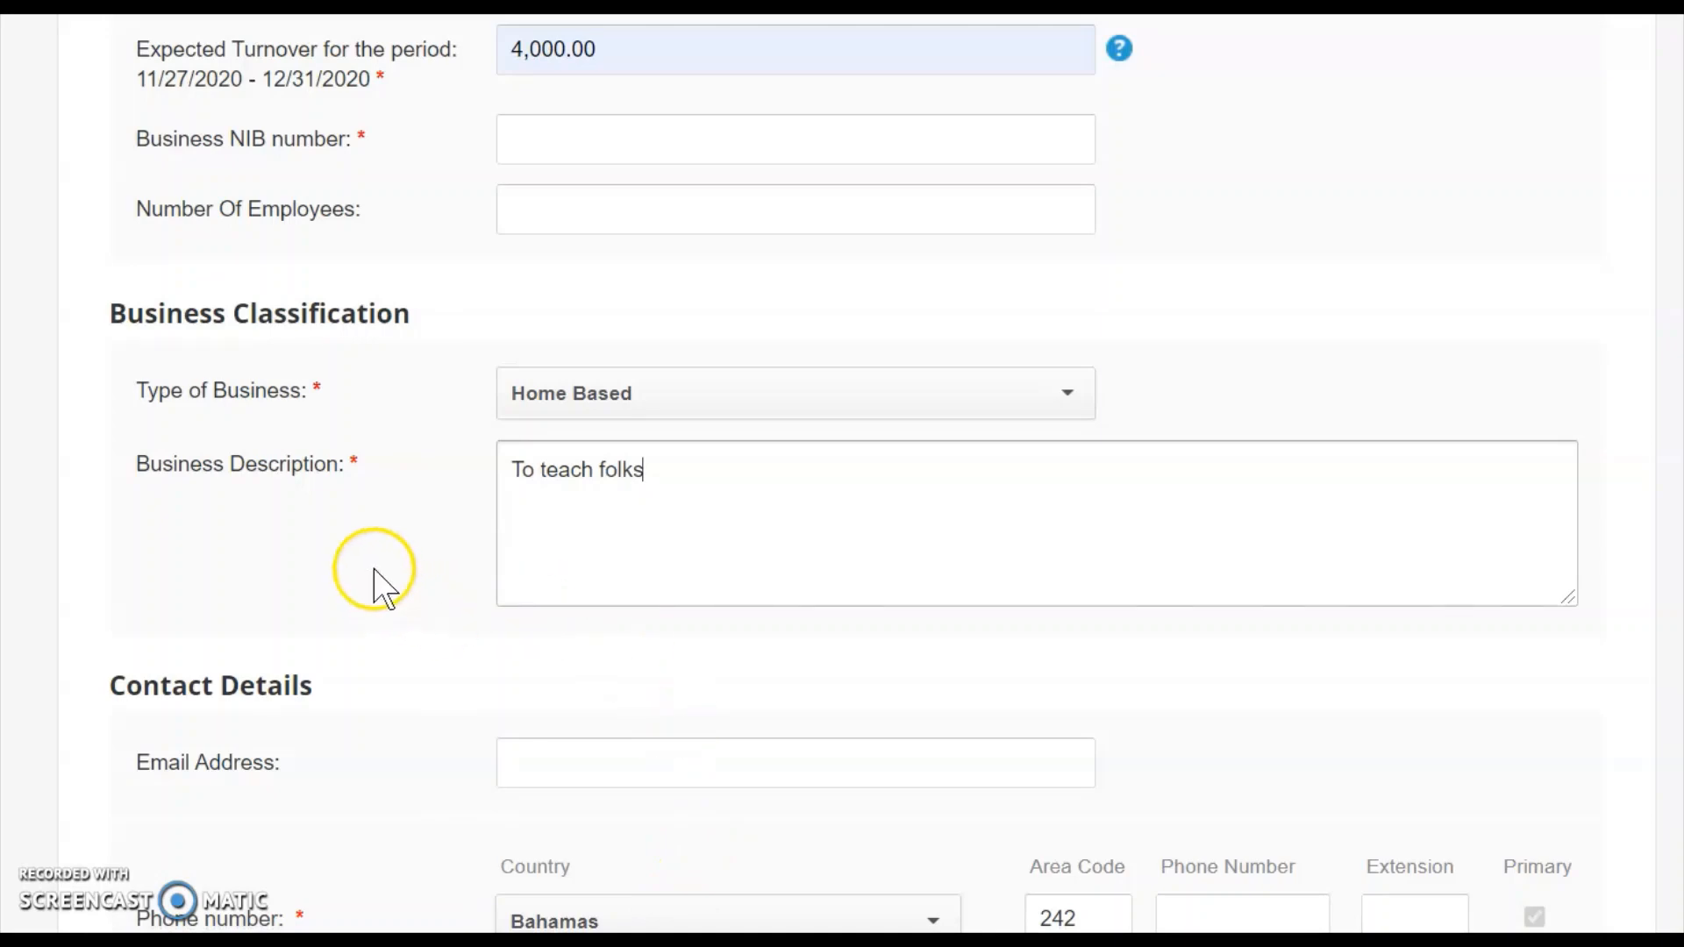
Switch the country of the contact phone number to Australia and back to Bahamas.
scroll(439, 588, down, 4)
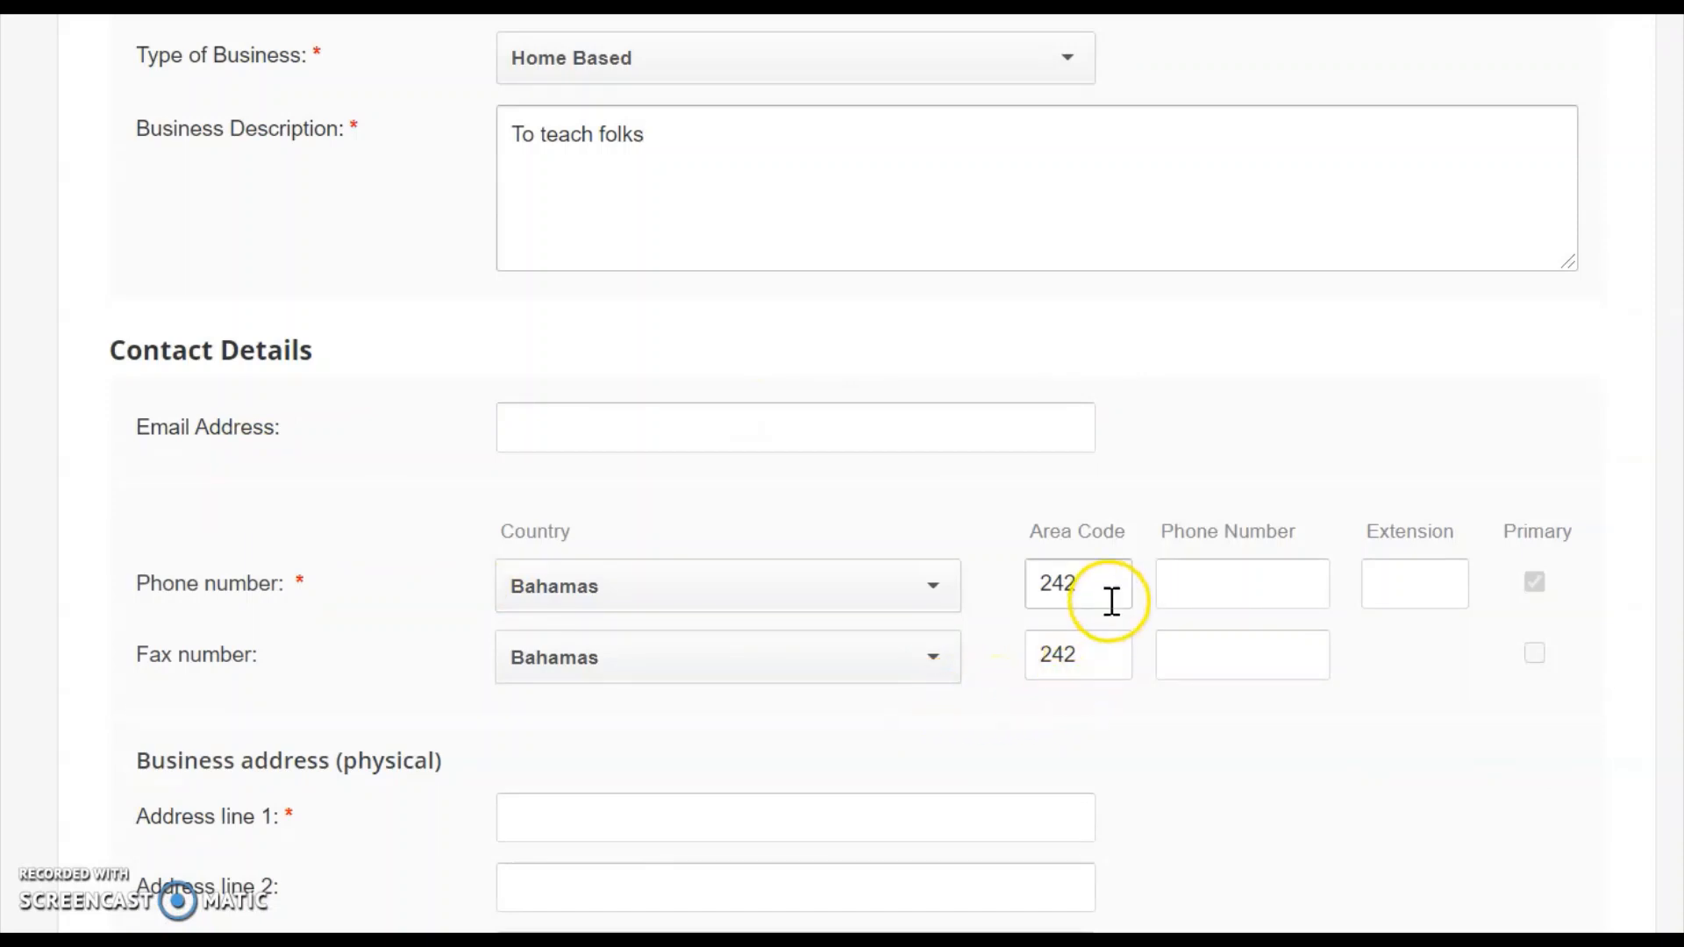
click(928, 590)
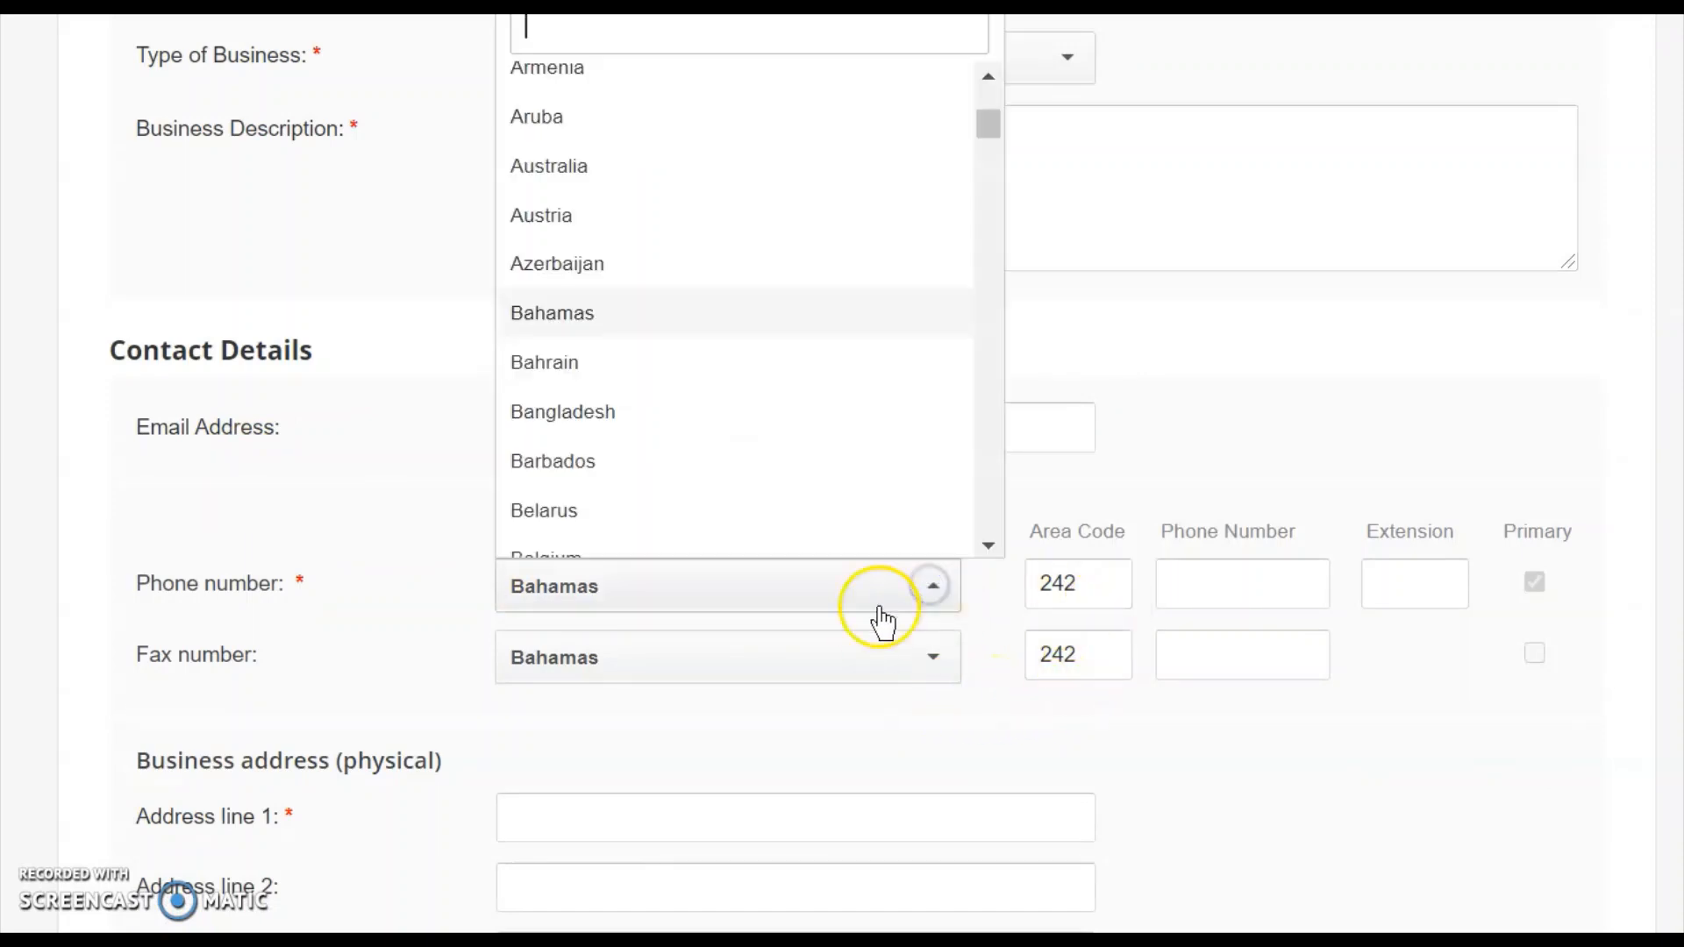
click(618, 180)
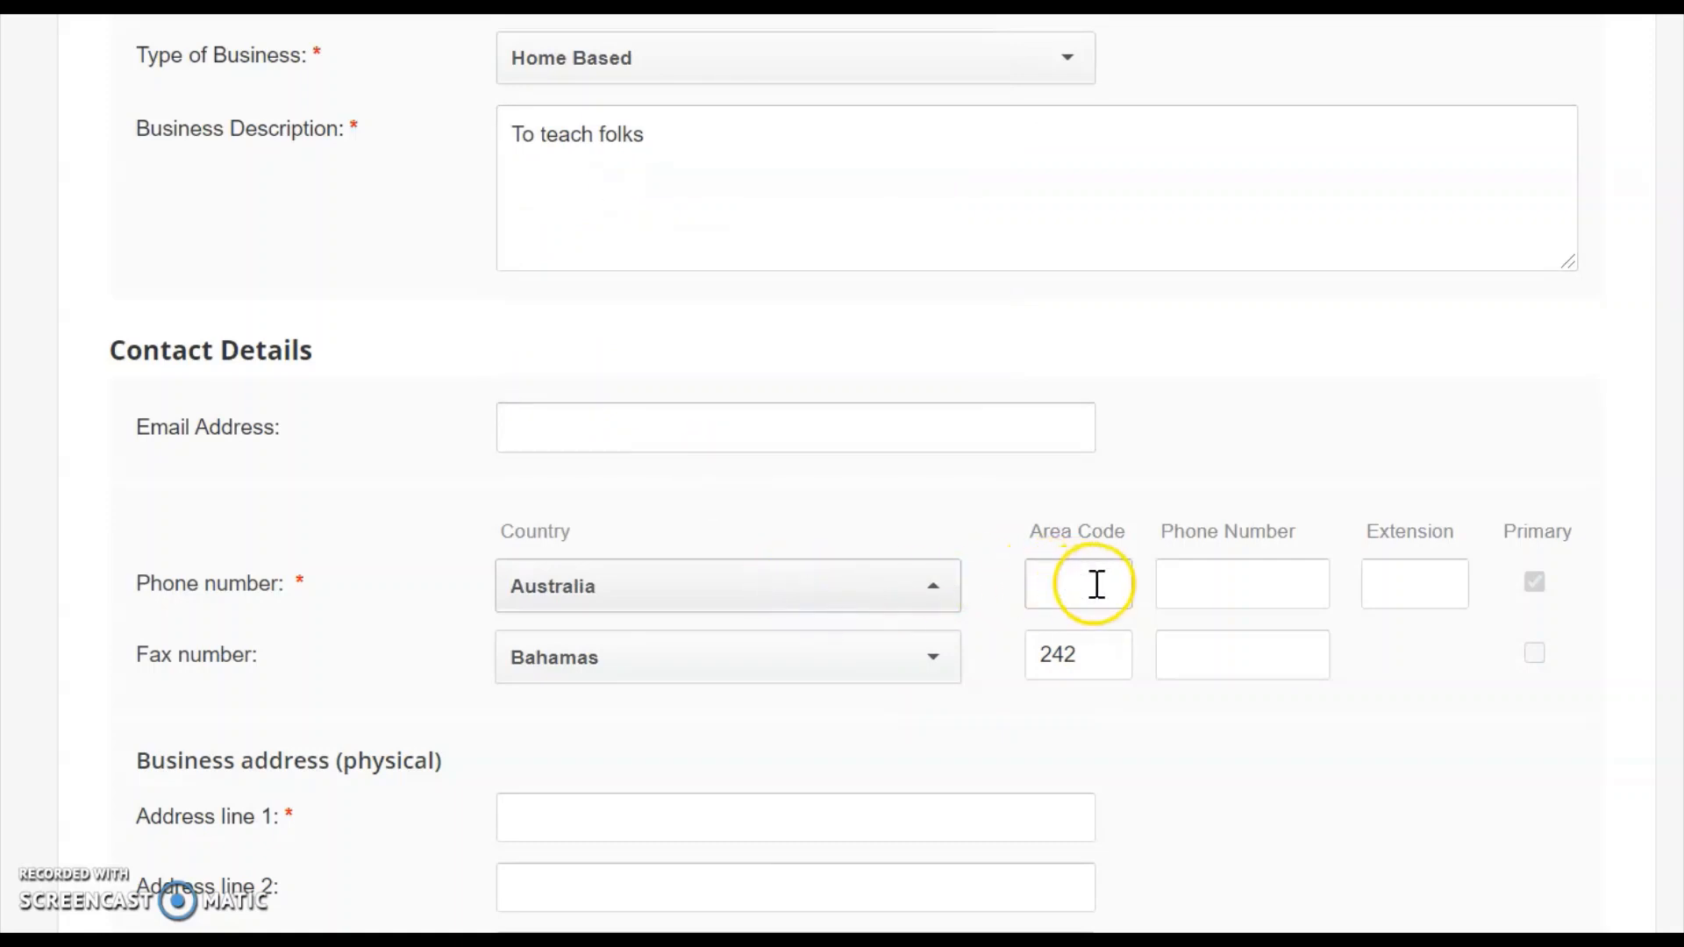
click(1104, 658)
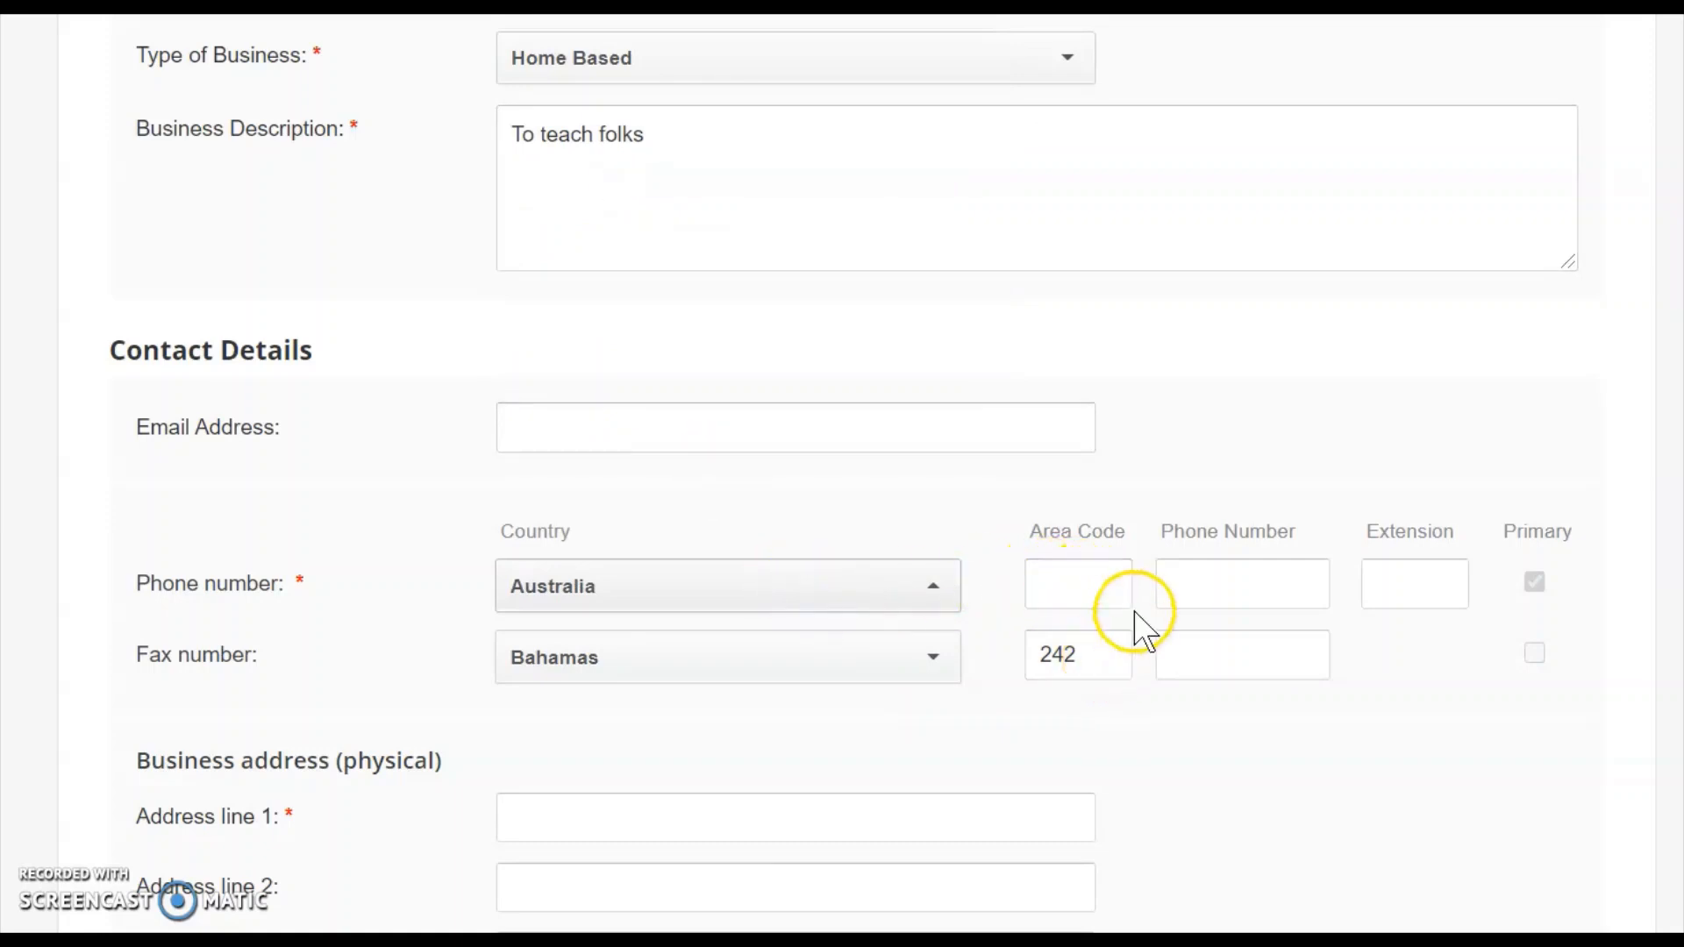
click(933, 587)
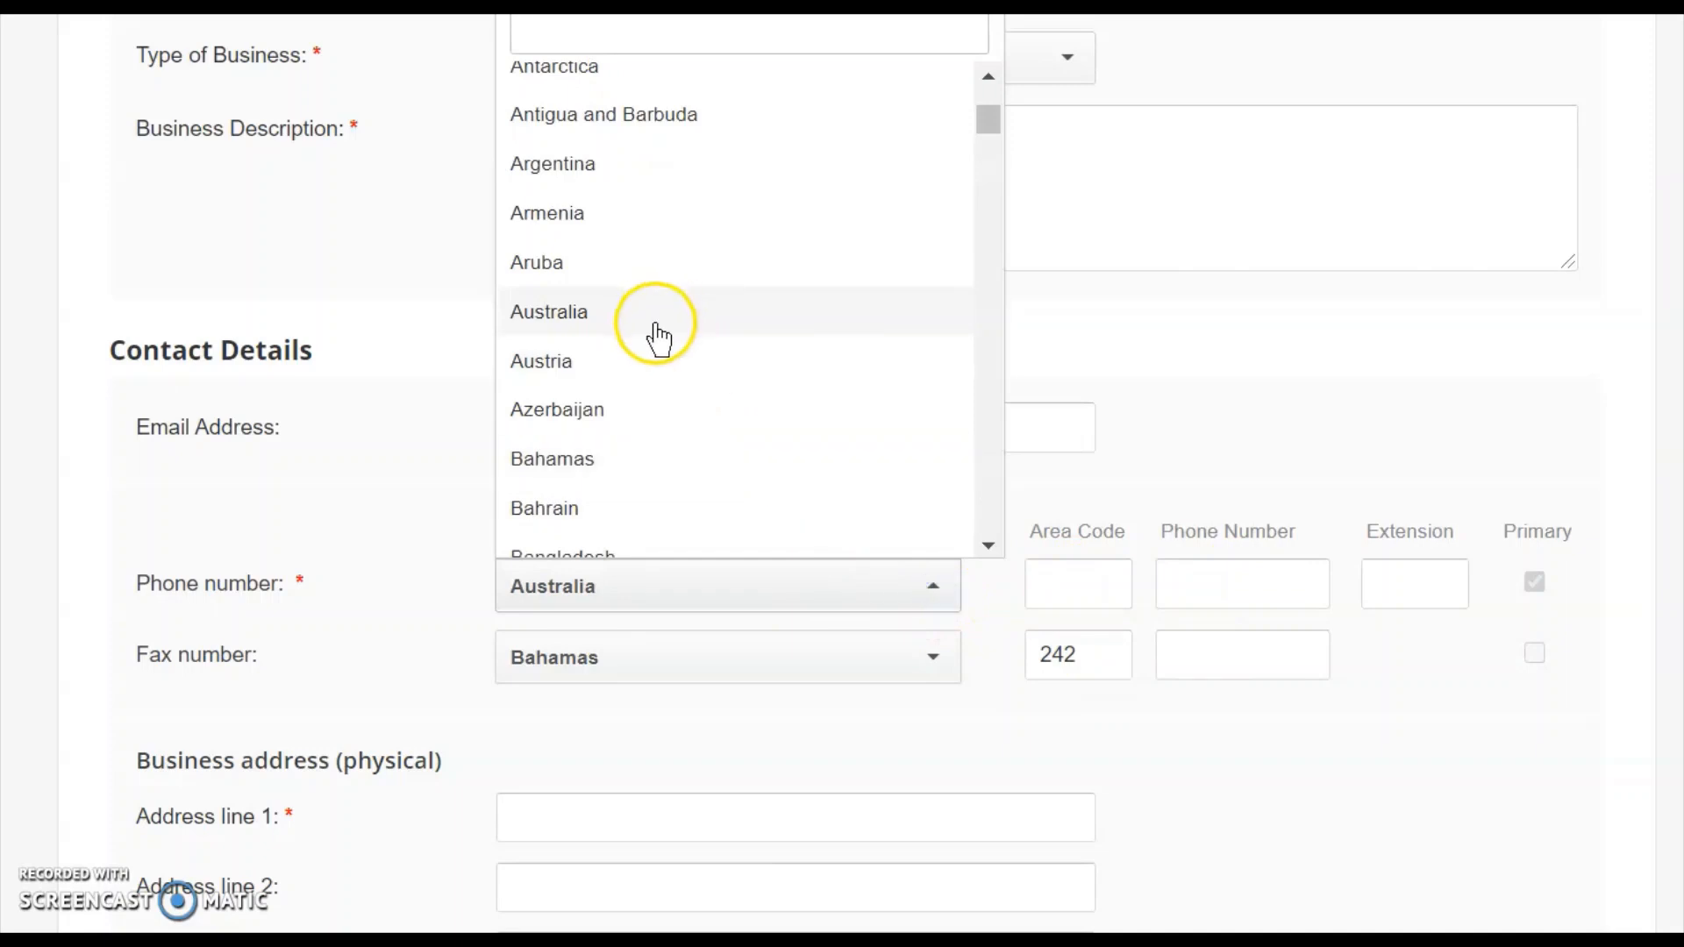
click(633, 462)
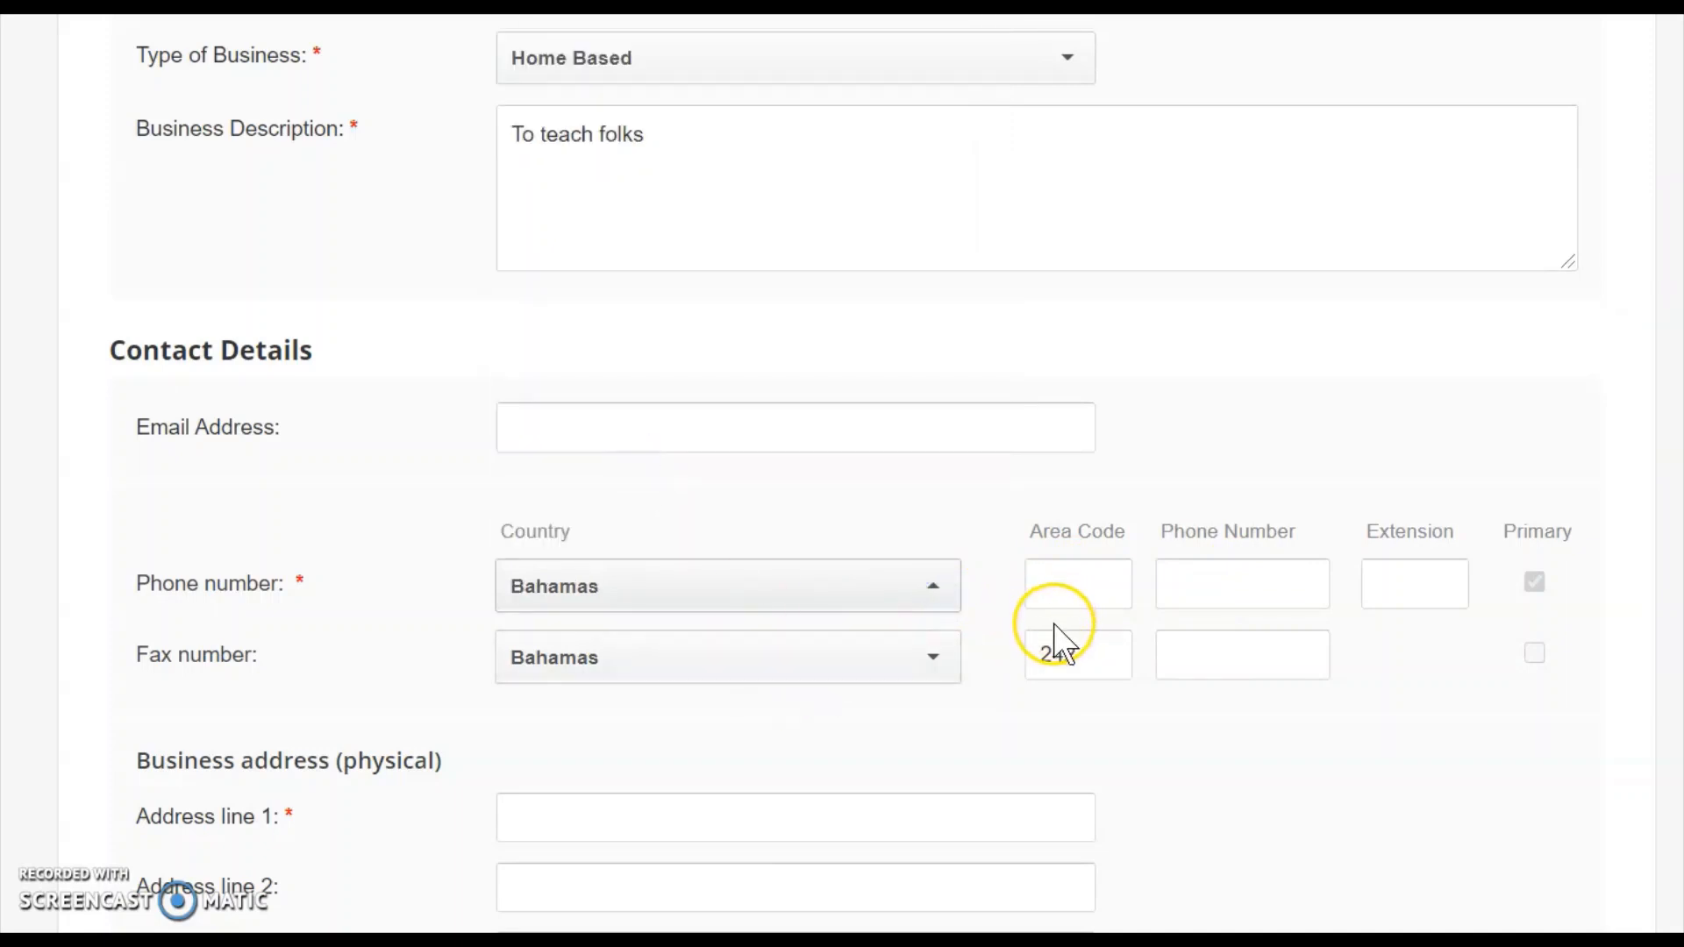
click(1192, 581)
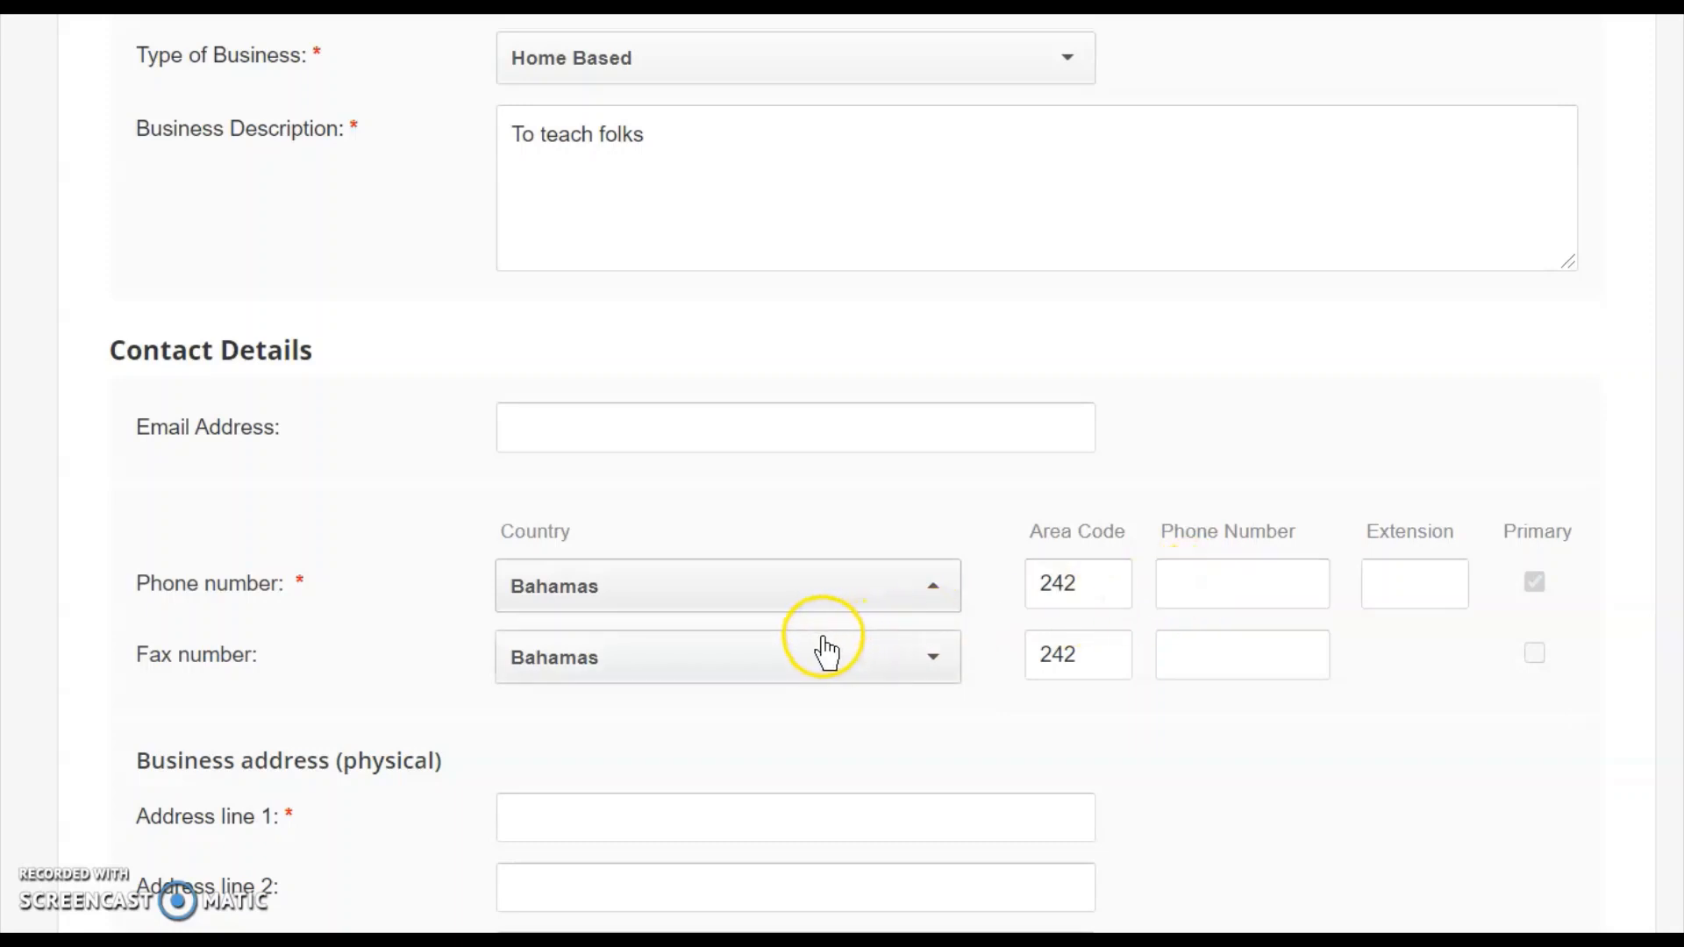
click(1237, 582)
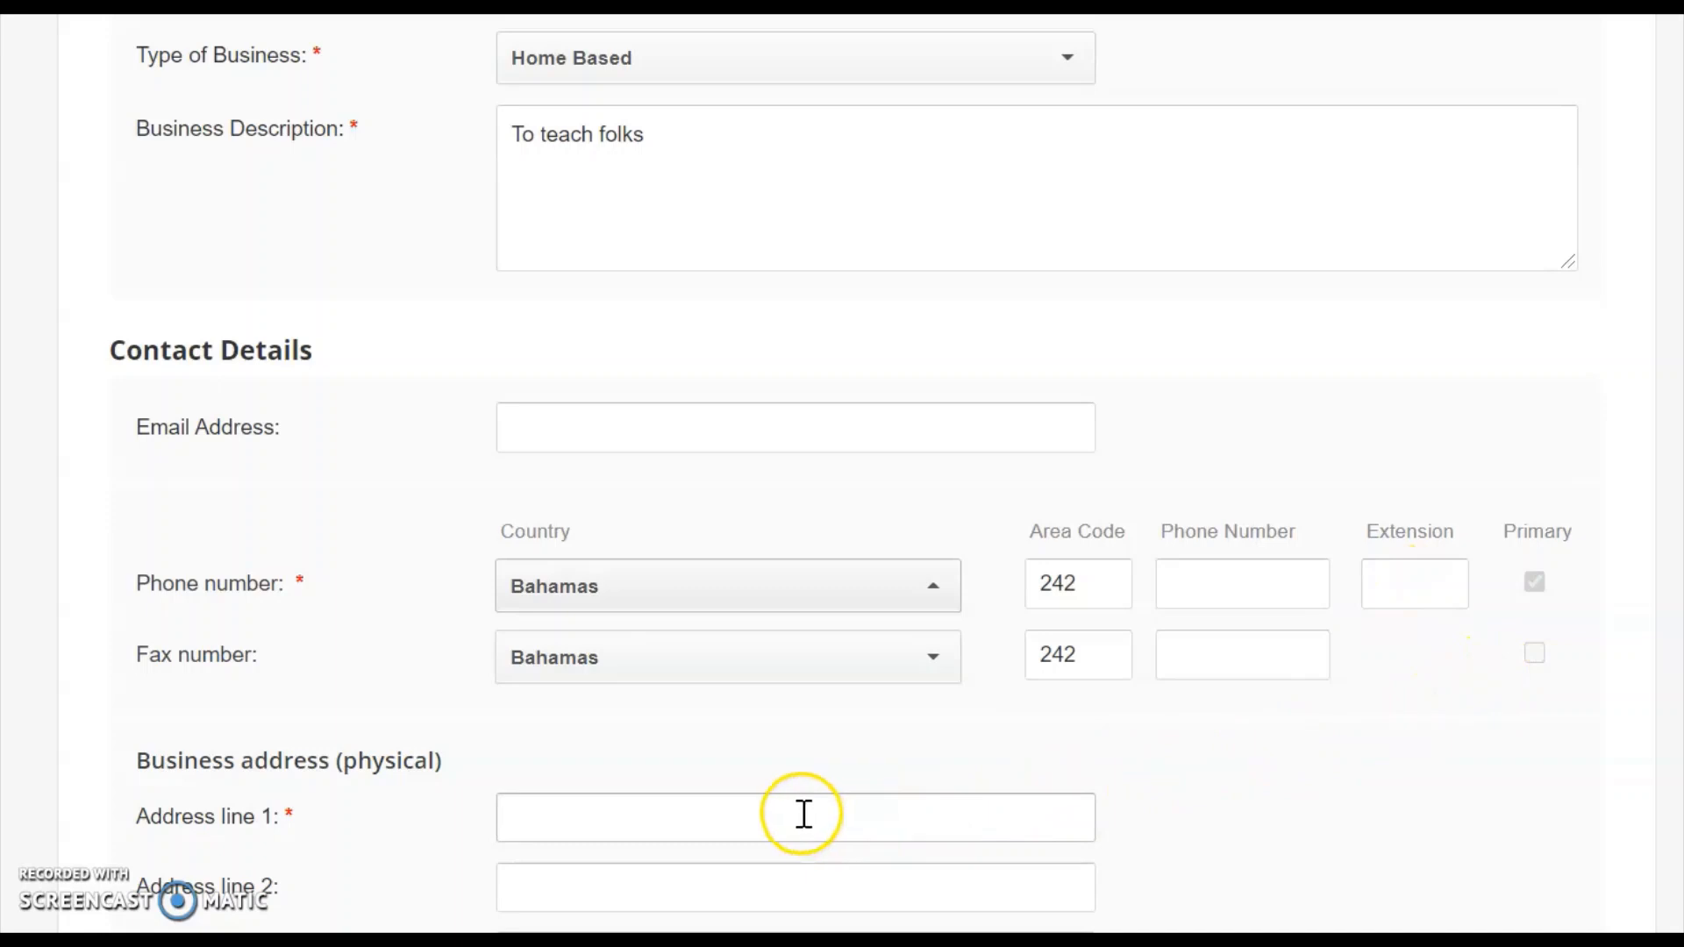
Set the island of the physical business address to Eleuthera and look at its settlement options.
scroll(376, 699, down, 4)
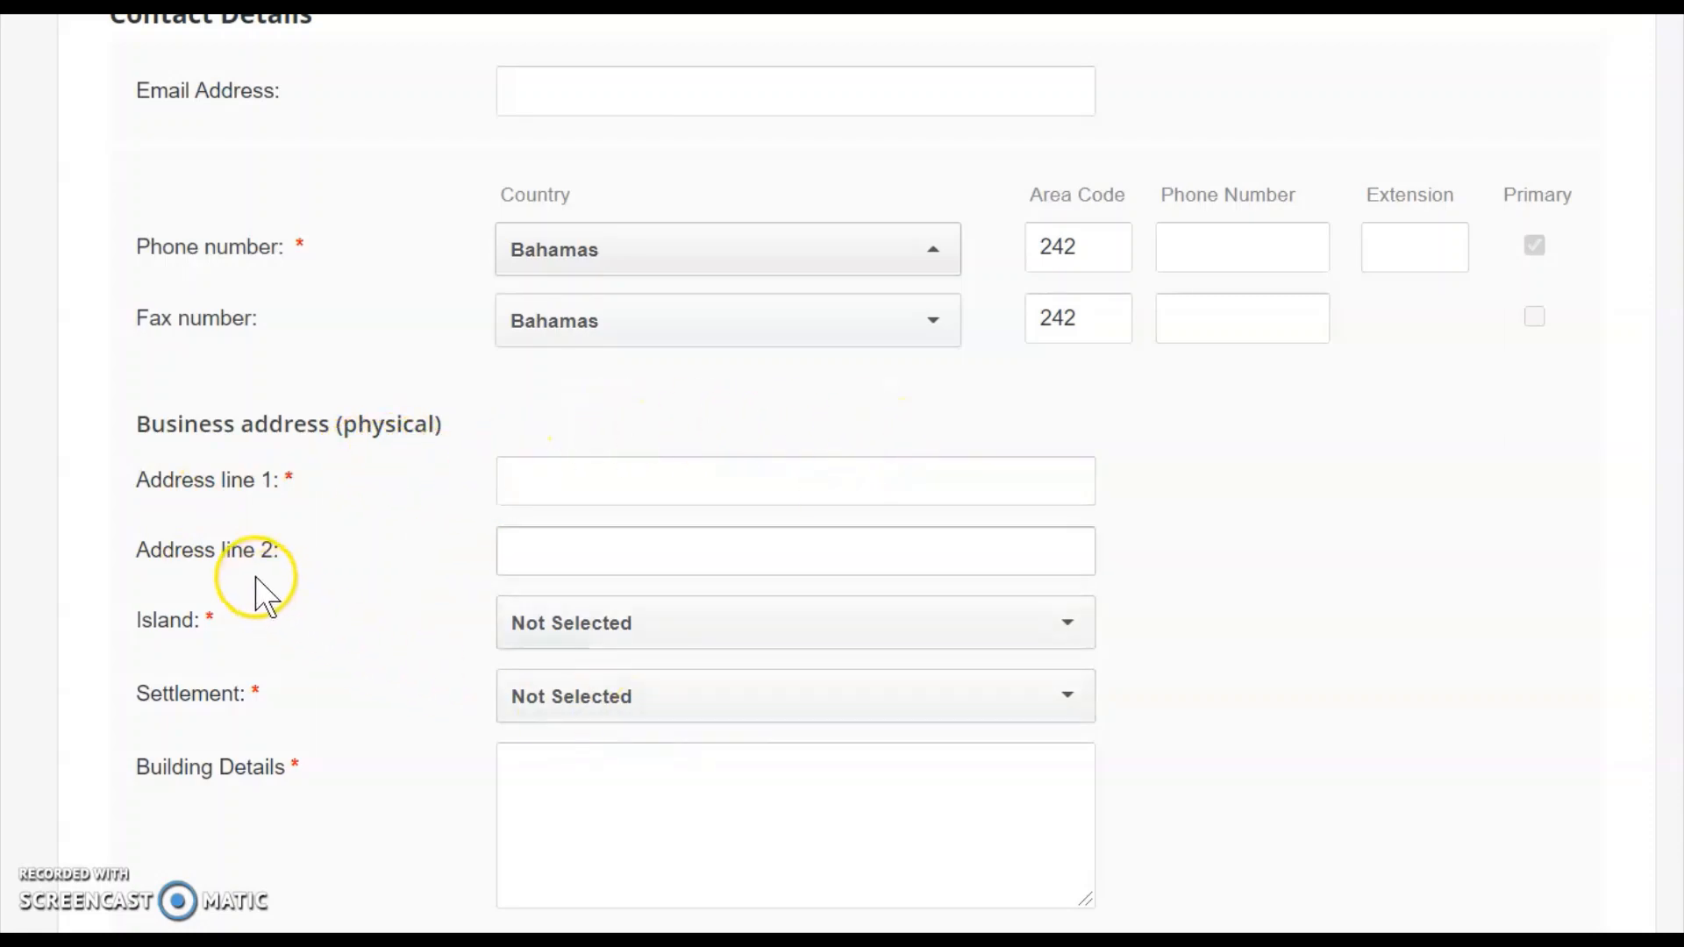
click(754, 630)
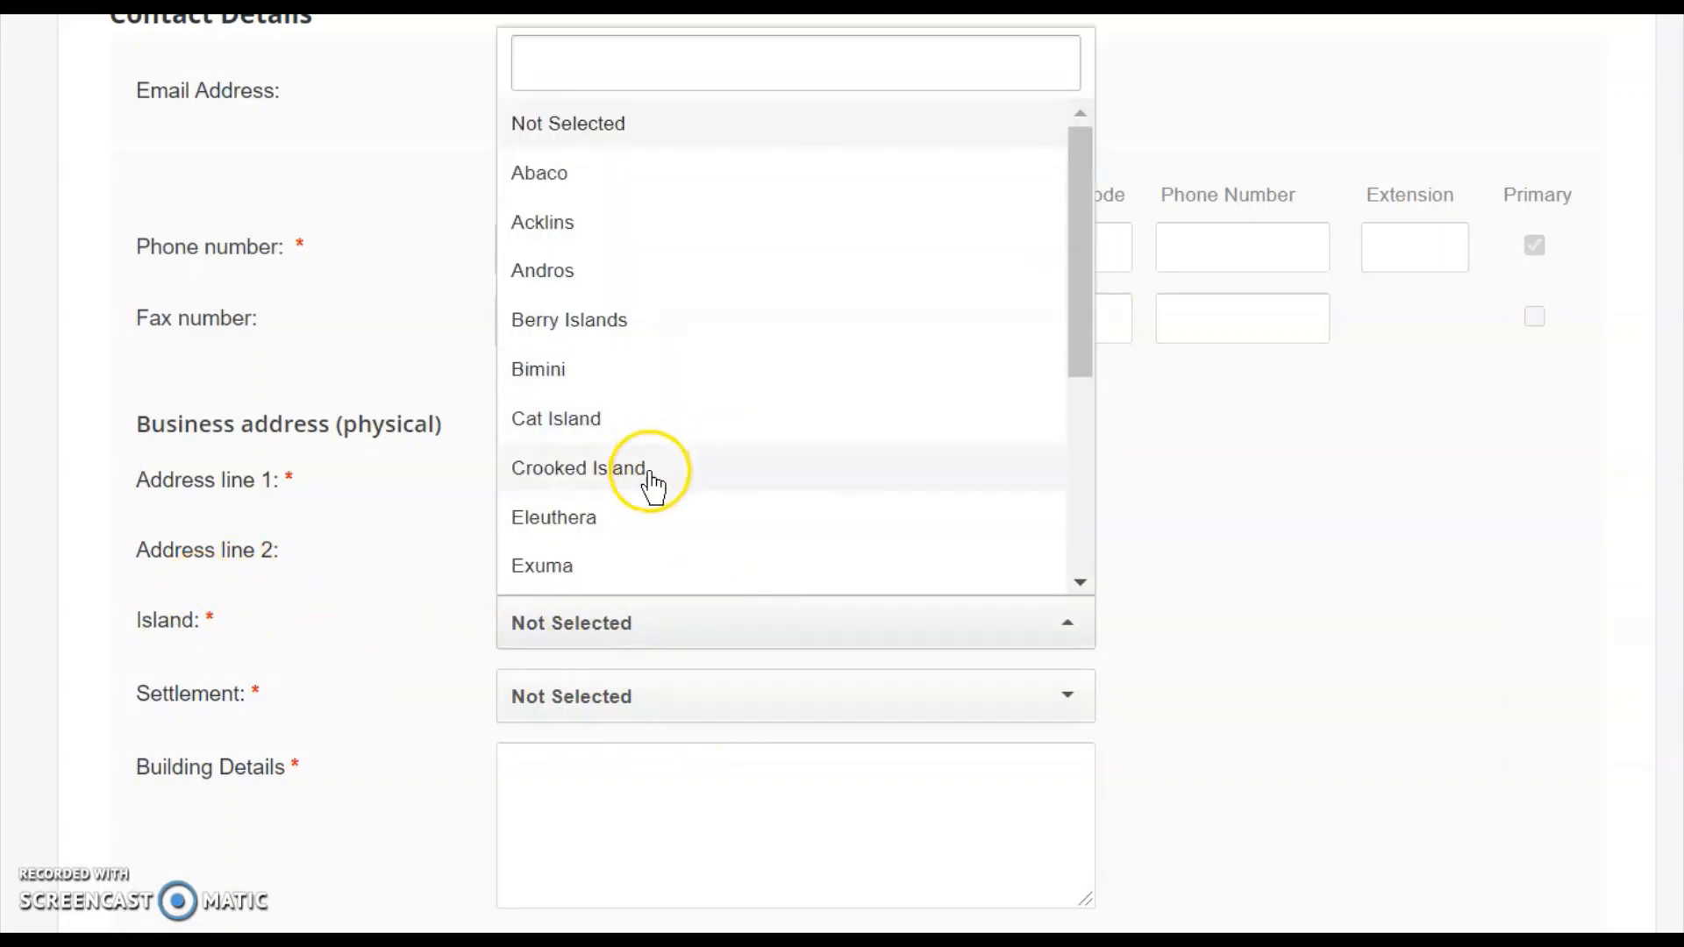
click(640, 521)
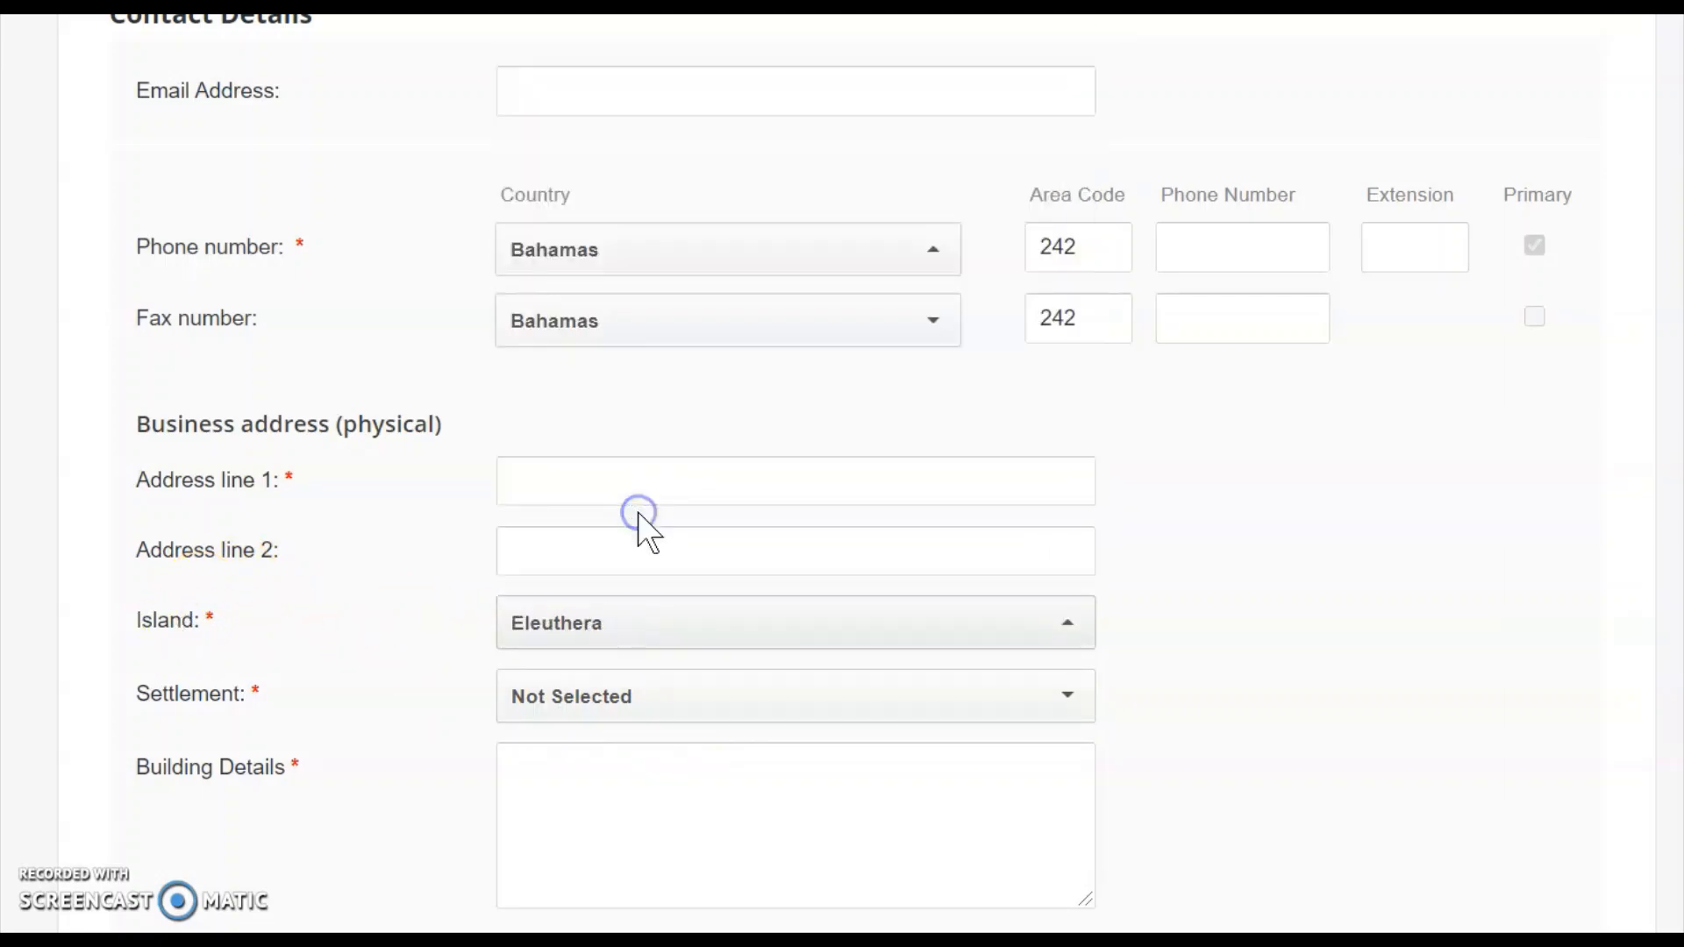
click(661, 699)
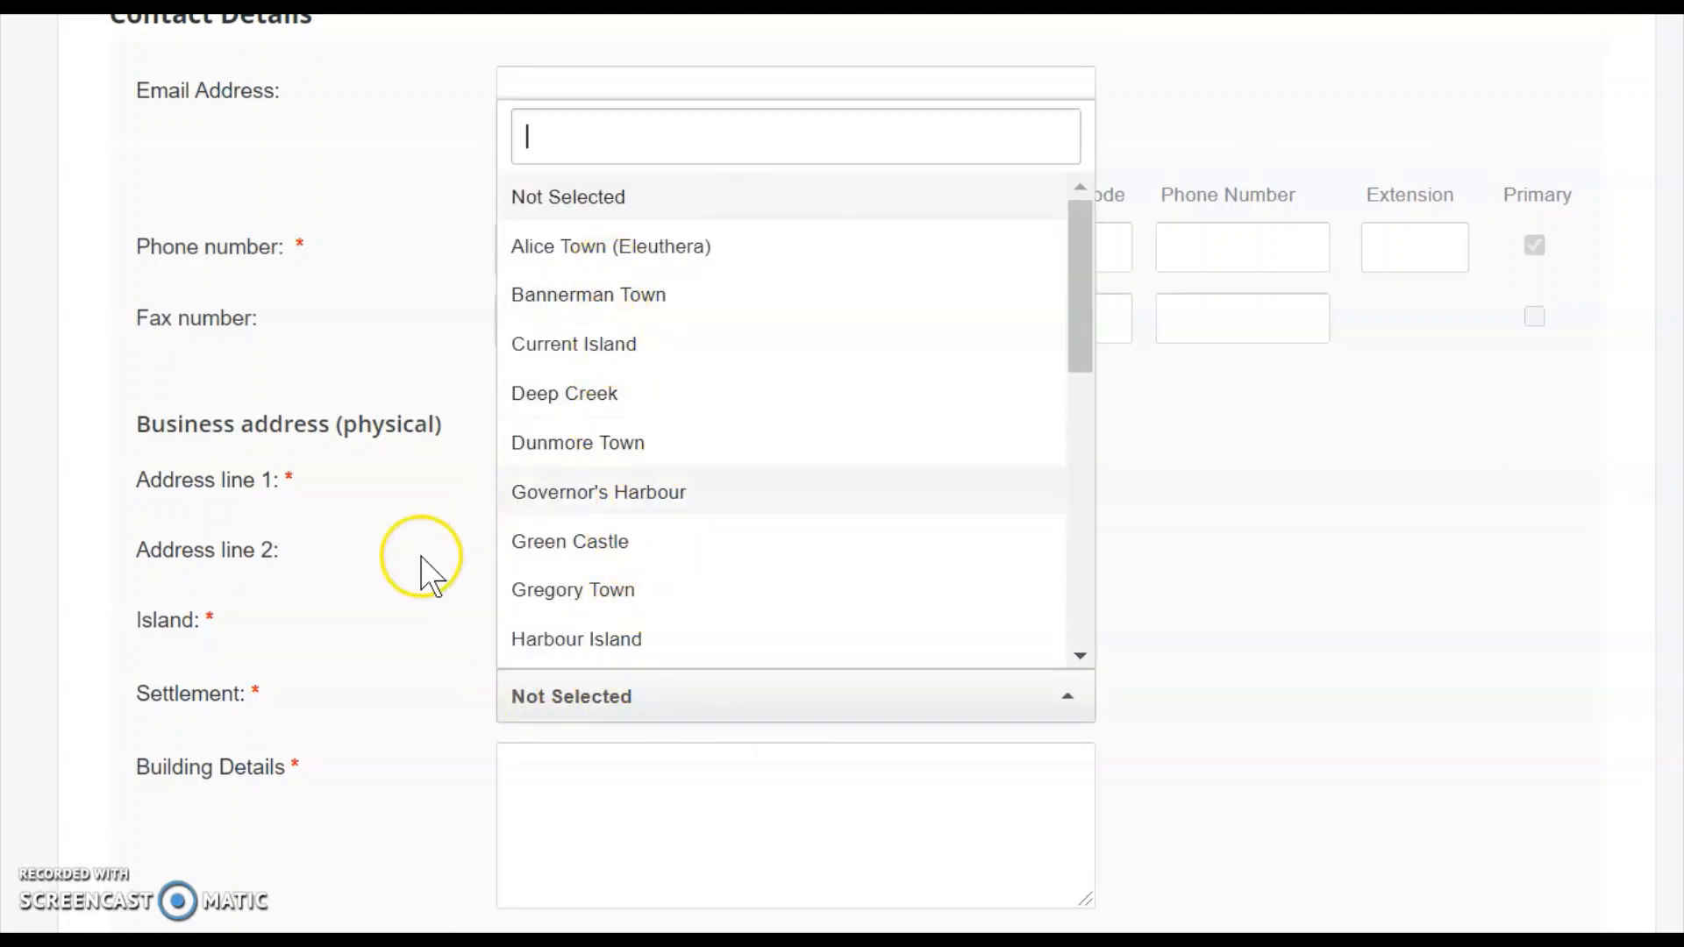
click(408, 592)
Set the business address to island Exuma and settlement Farmer's Hill, with "white trim" as the building details.
click(680, 623)
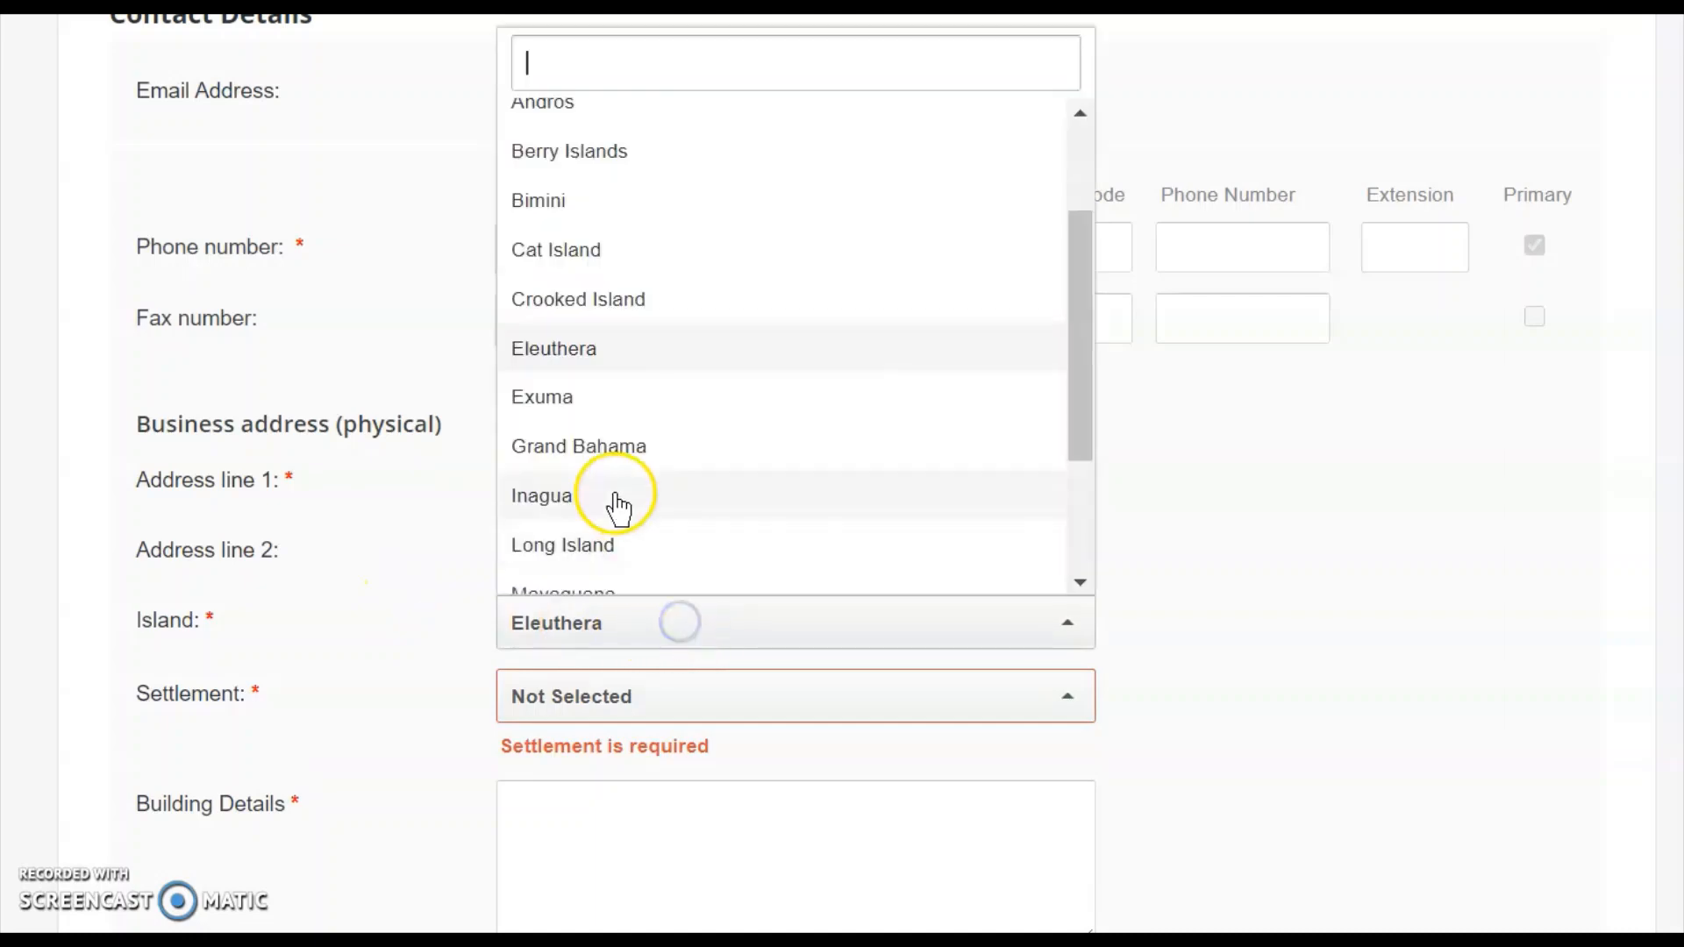
click(616, 402)
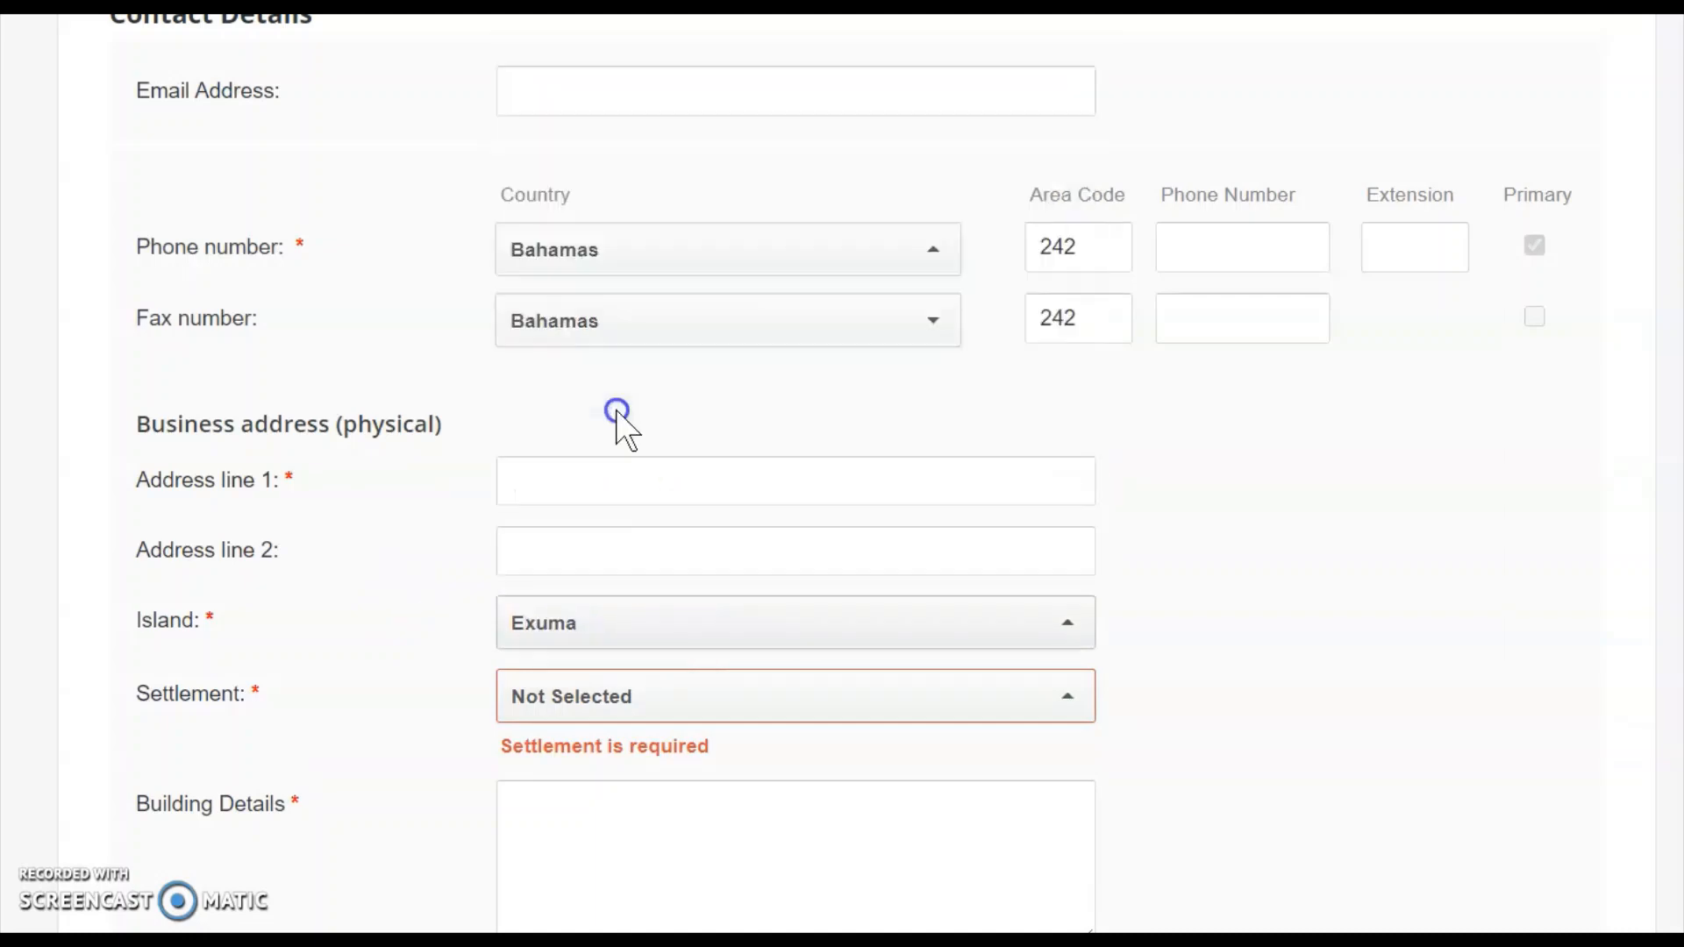
click(556, 697)
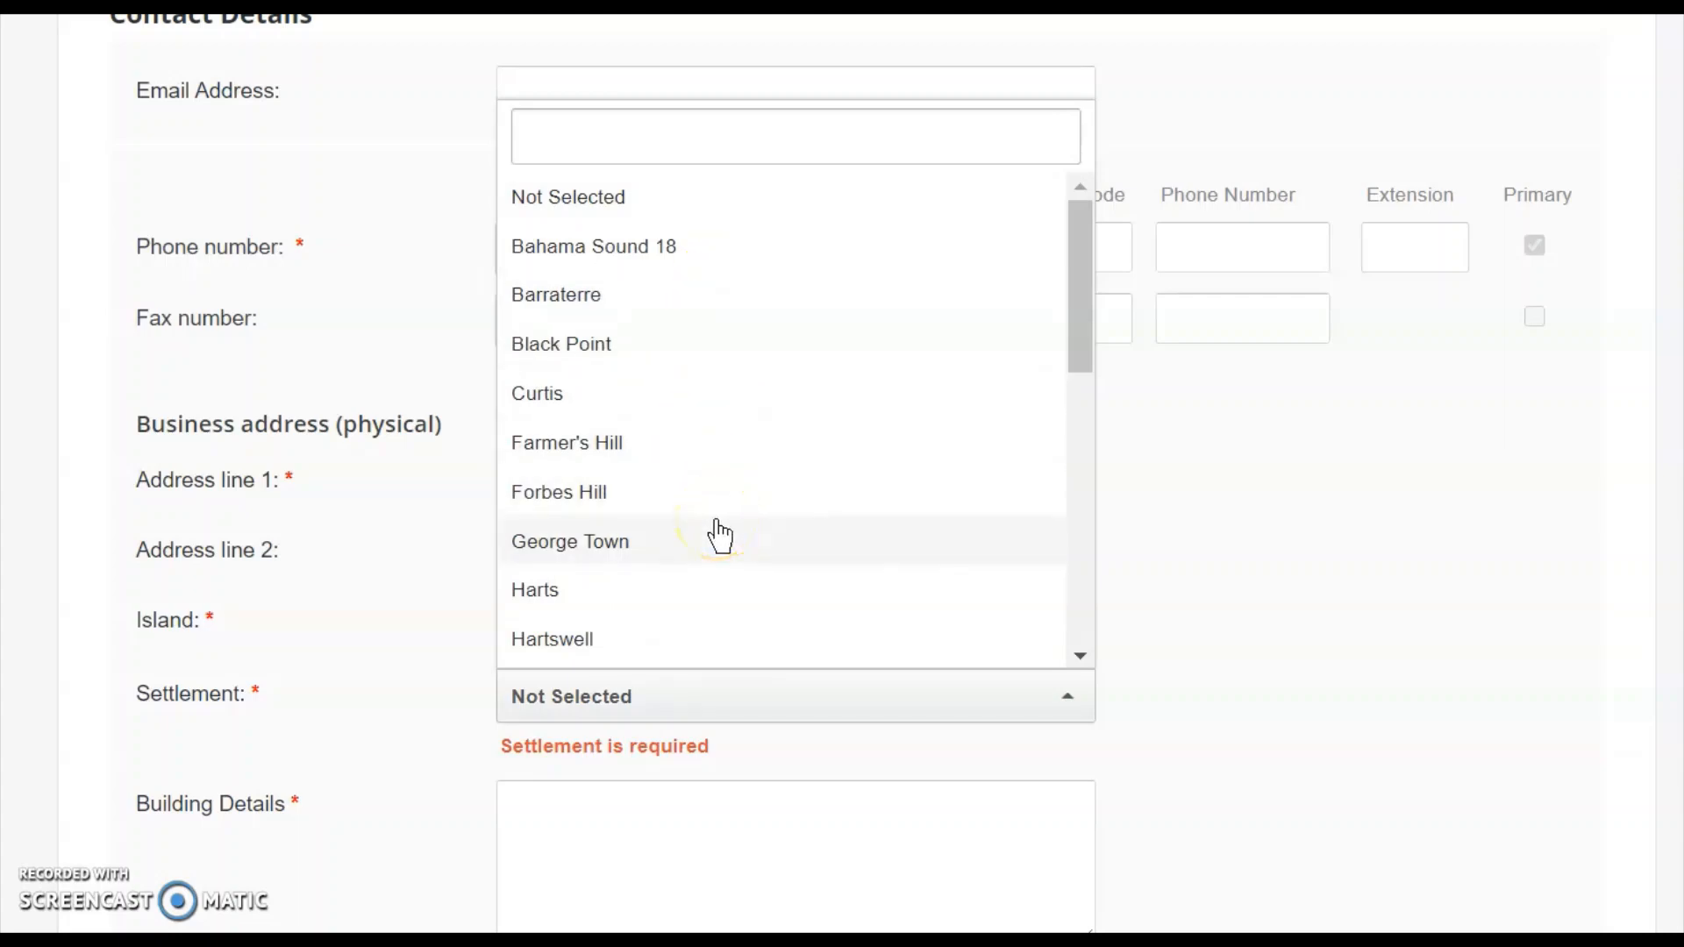
click(718, 448)
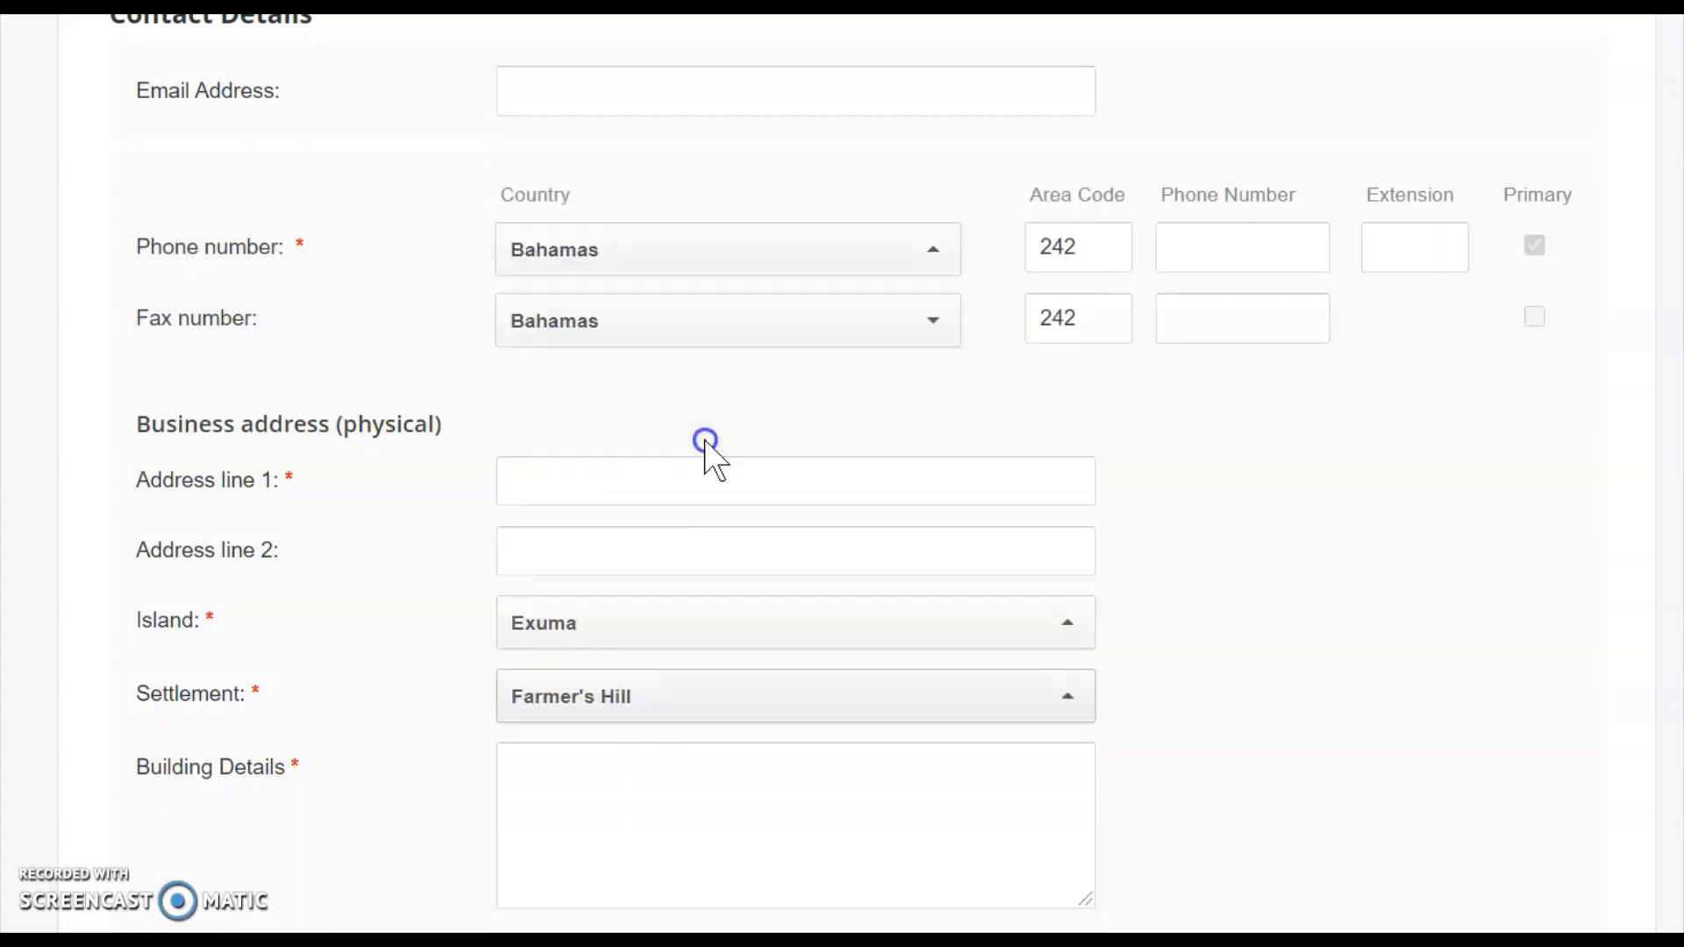
scroll(430, 701, down, 4)
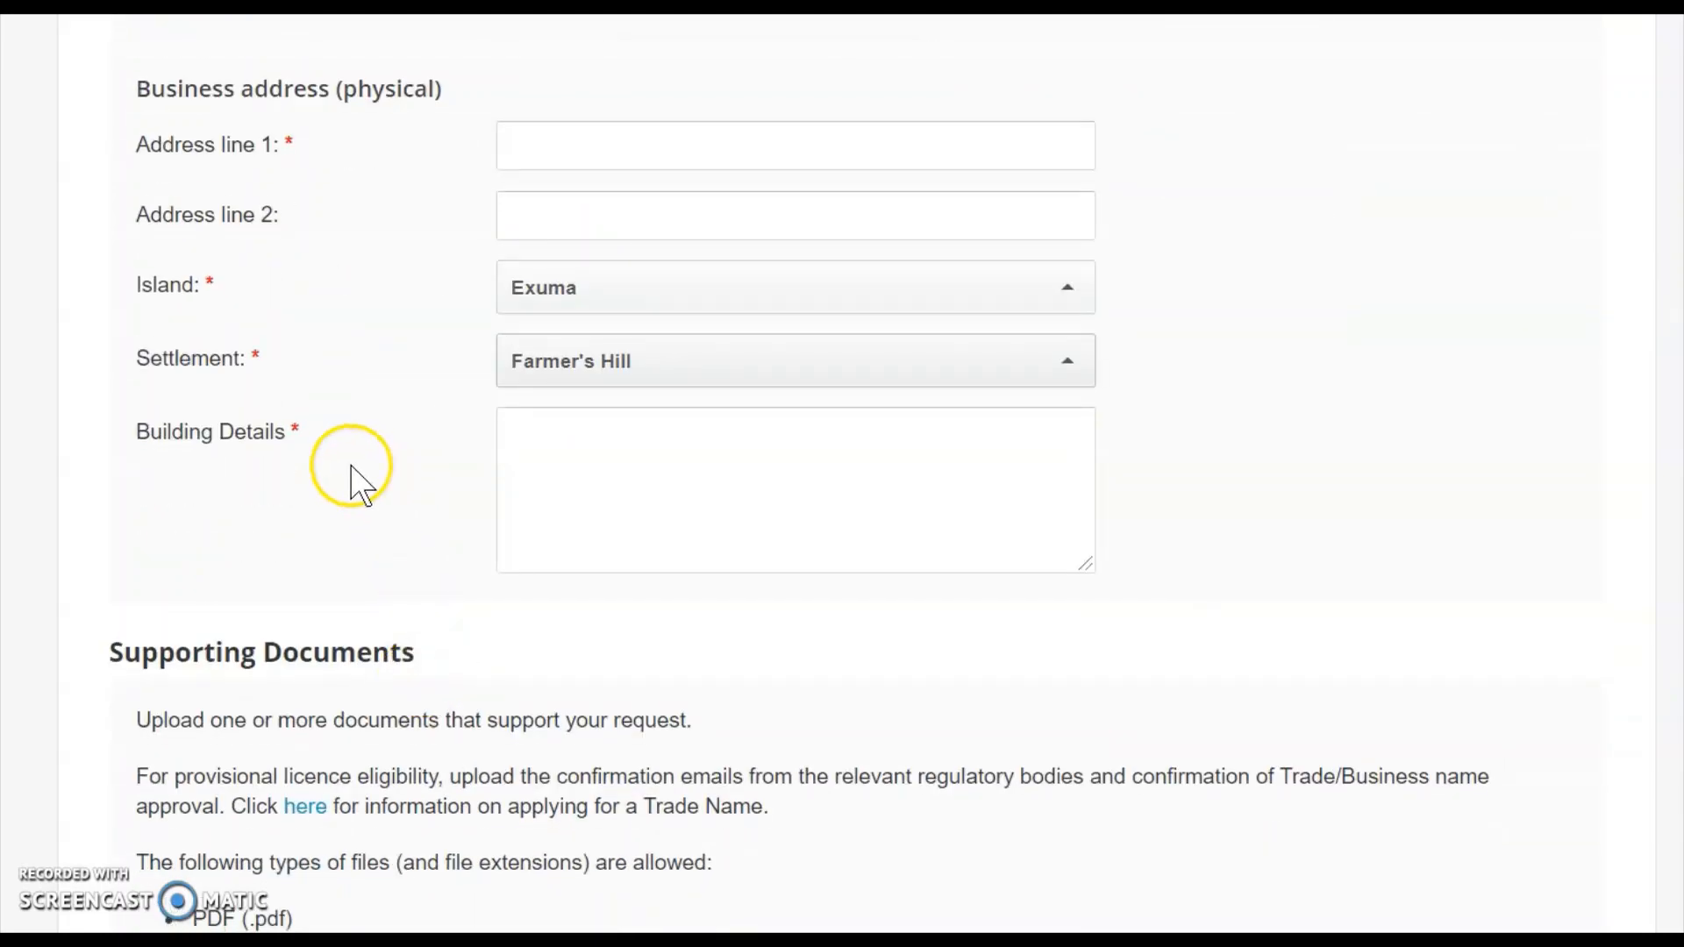
click(536, 460)
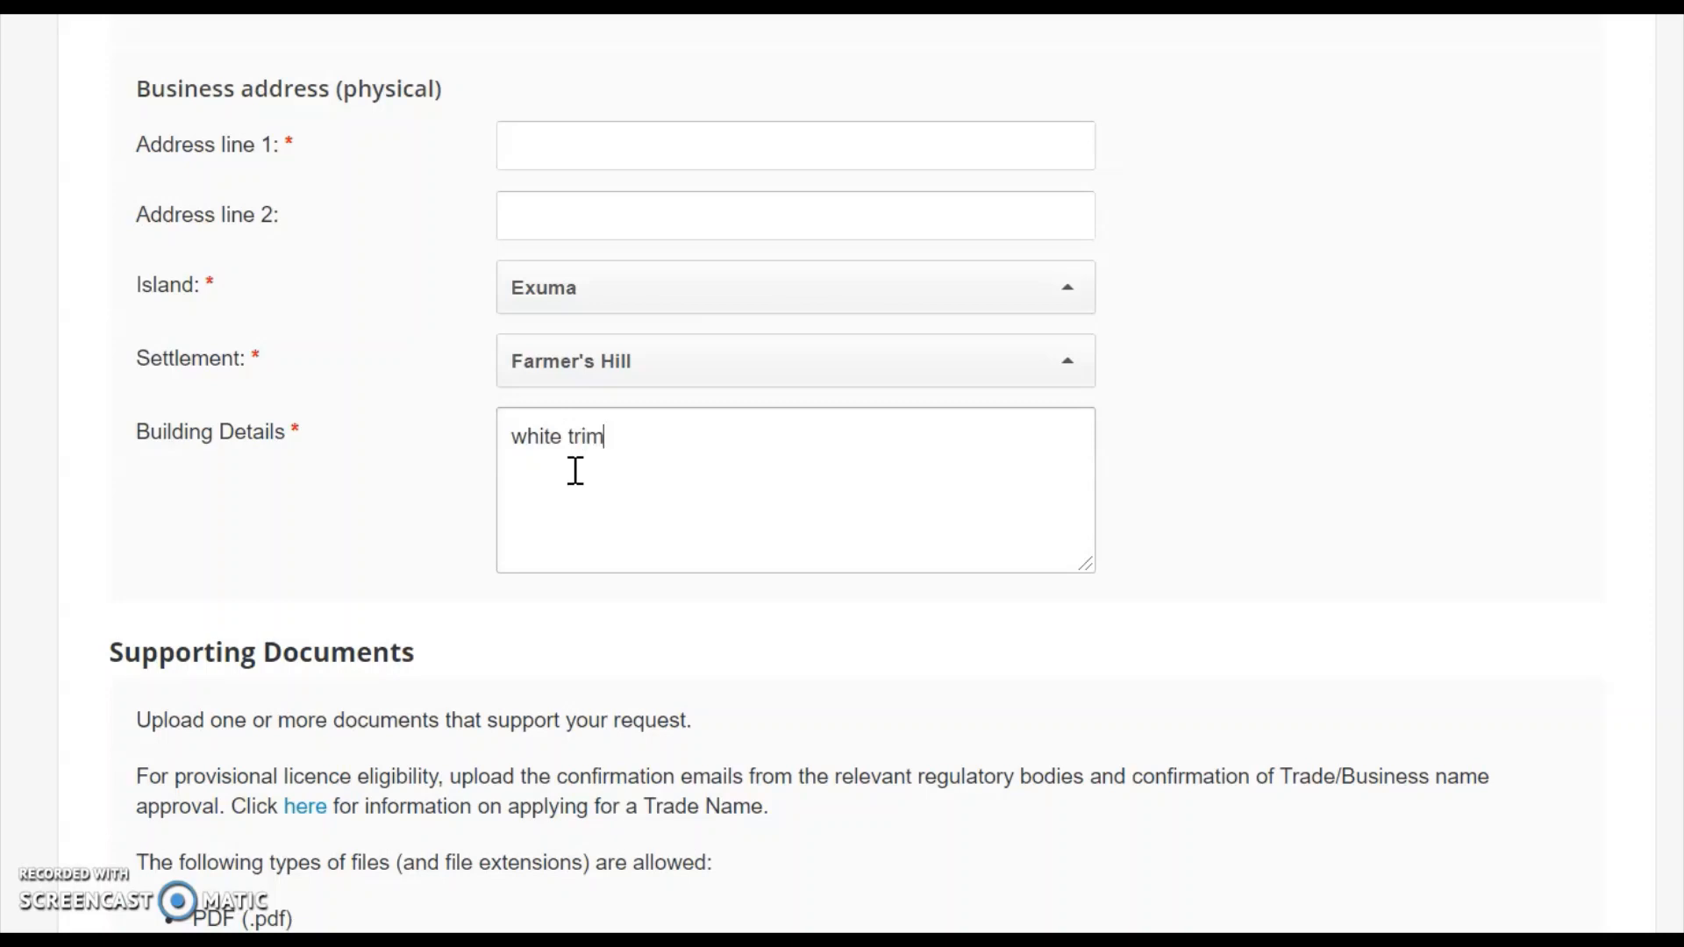
Review the supporting document requirements, the file upload option and the branch details section of the application.
scroll(401, 571, down, 4)
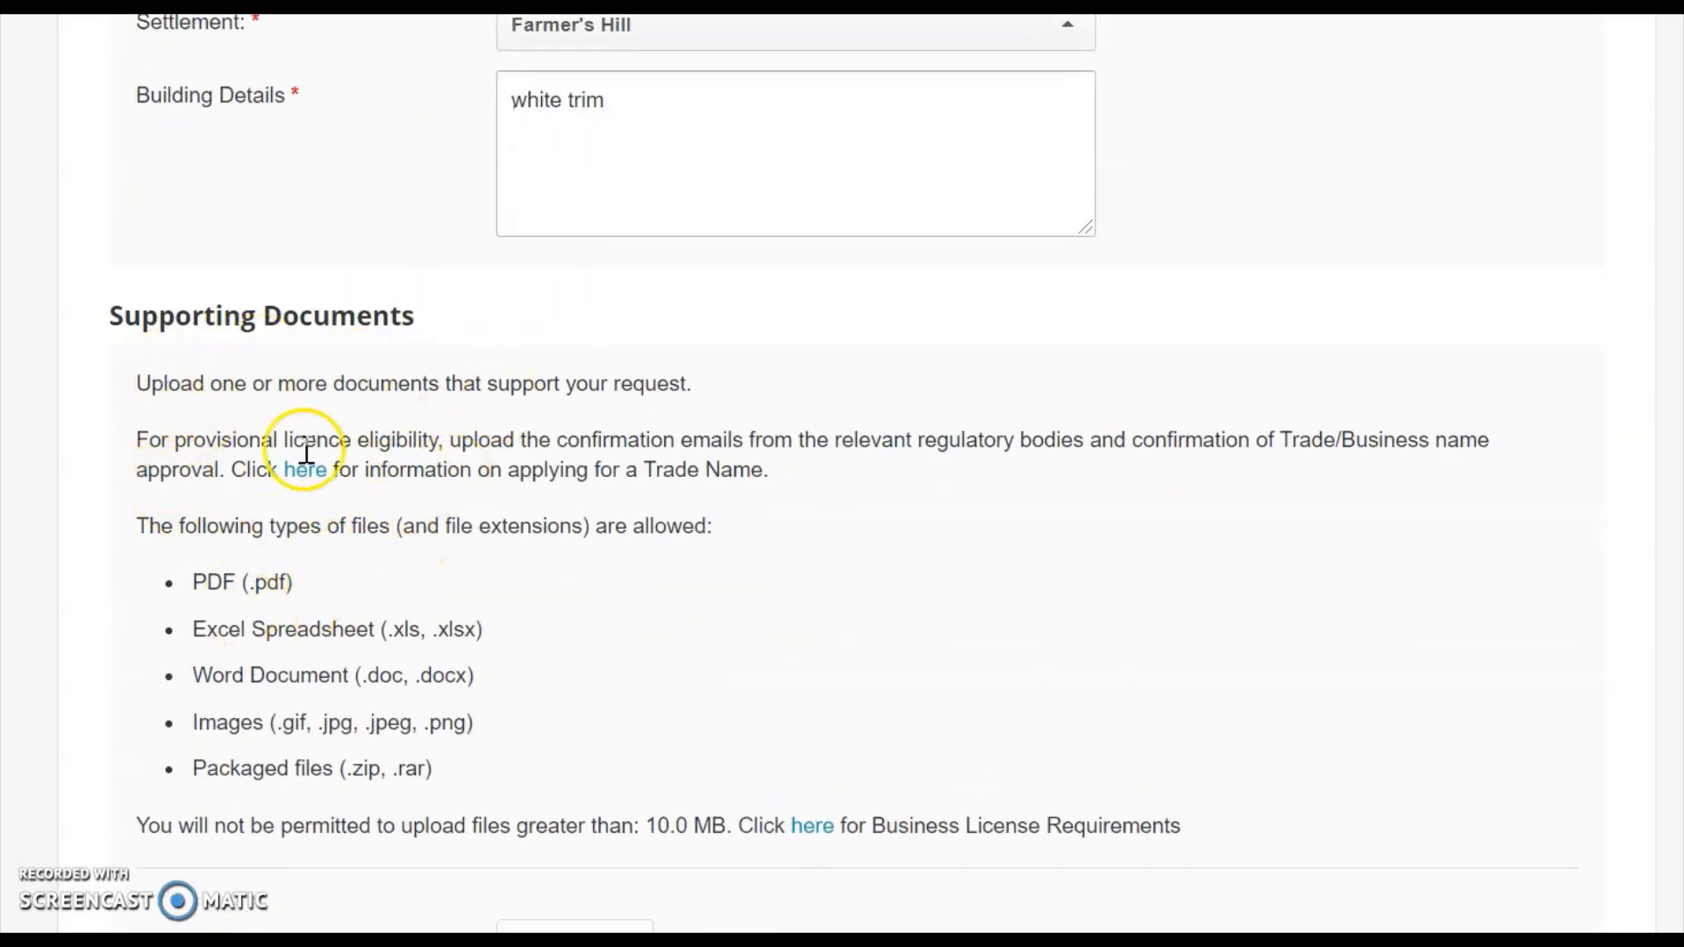
scroll(508, 602, down, 2)
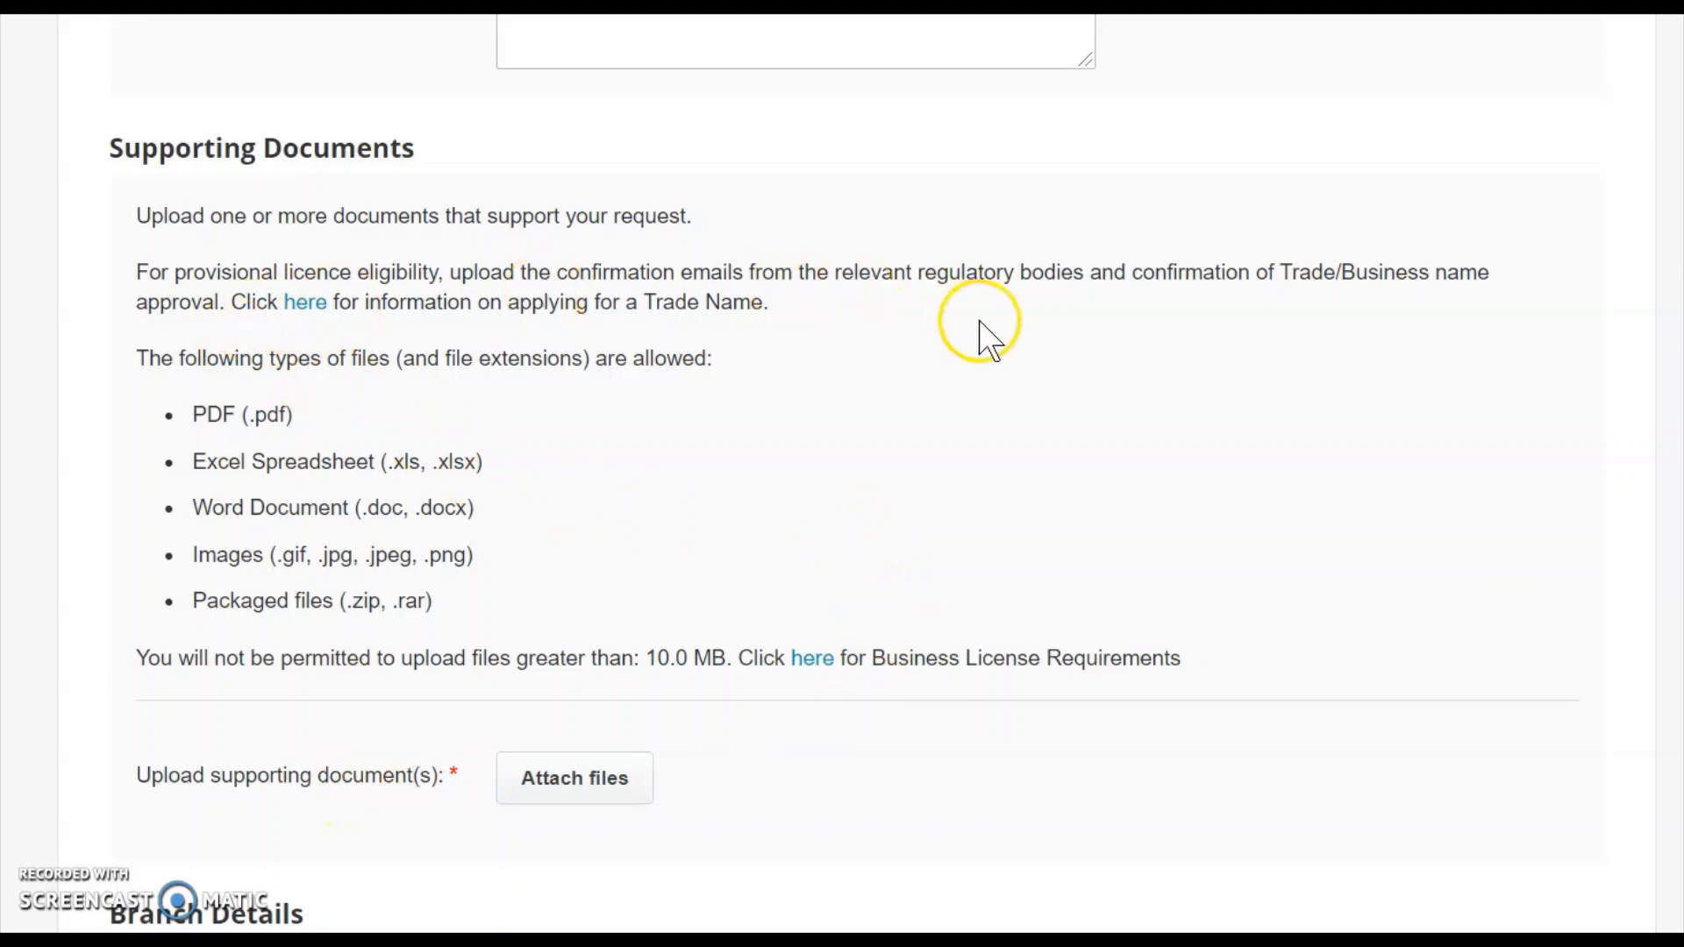
scroll(913, 570, down, 4)
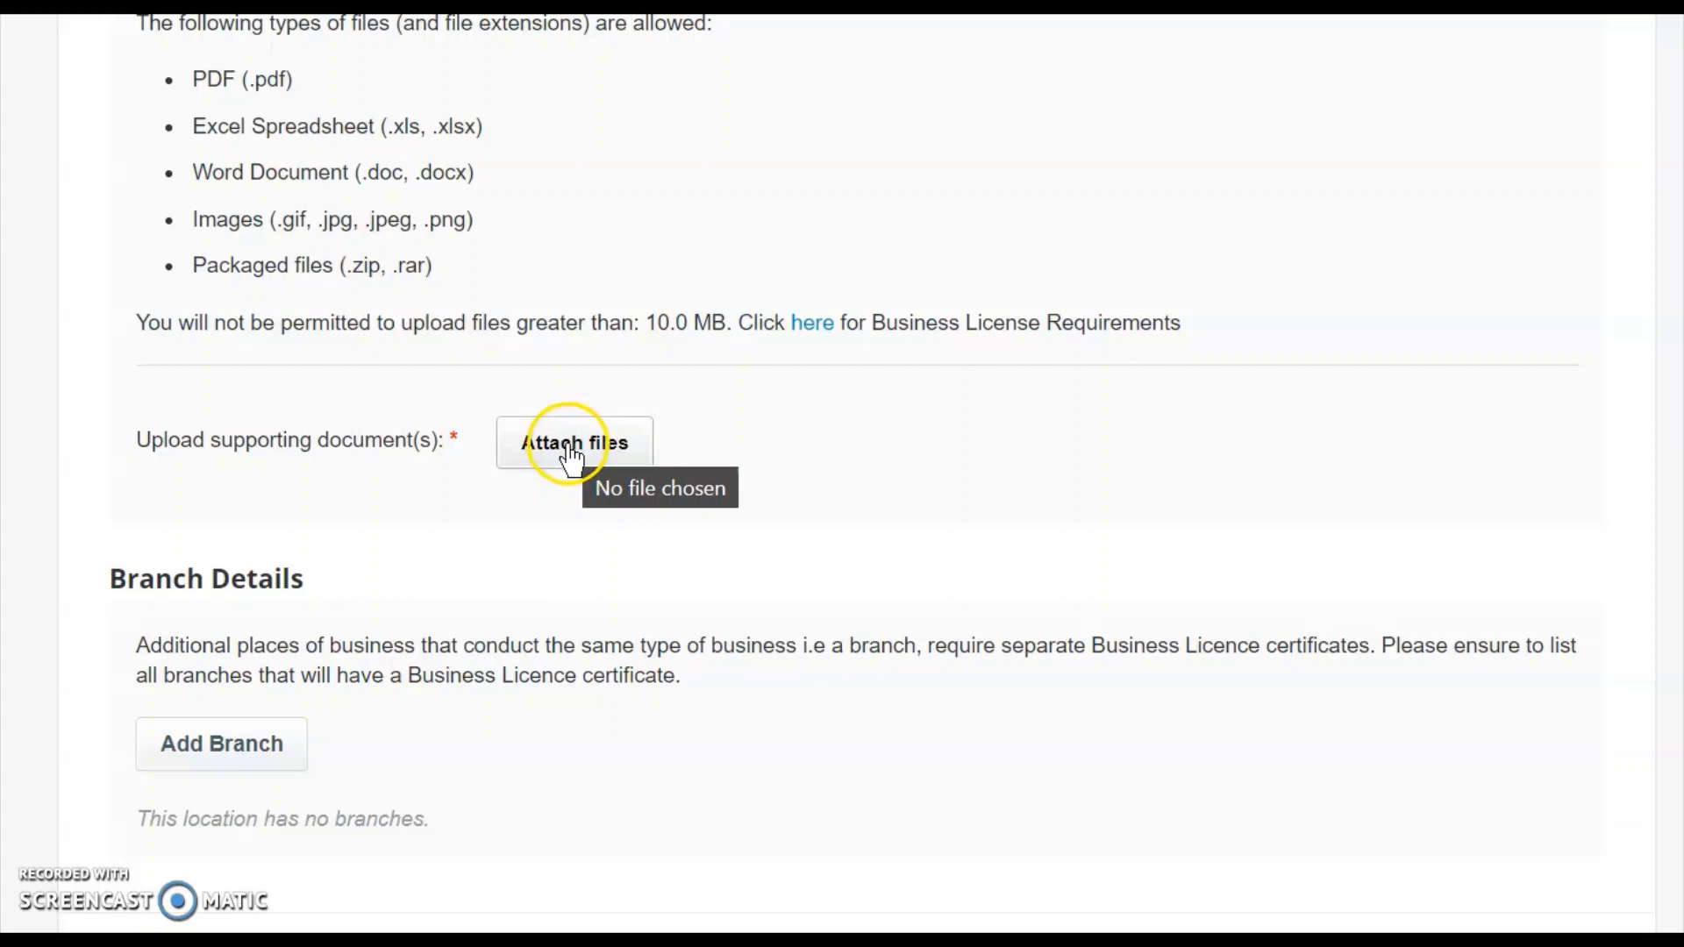
scroll(369, 570, down, 2)
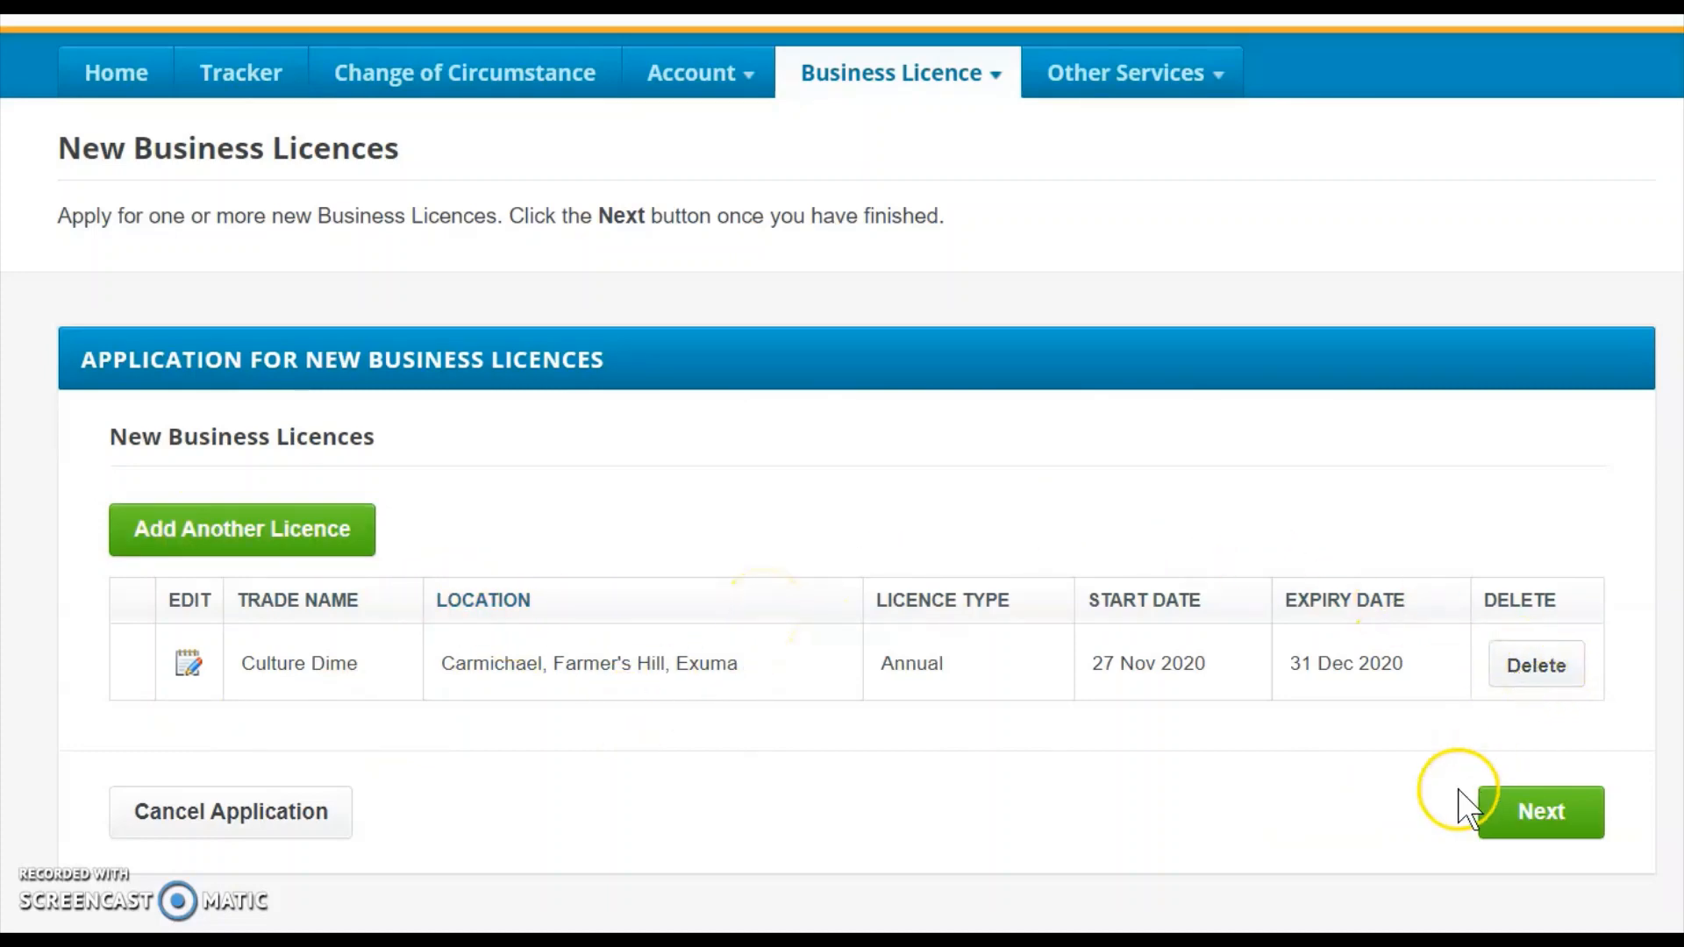
Proceed from the new licences list to the application summary and accept the declaration that the information is true.
click(1544, 835)
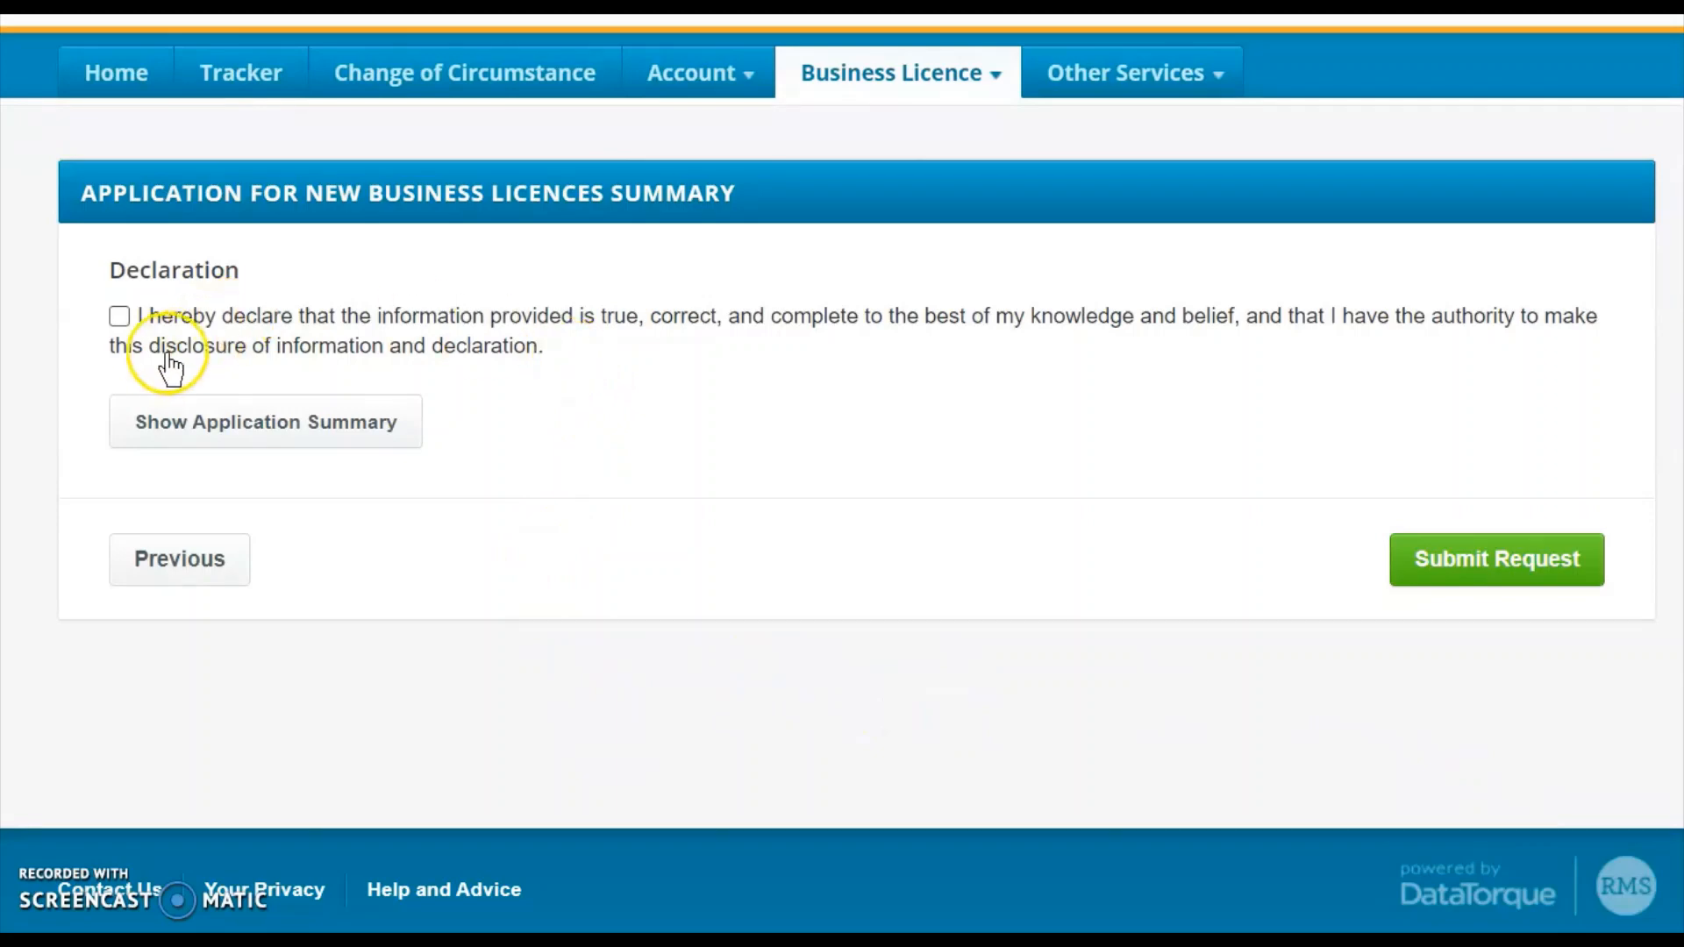
click(120, 321)
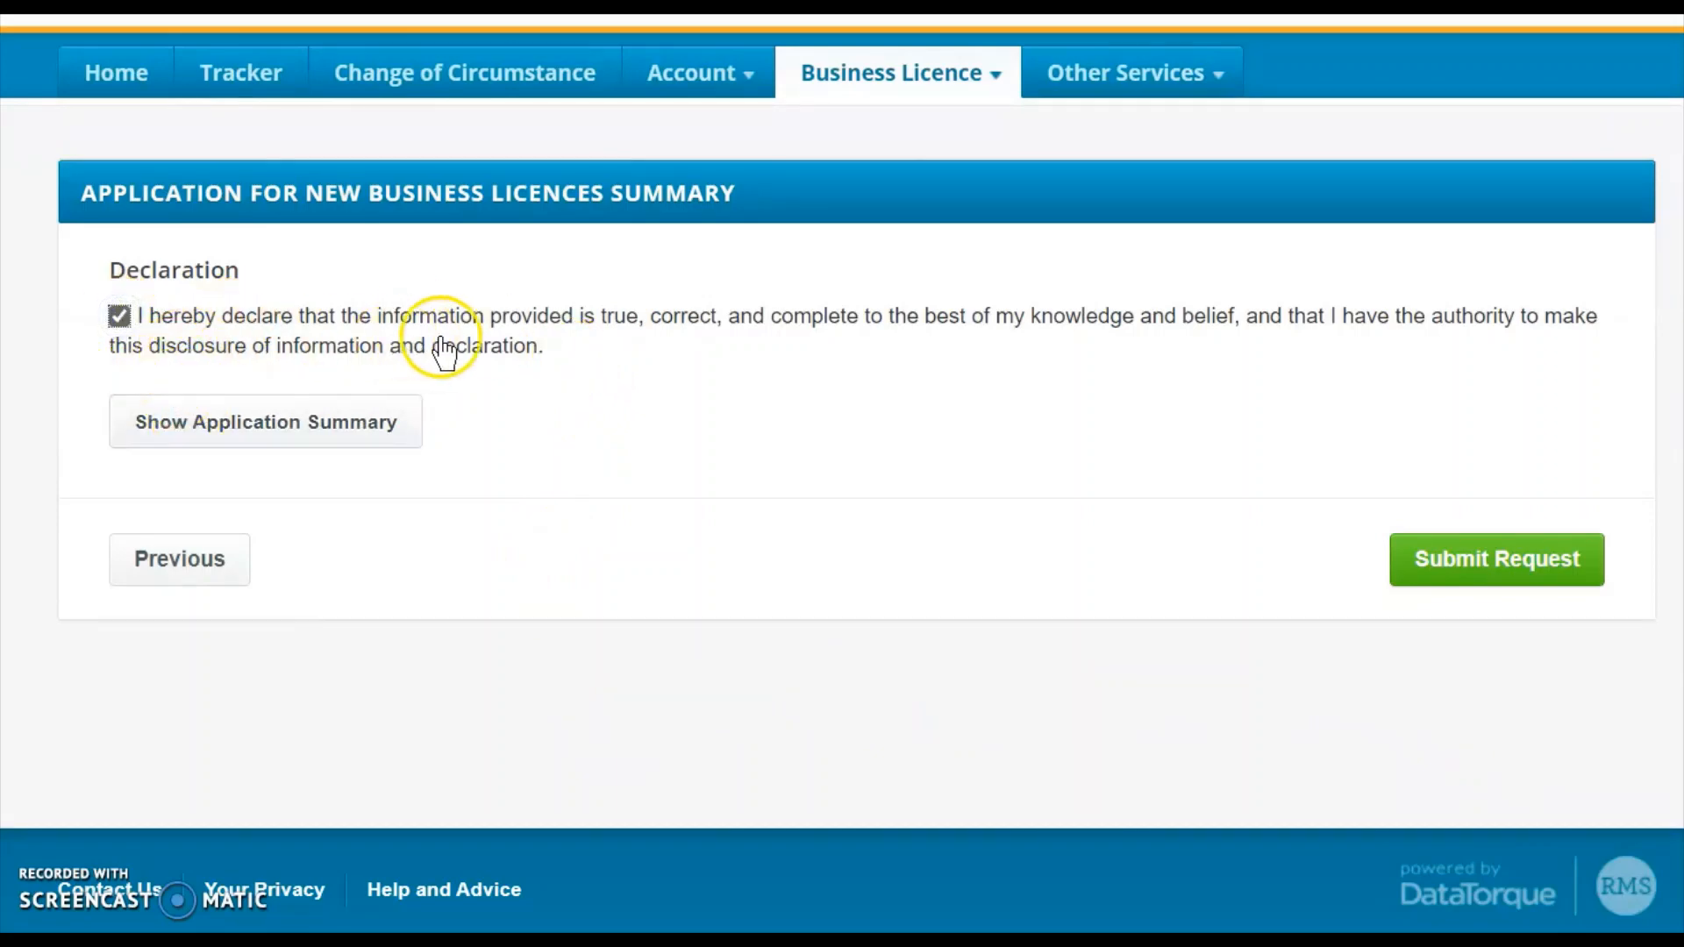